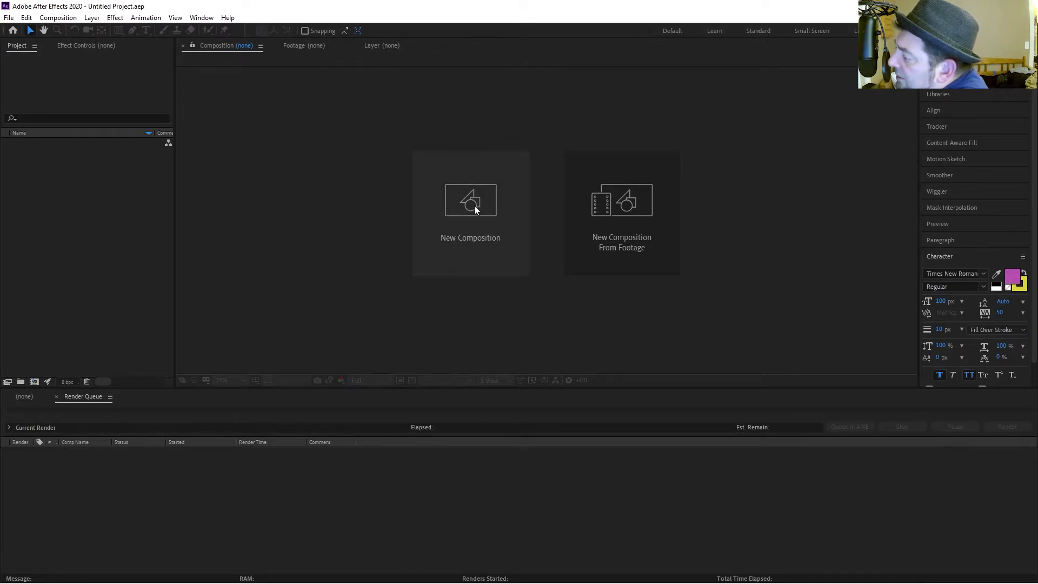
# Create a new composition using the UHD 4K 23.976 preset.
pyautogui.rightClick(39, 236)
pyautogui.click(43, 239)
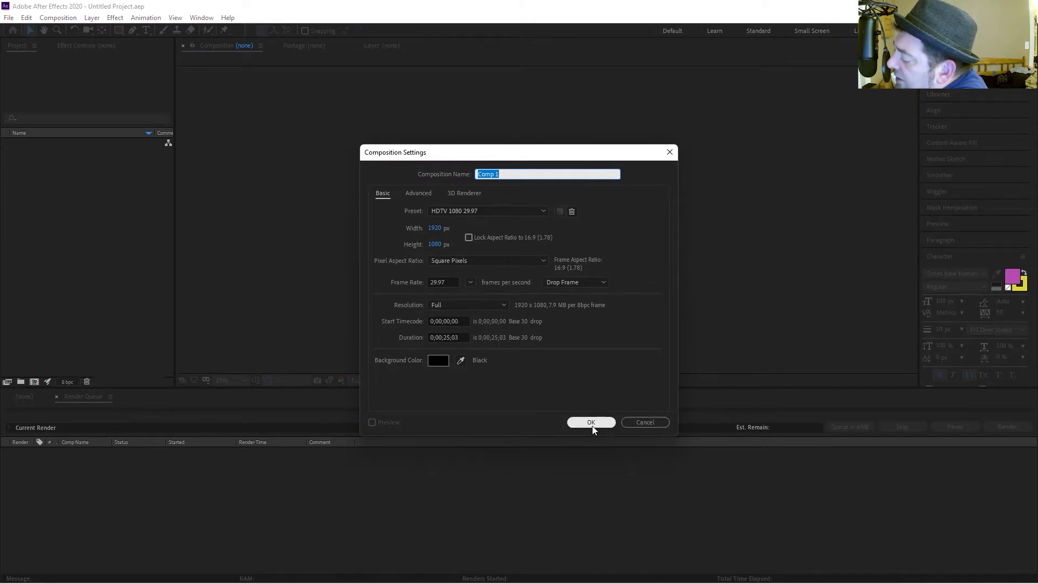
pyautogui.click(435, 229)
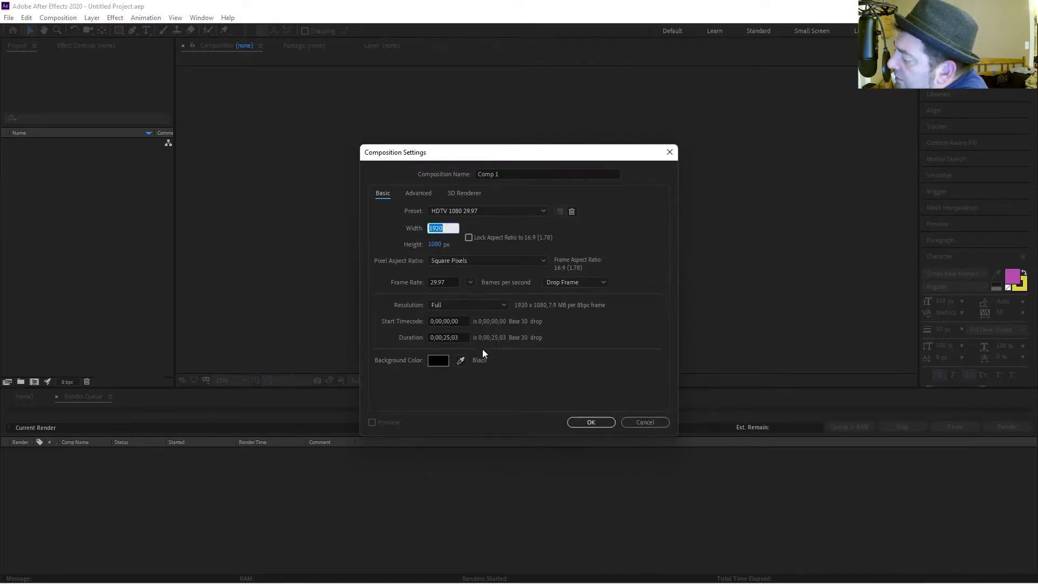
pyautogui.click(462, 214)
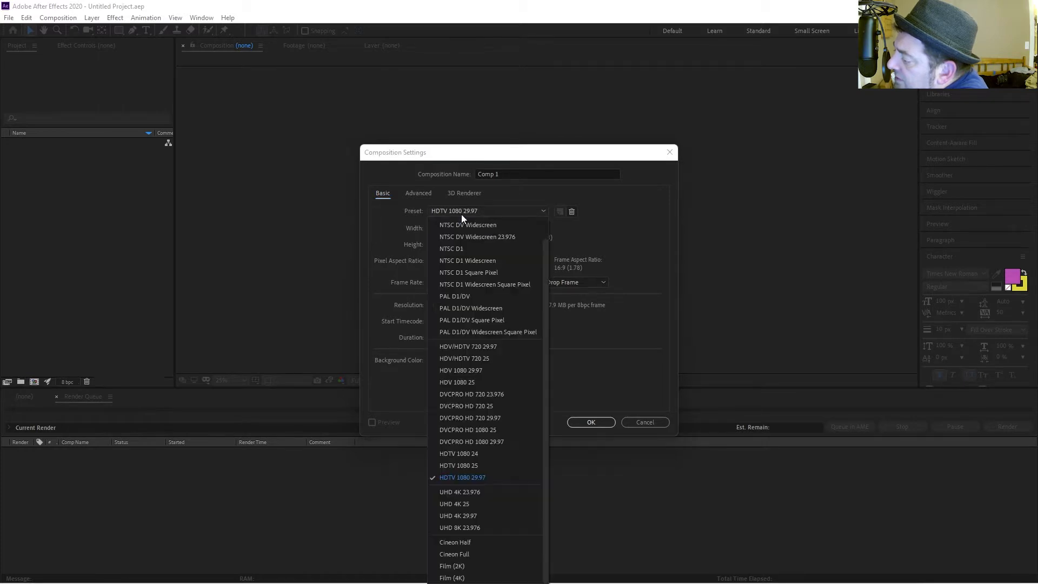
pyautogui.click(485, 493)
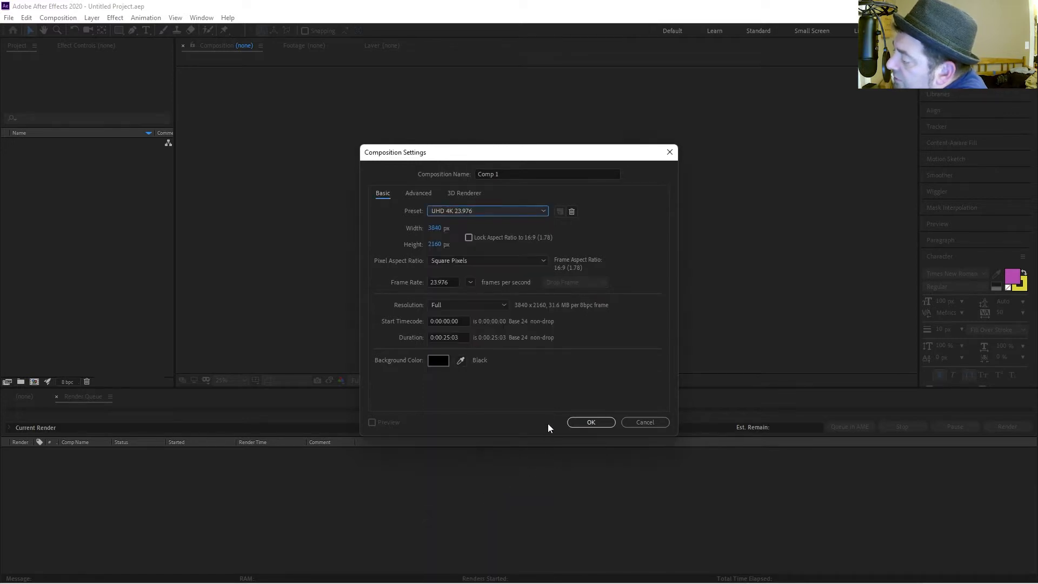
pyautogui.click(594, 423)
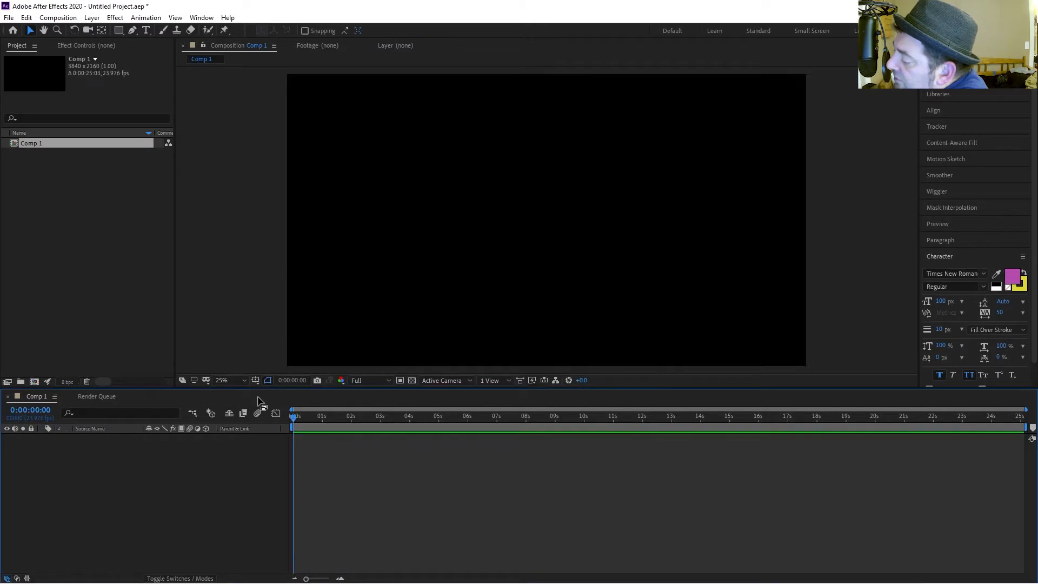
# Import the pexels-rodnae-productions-8097549.mp4 video file into the project.
pyautogui.rightClick(4, 249)
pyautogui.moveTo(37, 307)
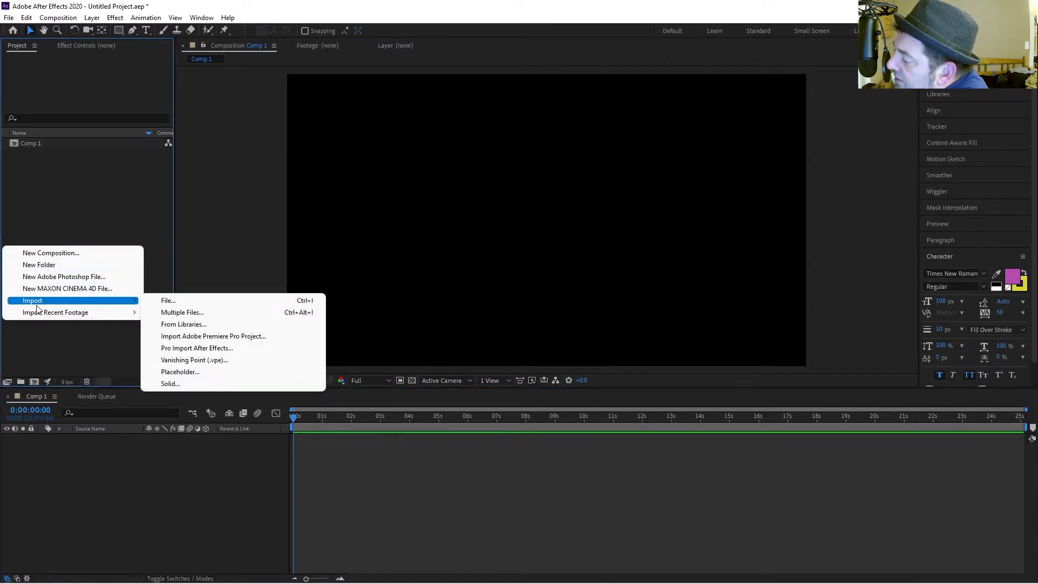
pyautogui.click(184, 301)
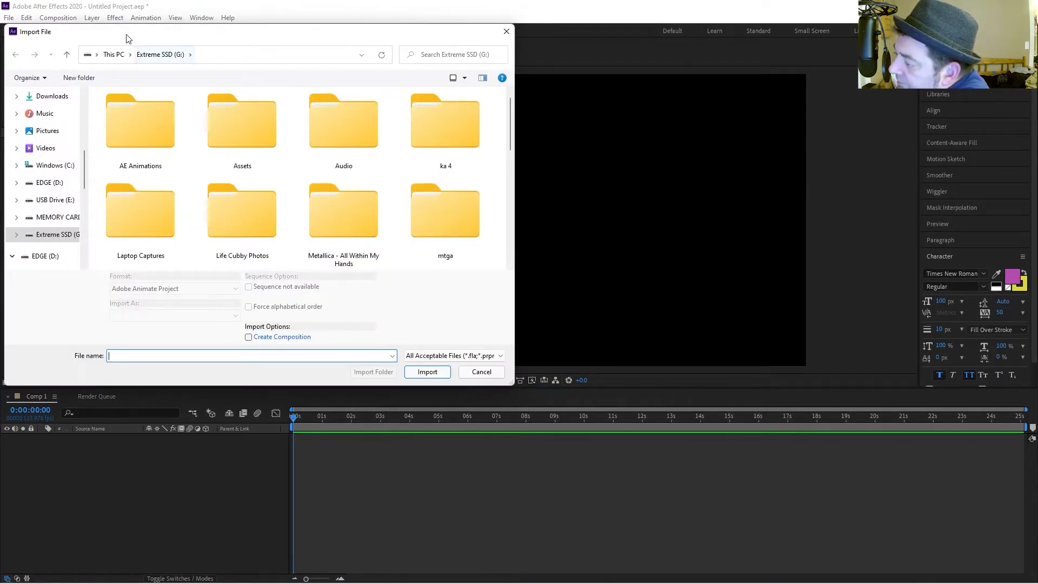
pyautogui.scroll(-5, 227, 203)
pyautogui.doubleClick(445, 138)
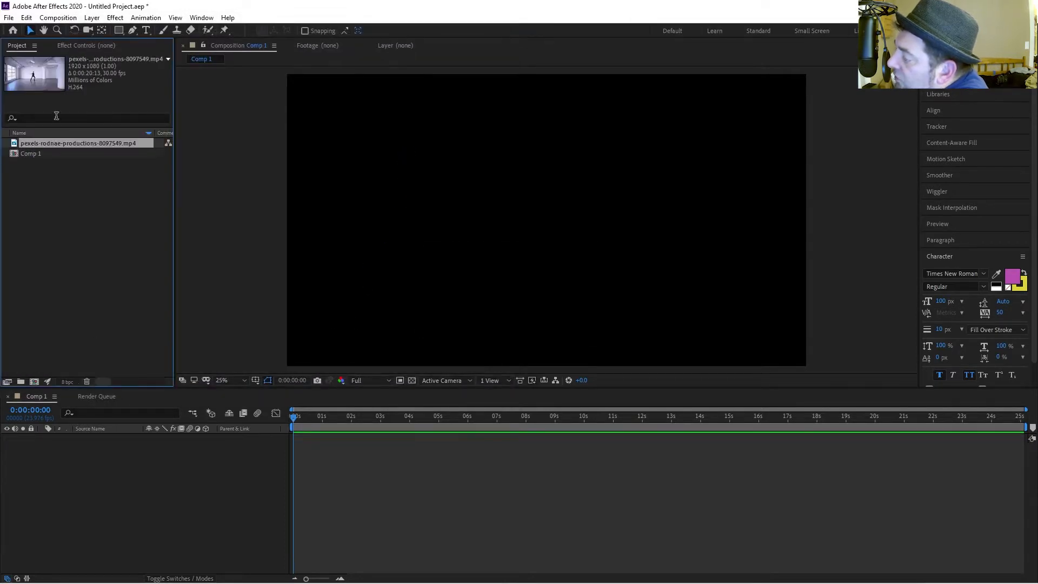
# Add the video to the composition and fit the layer to the composition size.
pyautogui.moveTo(48, 142); pyautogui.dragTo(71, 446)
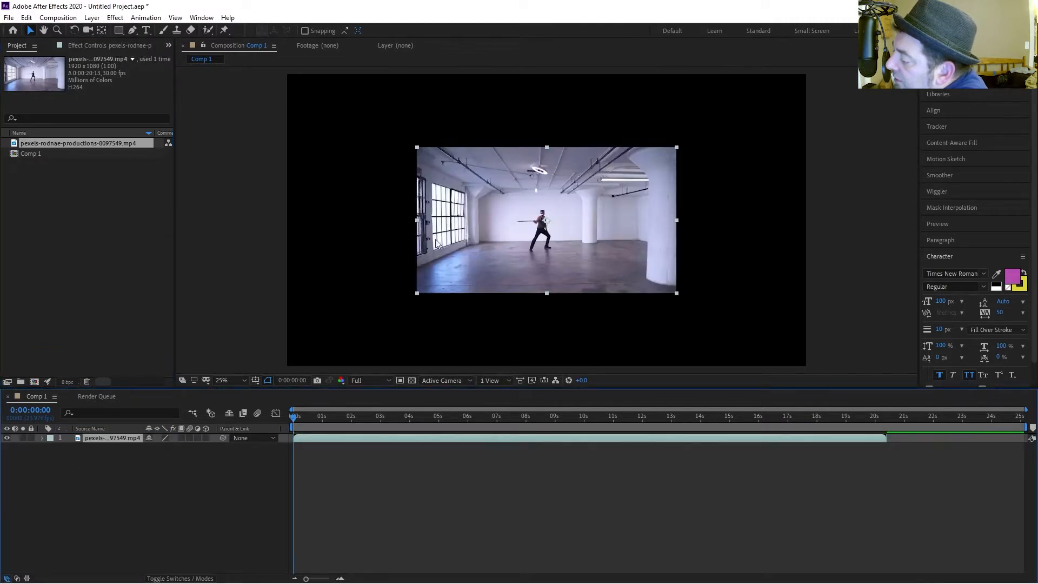
pyautogui.scroll(-1, 400, 292)
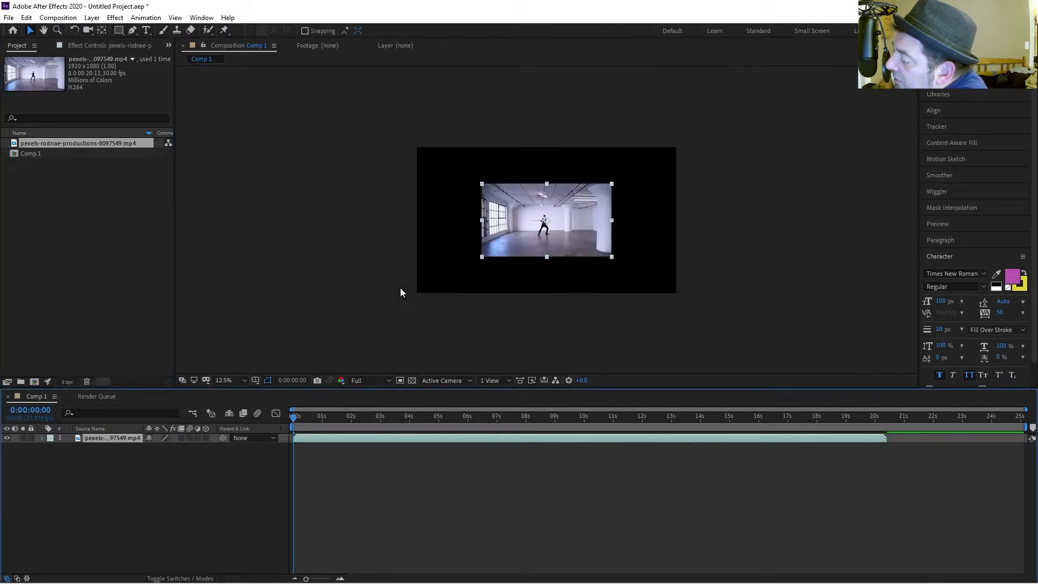
pyautogui.rightClick(113, 439)
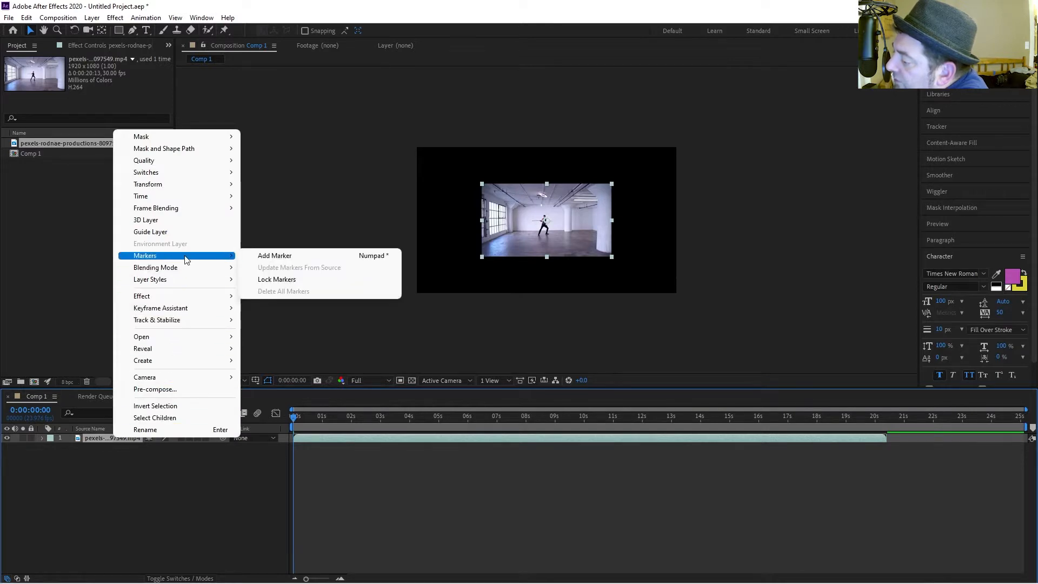
pyautogui.moveTo(189, 187)
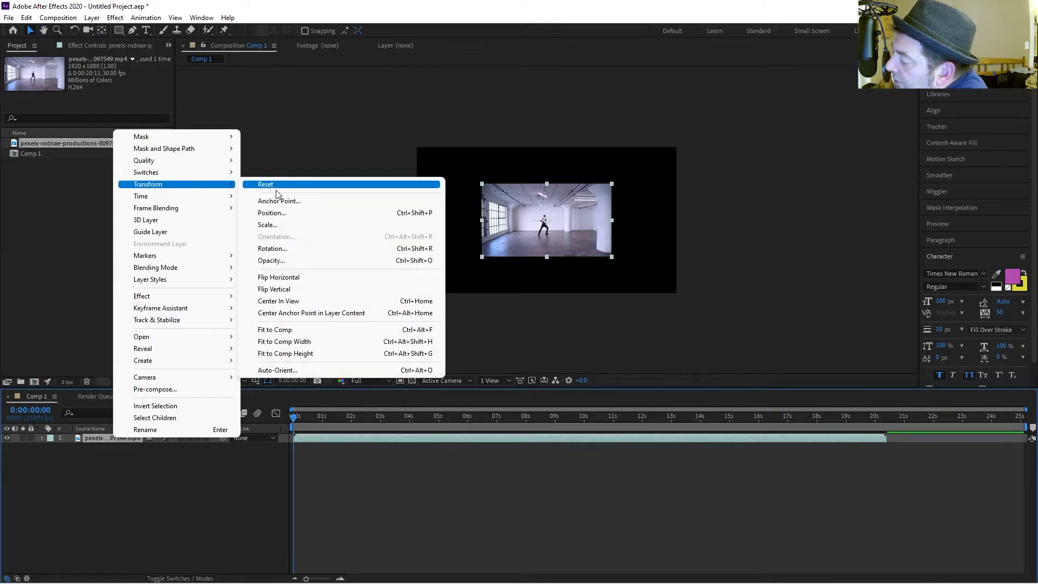
pyautogui.click(283, 330)
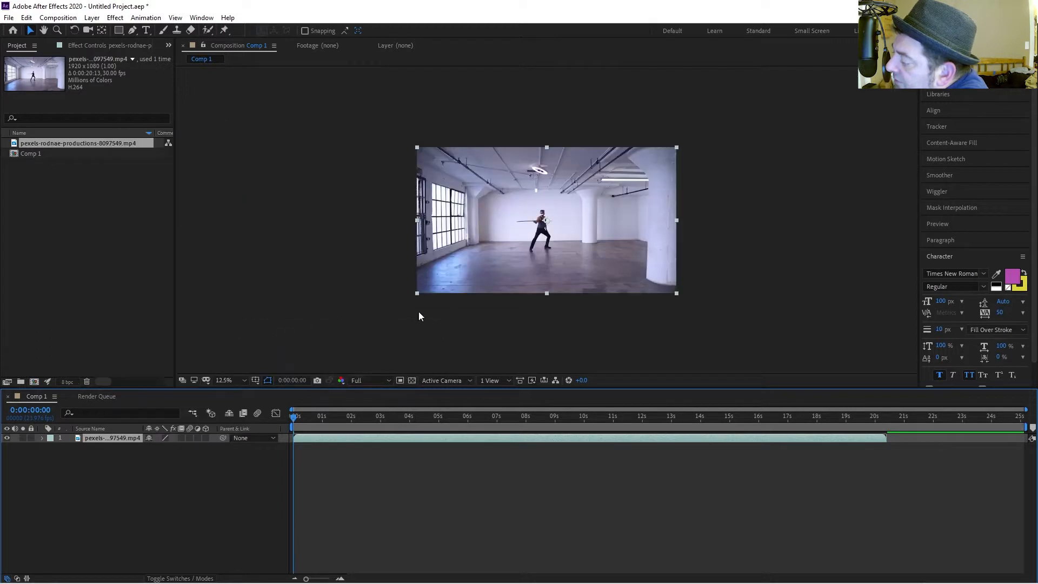
# Scale the video layer up to 319%.
pyautogui.press('.')
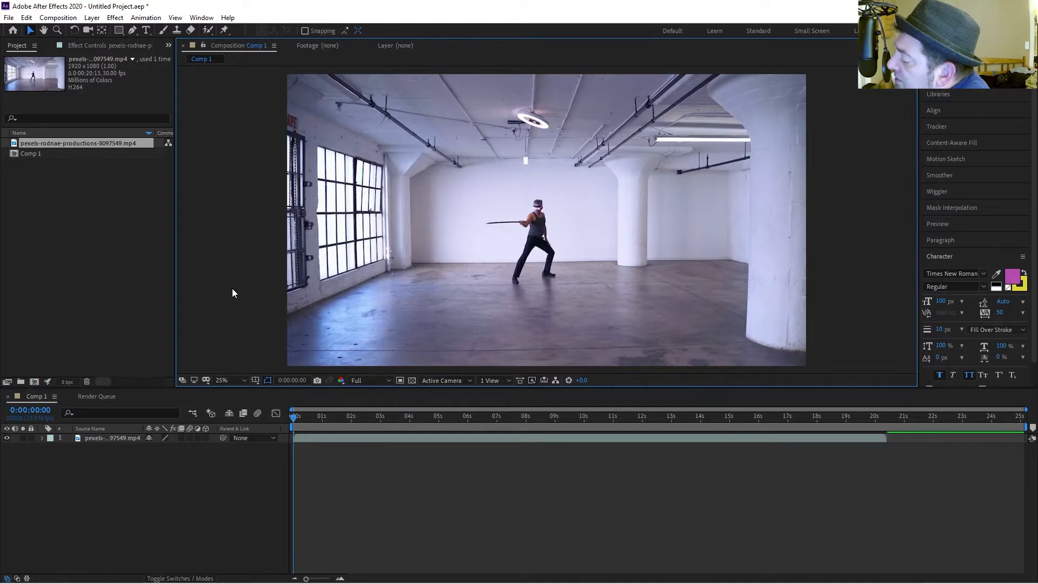
pyautogui.click(131, 437)
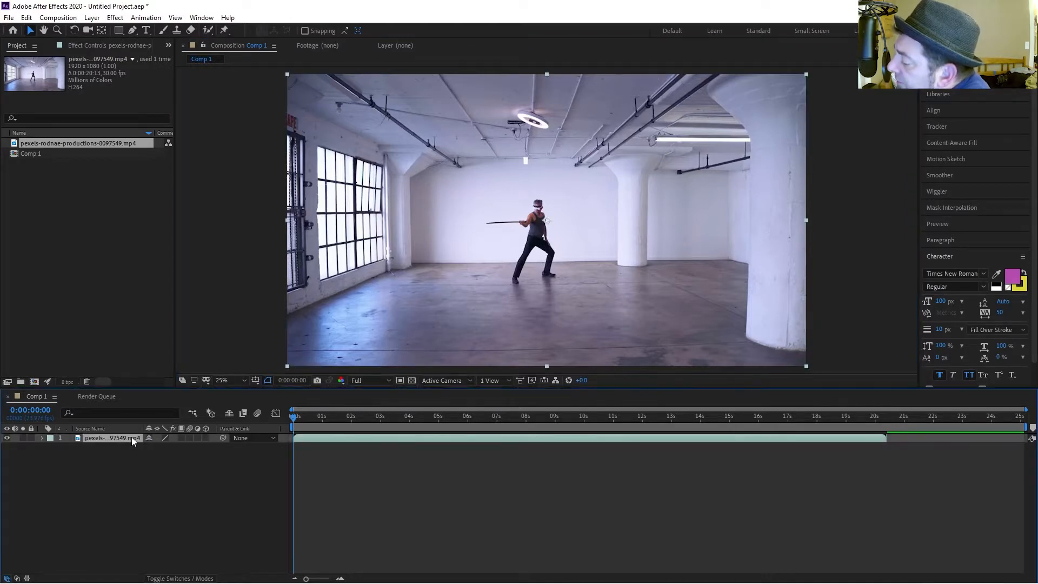
pyautogui.press('s')
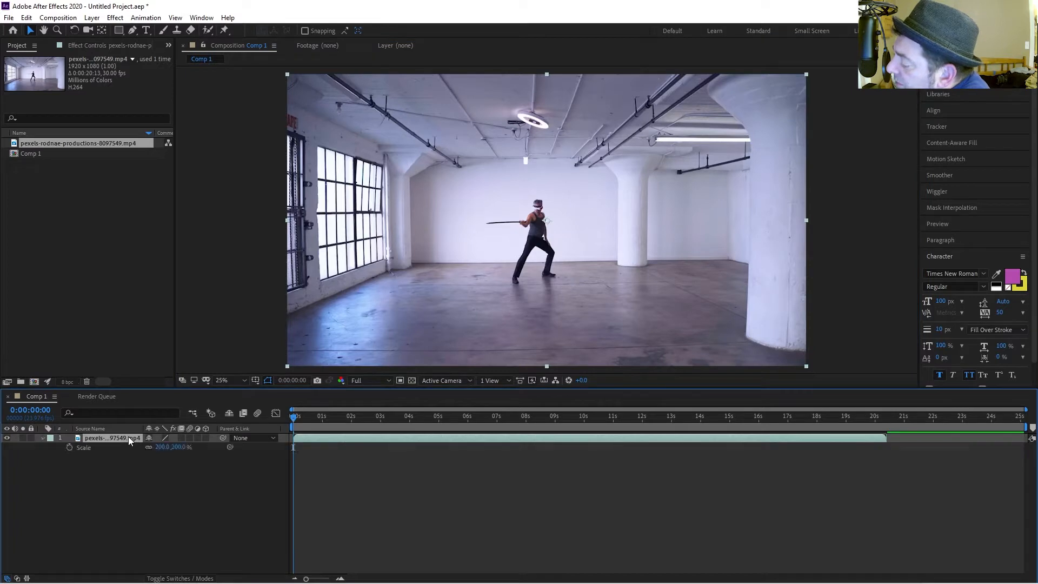
pyautogui.moveTo(180, 447); pyautogui.dragTo(265, 469)
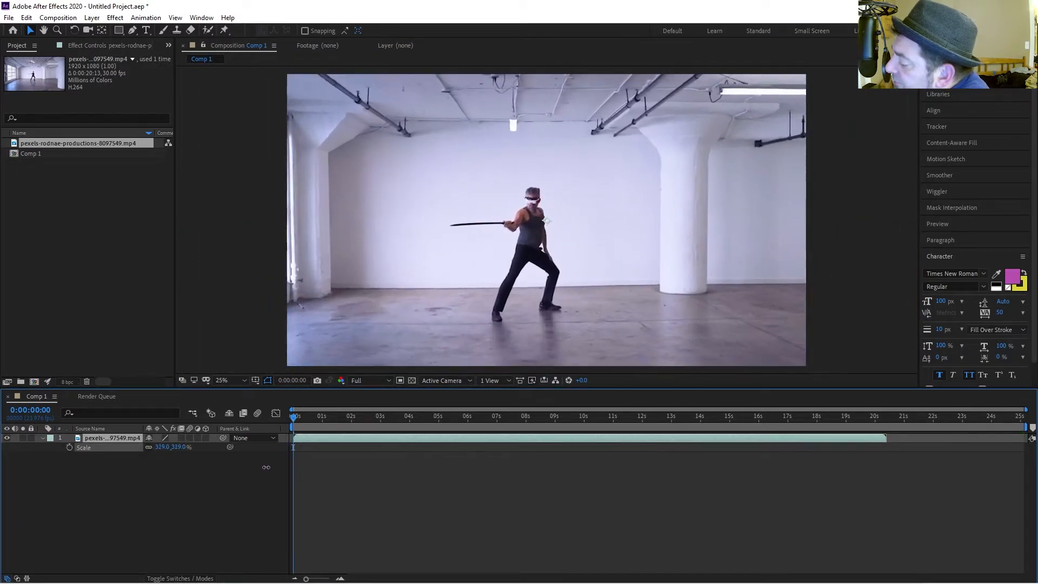
pyautogui.click(208, 525)
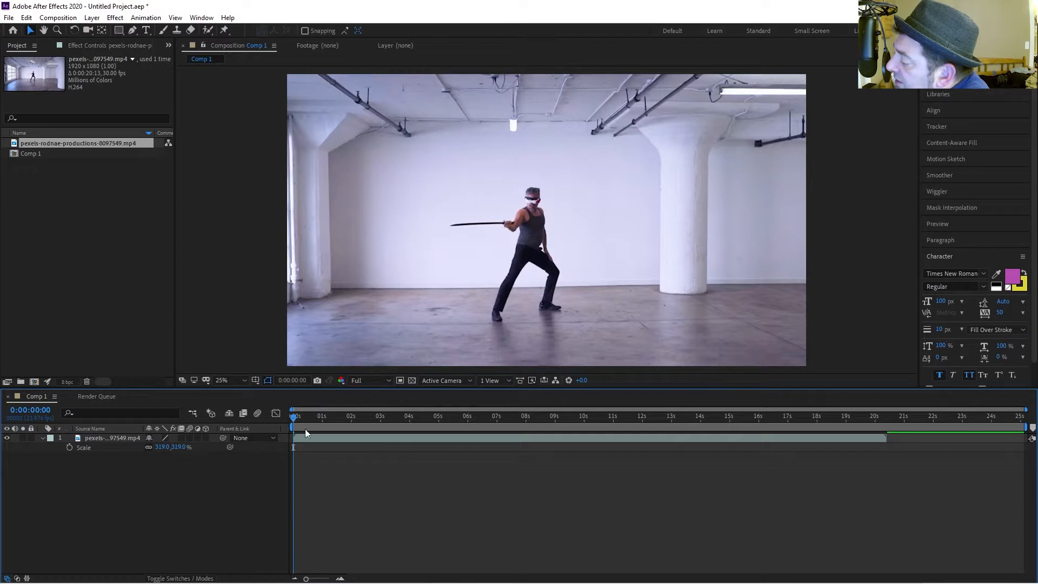
# Play back the footage from the start to find the section to keep.
pyautogui.moveTo(296, 418); pyautogui.dragTo(229, 406)
pyautogui.press('space')
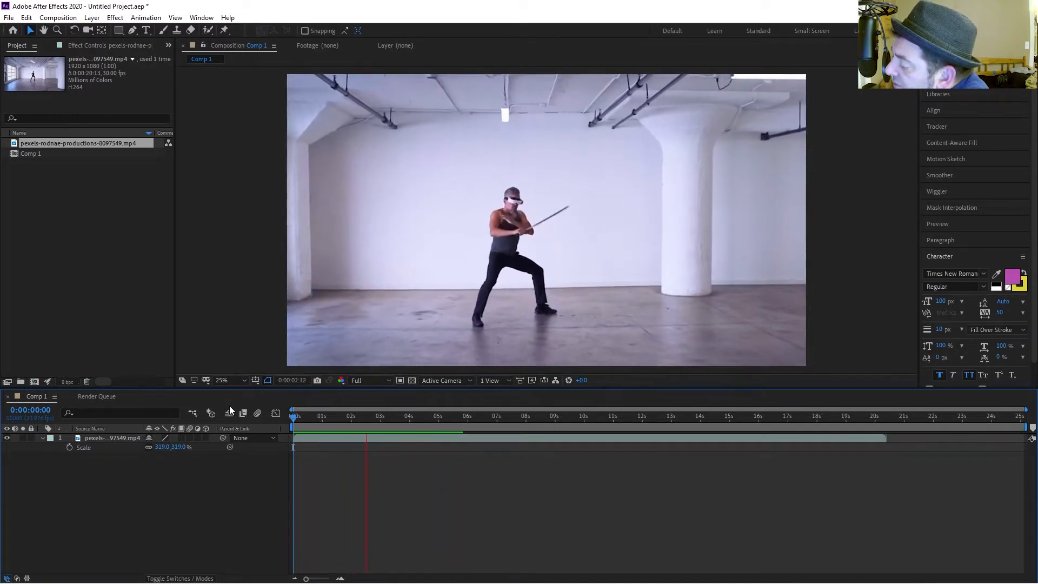
pyautogui.press('space')
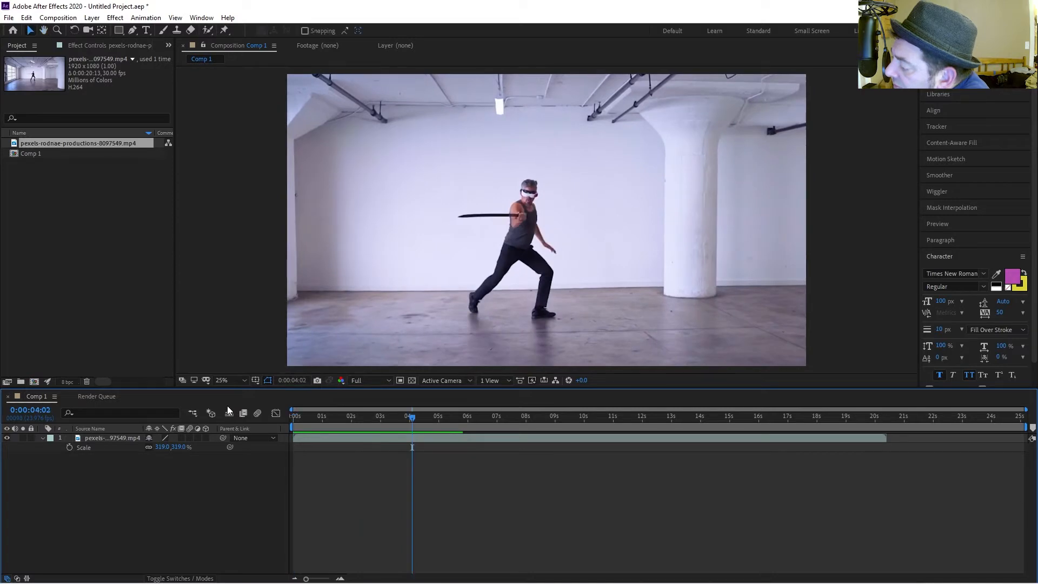
pyautogui.press('space')
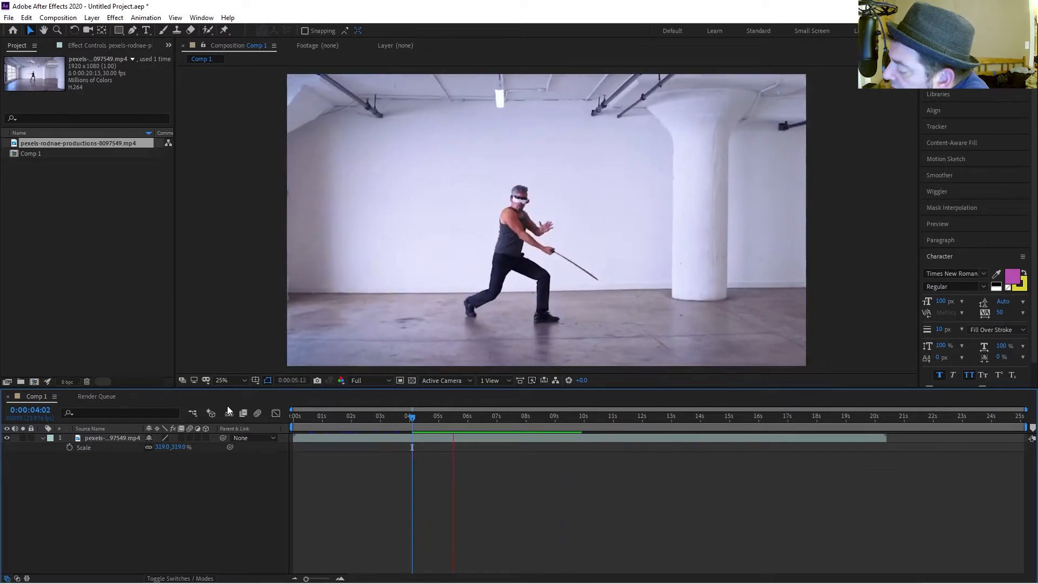
pyautogui.press('space')
pyautogui.press('space')
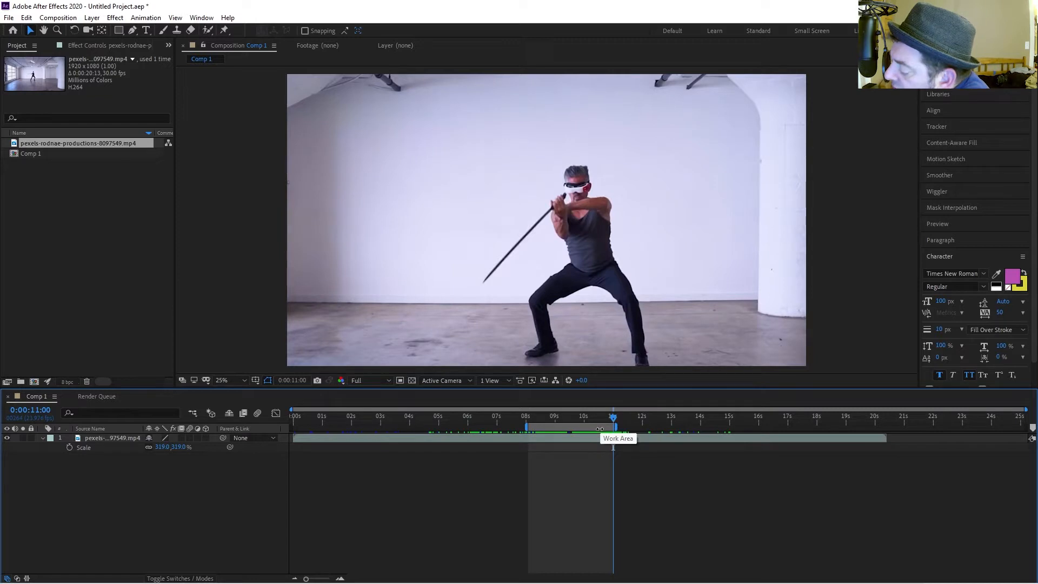
# Trim the composition to the work area and play the trimmed result from its start.
pyautogui.rightClick(600, 429)
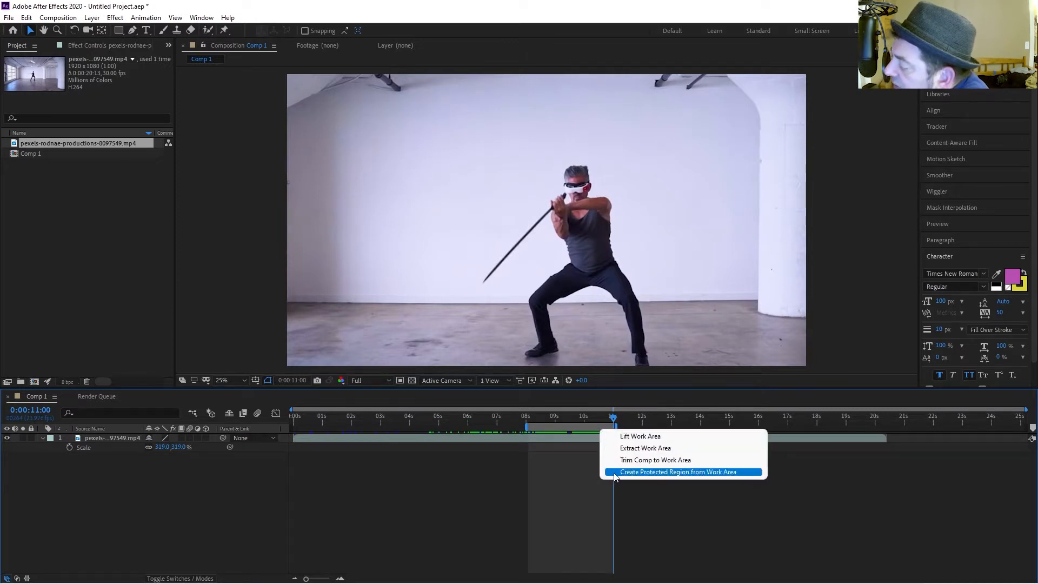
pyautogui.click(621, 461)
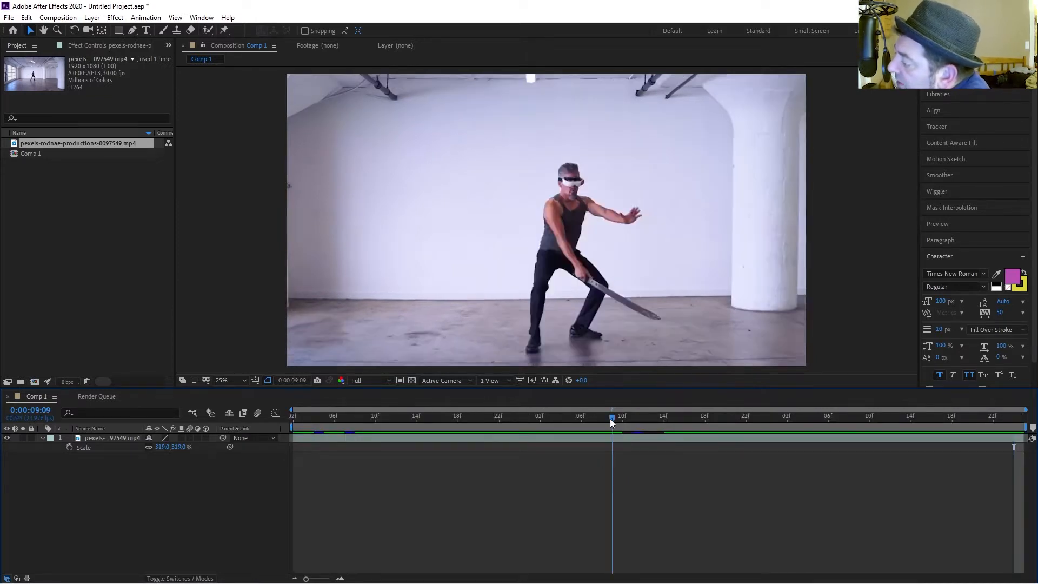
pyautogui.moveTo(610, 419); pyautogui.dragTo(98, 388)
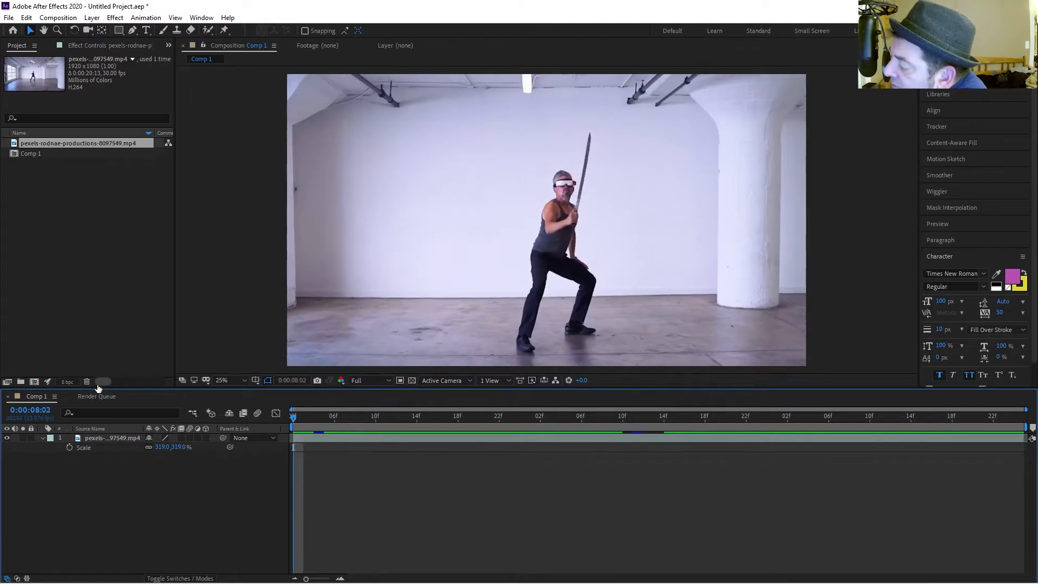
pyautogui.press('space')
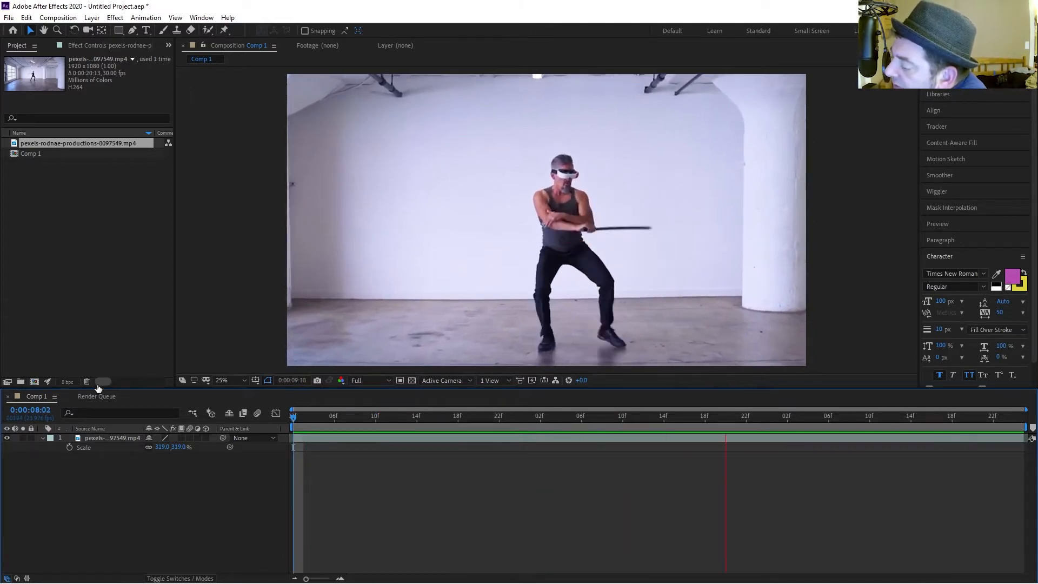
pyautogui.press('space')
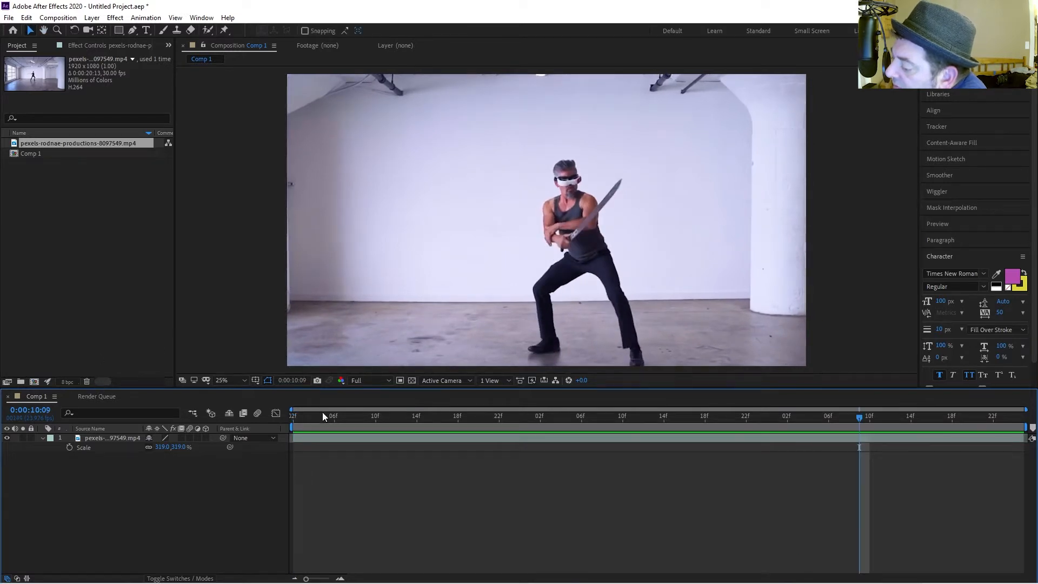
pyautogui.click(303, 419)
pyautogui.moveTo(303, 420); pyautogui.dragTo(242, 413)
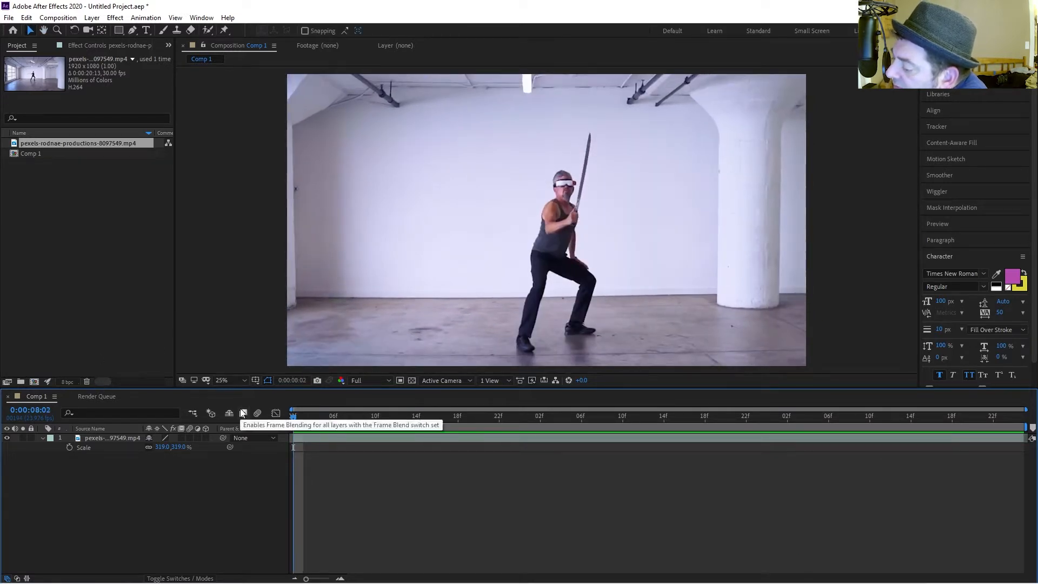
# Rename the video layer to Sword Man.
pyautogui.rightClick(158, 468)
pyautogui.click(91, 490)
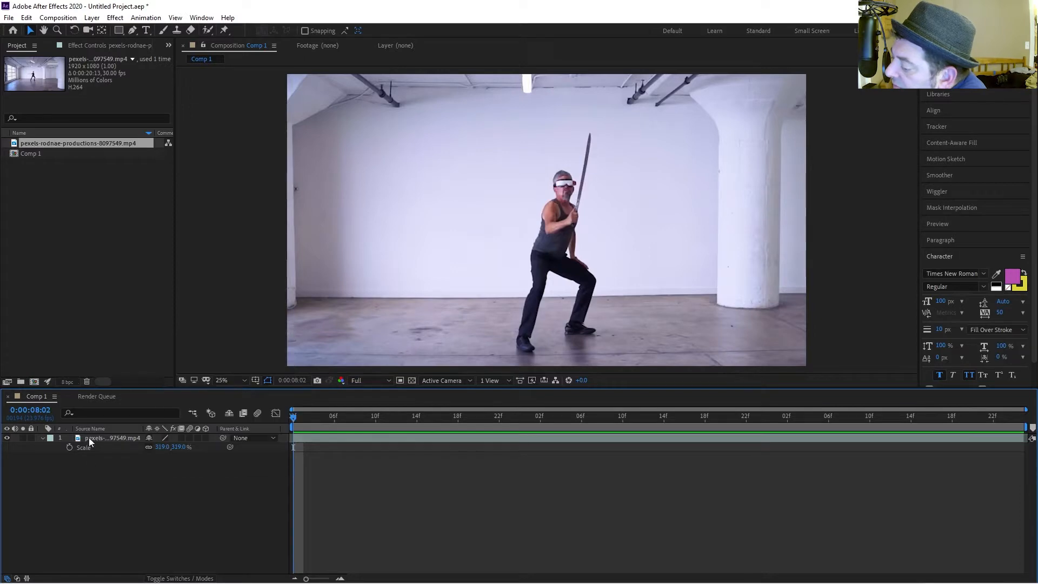
pyautogui.click(96, 435)
pyautogui.press('Return')
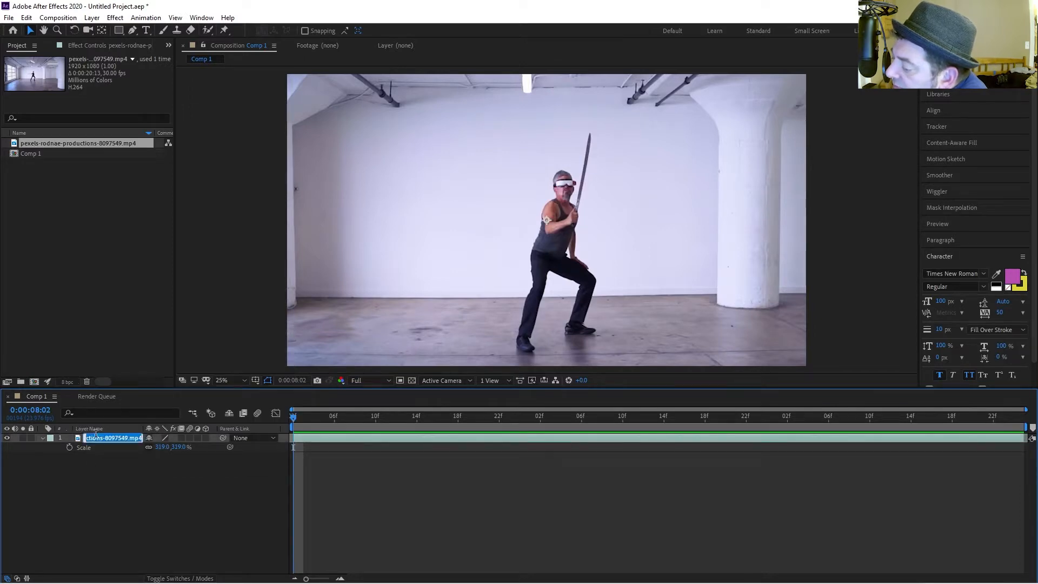
pyautogui.write('Sw')
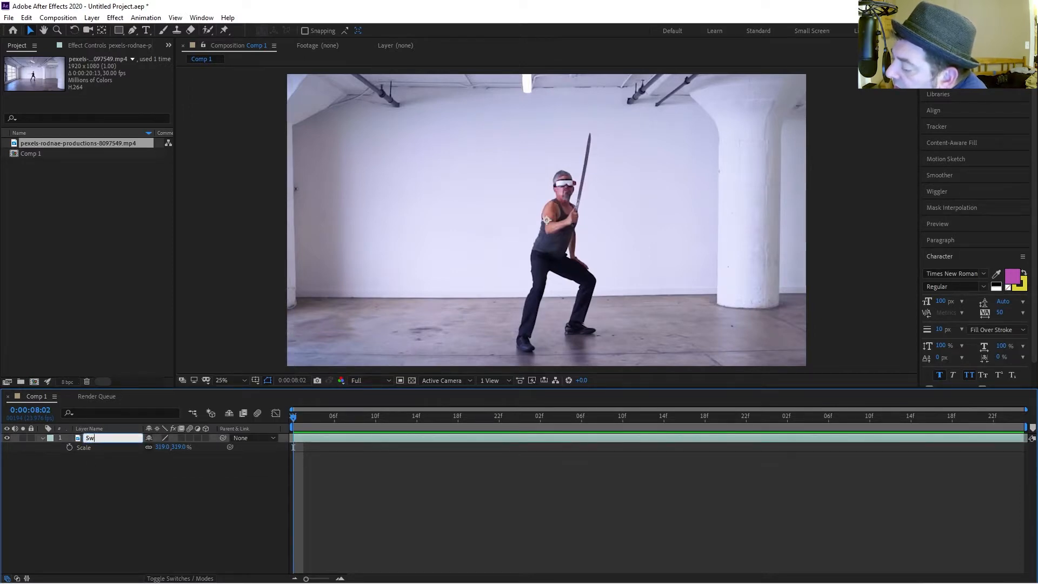
pyautogui.write('ord Man')
pyautogui.press('Return')
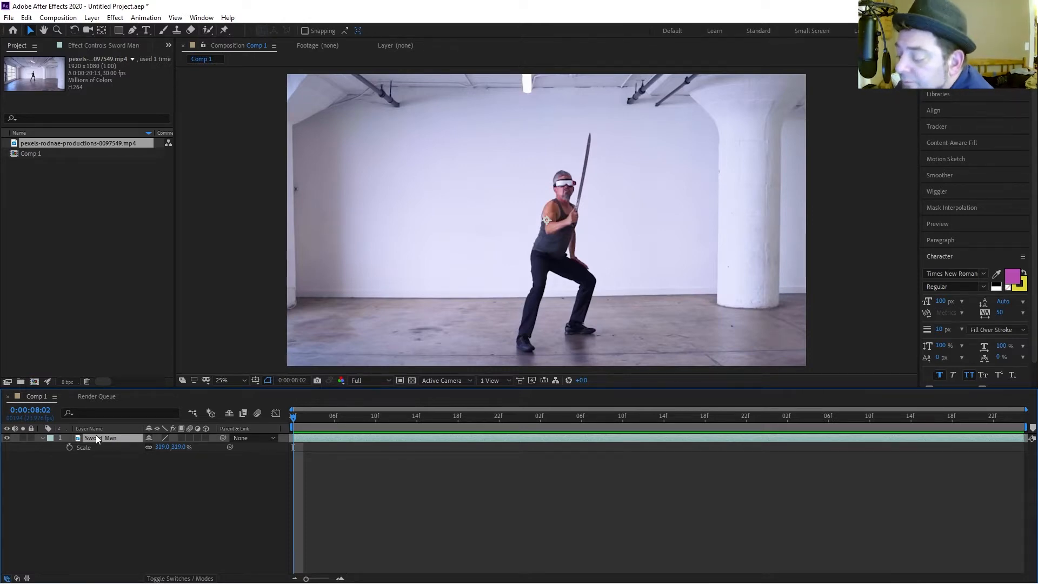
# Add a new comp-size black solid layer to the composition.
pyautogui.click(42, 438)
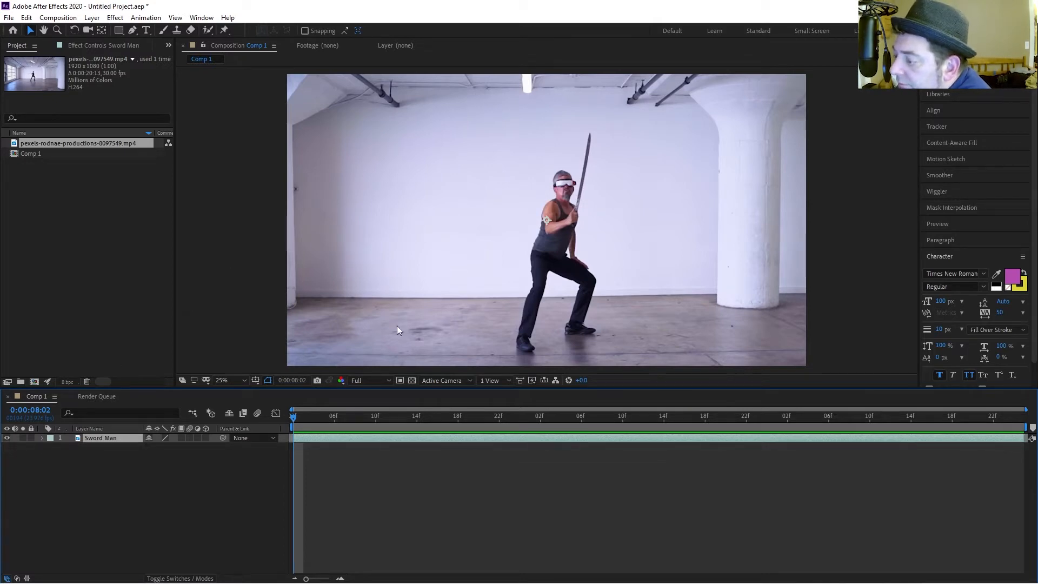
pyautogui.rightClick(177, 480)
pyautogui.moveTo(227, 357)
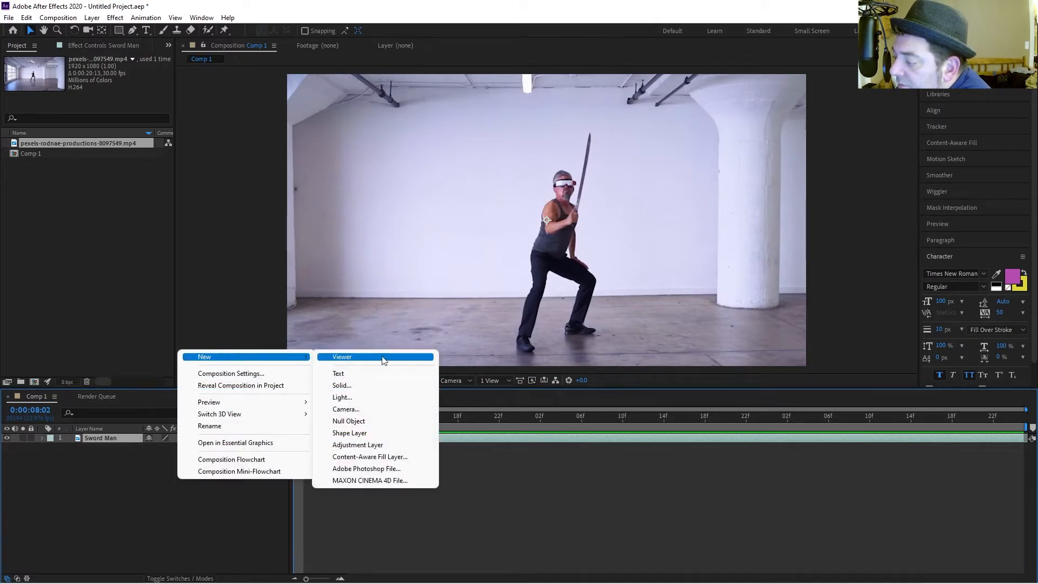
pyautogui.click(392, 386)
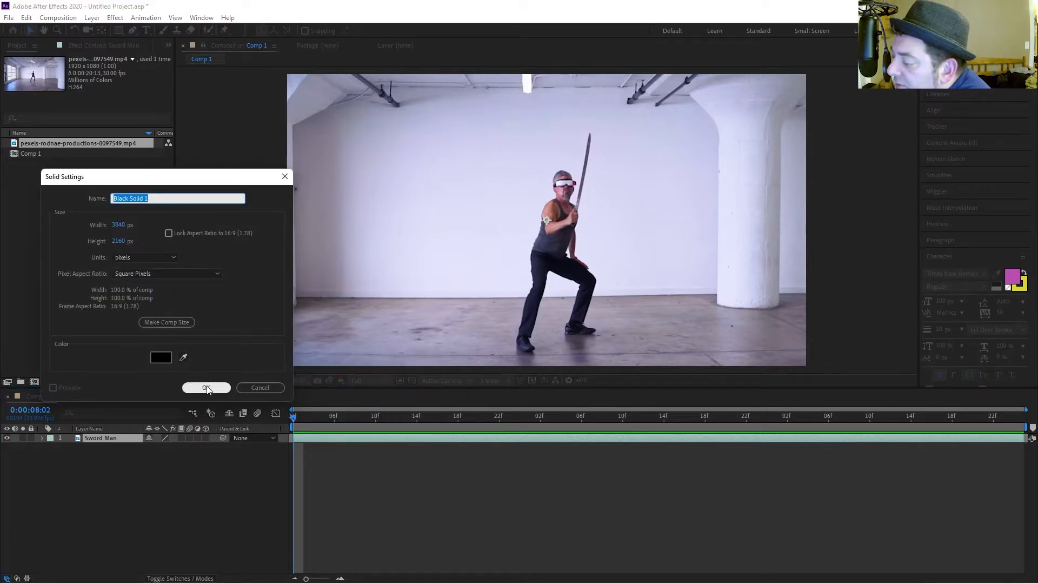
pyautogui.click(173, 326)
pyautogui.click(204, 388)
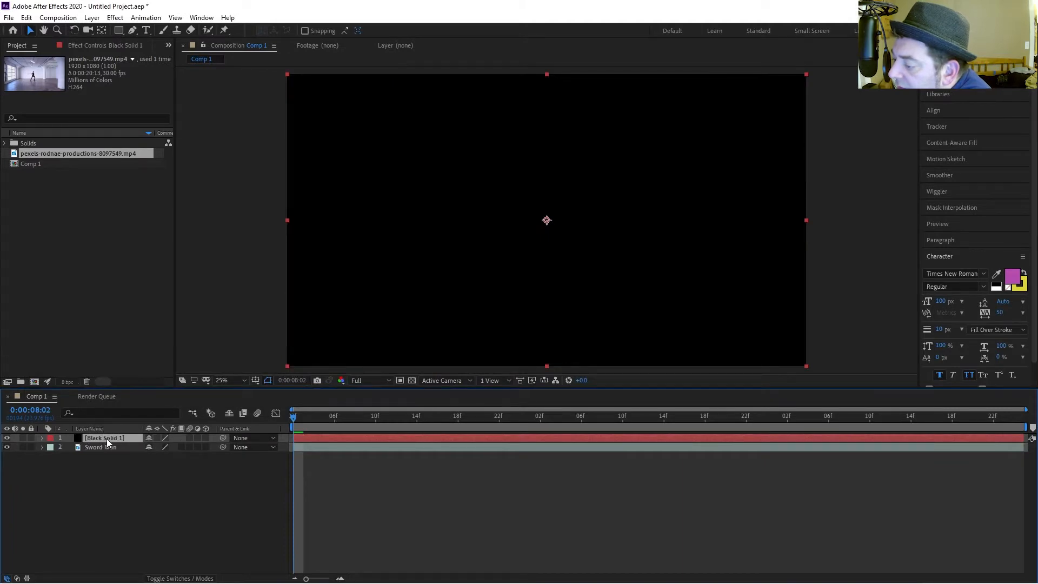
# Apply the Video Copilot Saber effect to the black solid.
pyautogui.hotkey('ctrl', 'space')
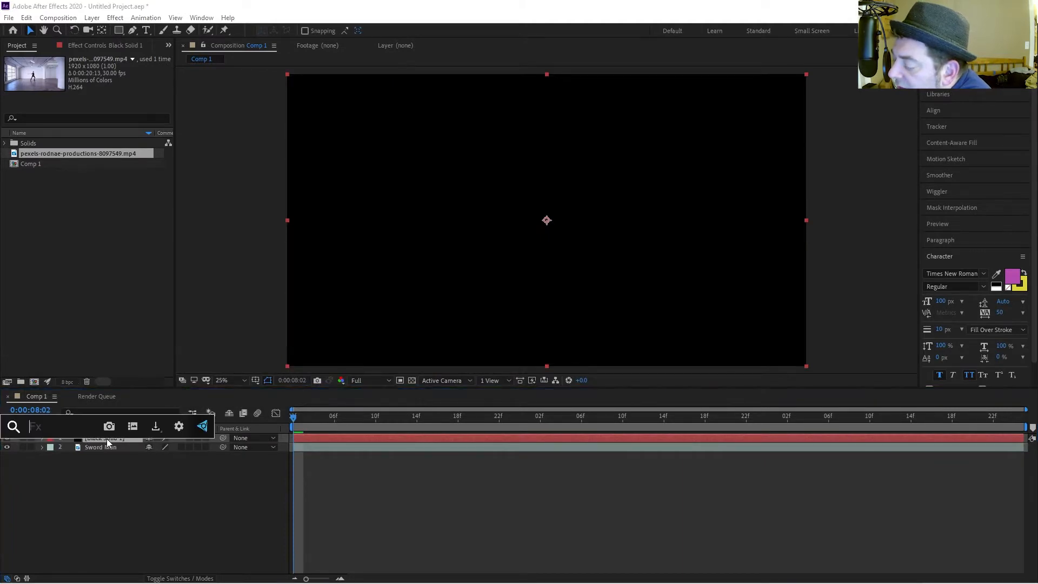
pyautogui.click(114, 18)
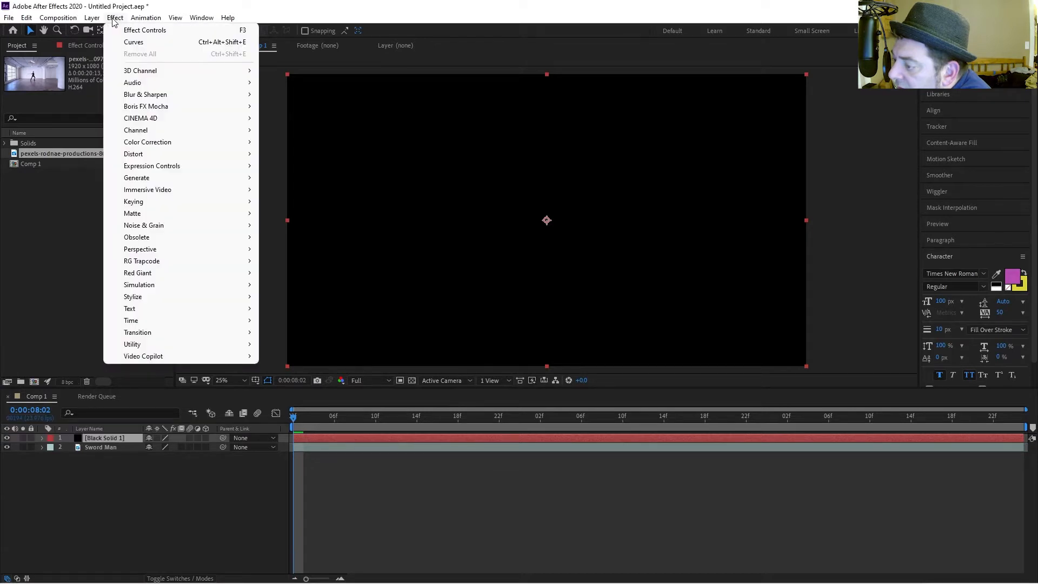
pyautogui.moveTo(162, 356)
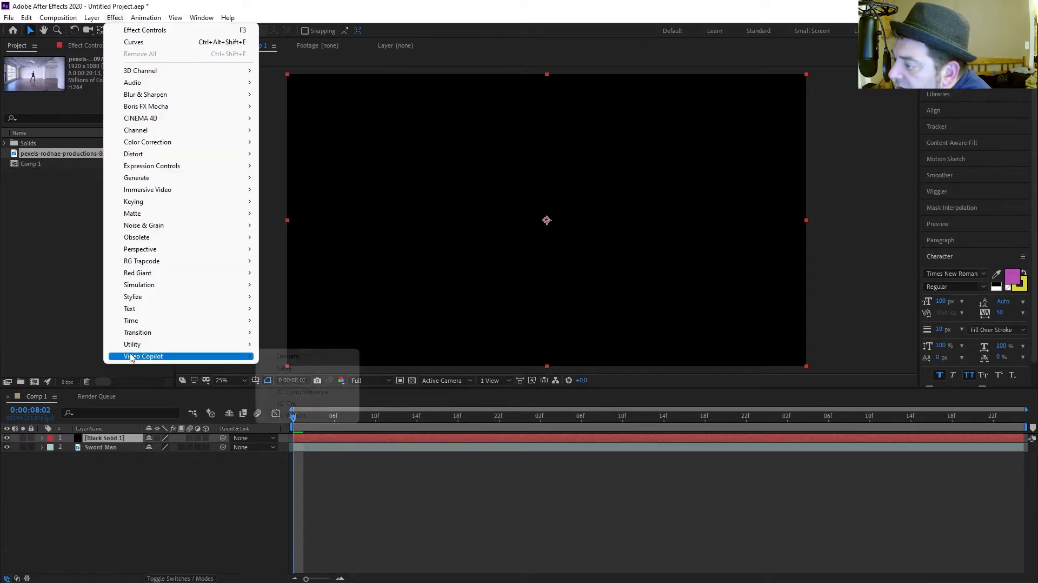
pyautogui.click(310, 369)
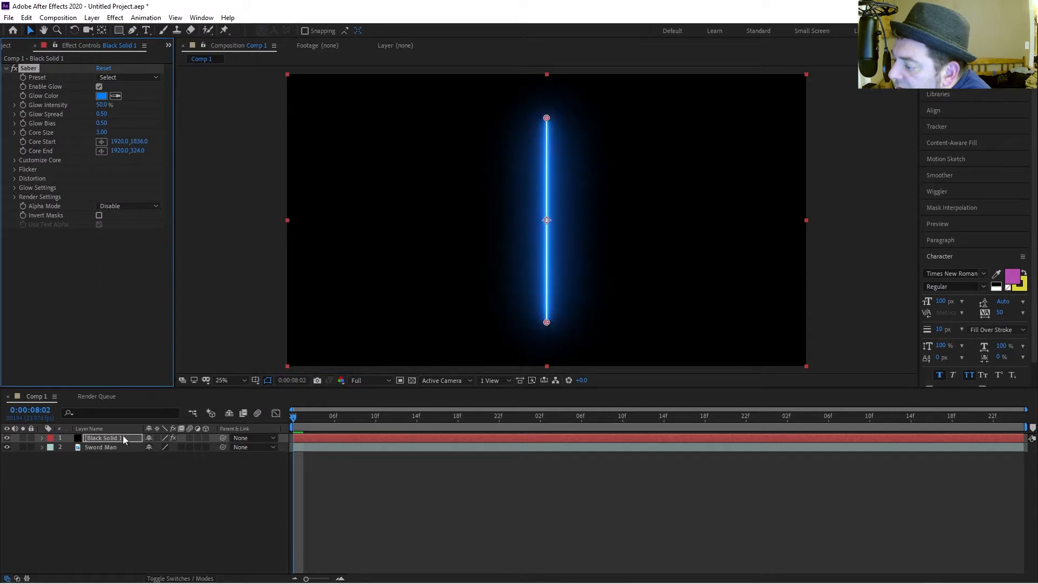
# Hide the solid layer and select its Saber effect to expose the core handles.
pyautogui.click(122, 438)
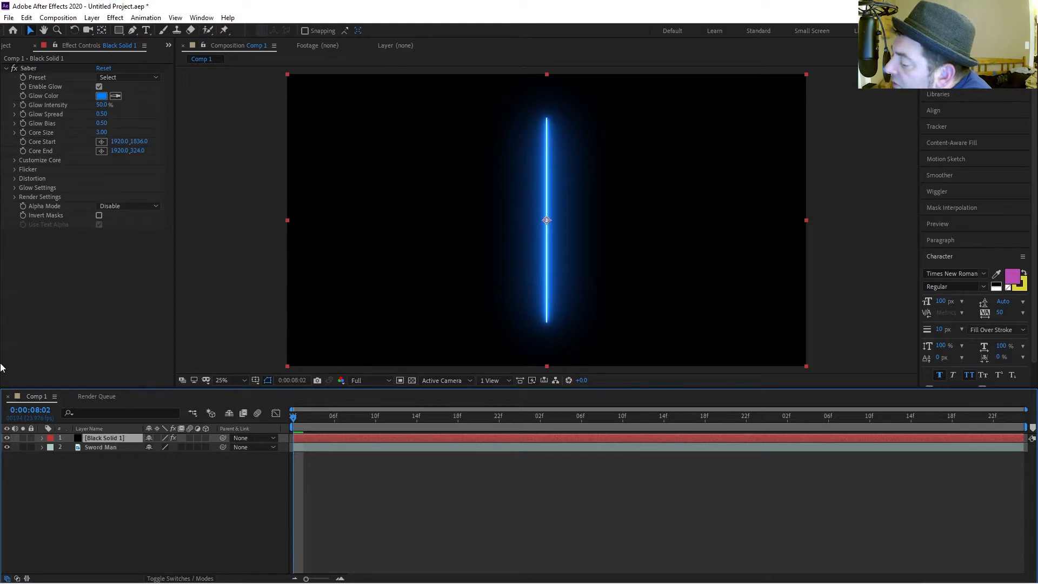
pyautogui.click(6, 438)
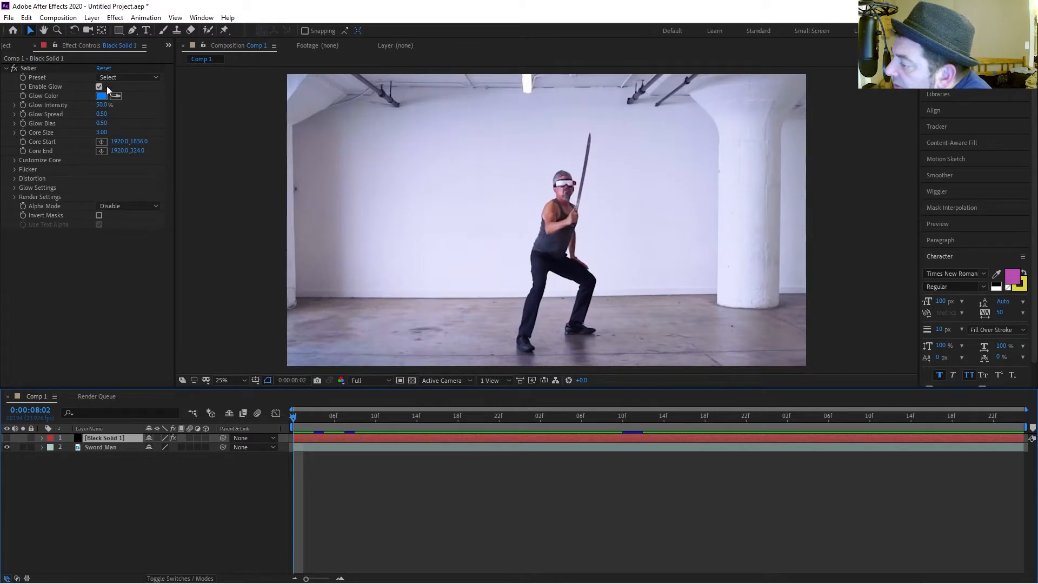
pyautogui.click(22, 69)
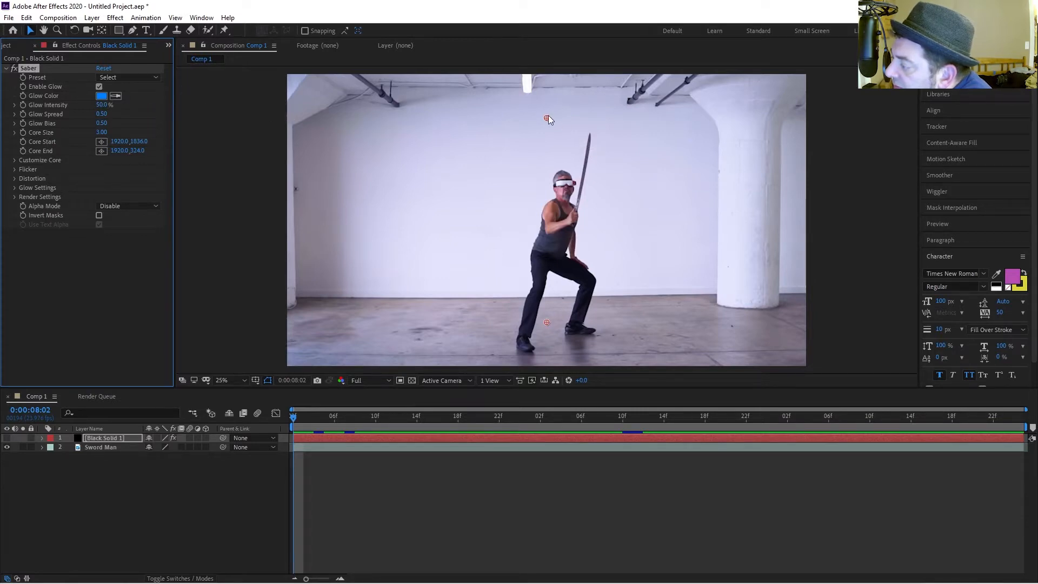
# Align the Saber's Core Start with the sword hilt and Core End with the blade tip, about 2132,1010 and 2240,438.
pyautogui.moveTo(547, 115); pyautogui.dragTo(585, 136)
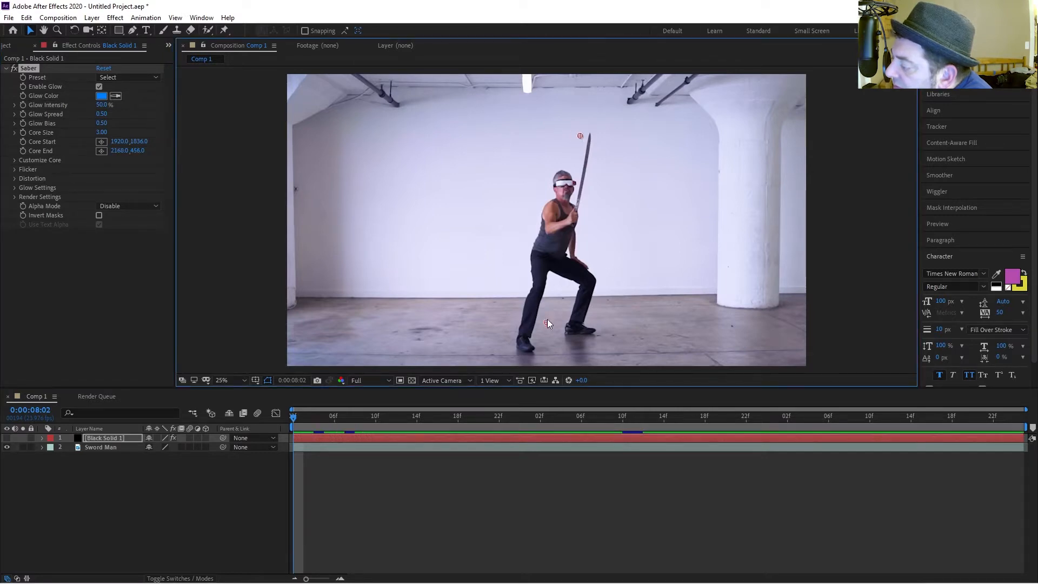
pyautogui.moveTo(547, 320); pyautogui.dragTo(560, 298)
pyautogui.scroll(2, 575, 209)
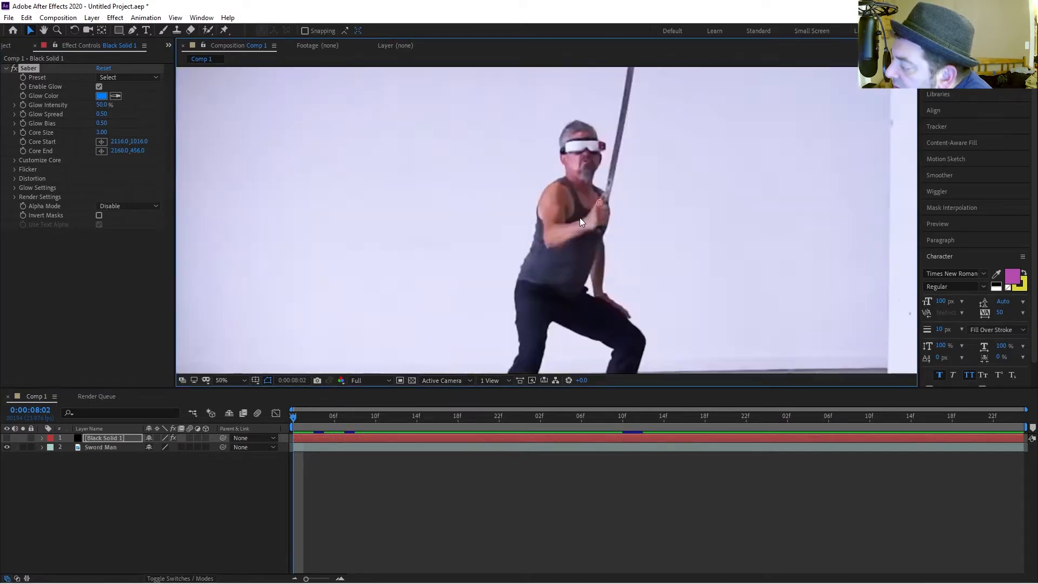
pyautogui.scroll(2, 579, 218)
pyautogui.scroll(-2, 645, 204)
pyautogui.moveTo(600, 203); pyautogui.dragTo(606, 203)
pyautogui.moveTo(647, 142); pyautogui.dragTo(642, 194)
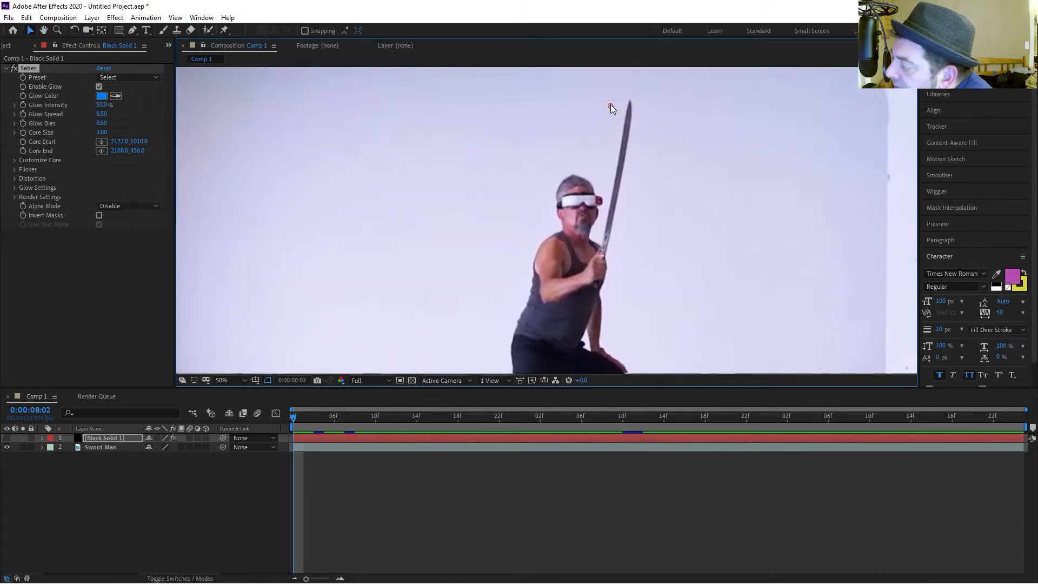
pyautogui.moveTo(611, 105); pyautogui.dragTo(631, 98)
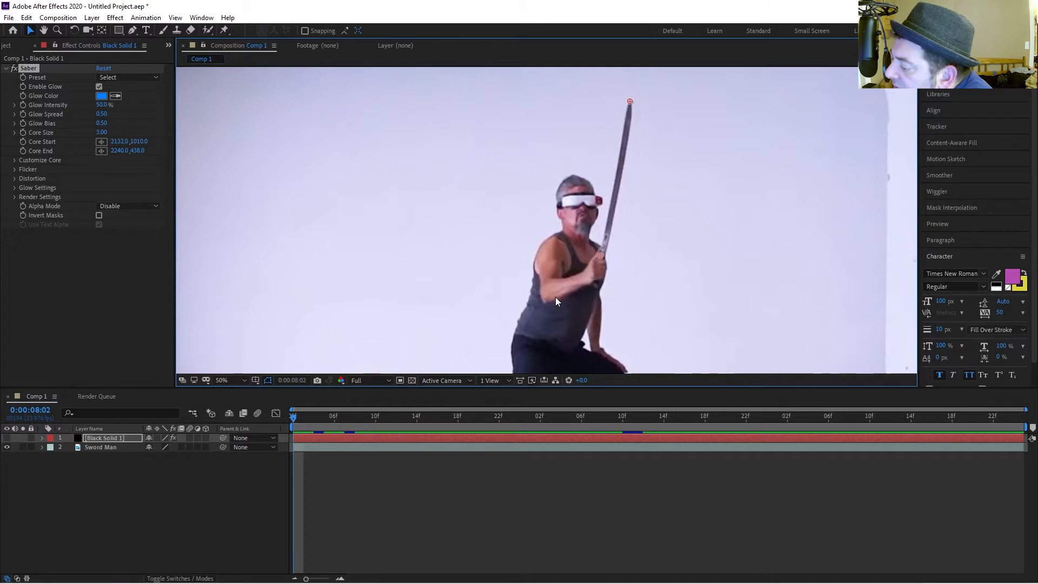
# Rename the solid layer to Saber.
pyautogui.click(293, 418)
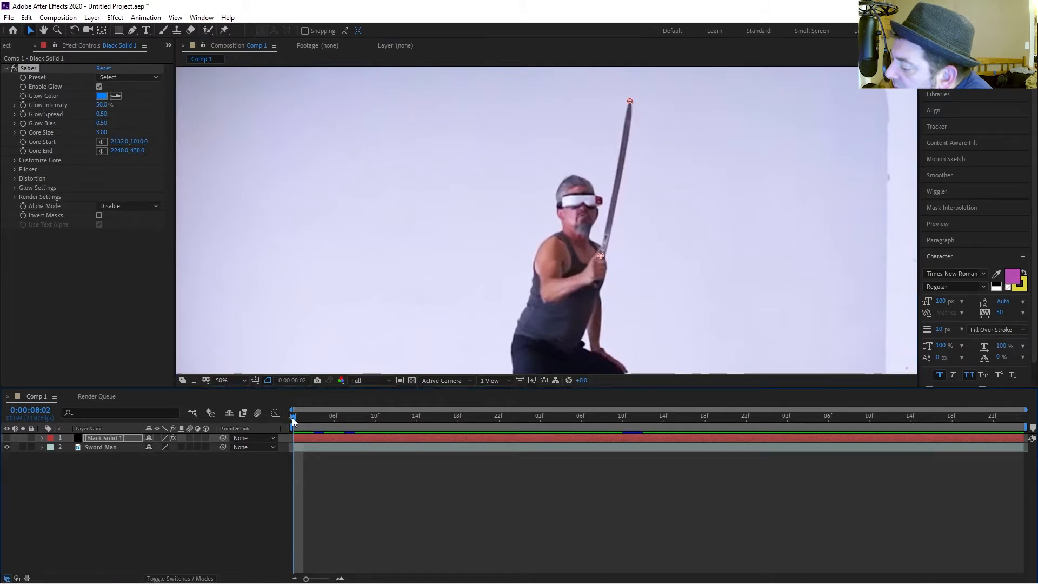
pyautogui.click(105, 438)
pyautogui.press('Return')
pyautogui.write('Saber')
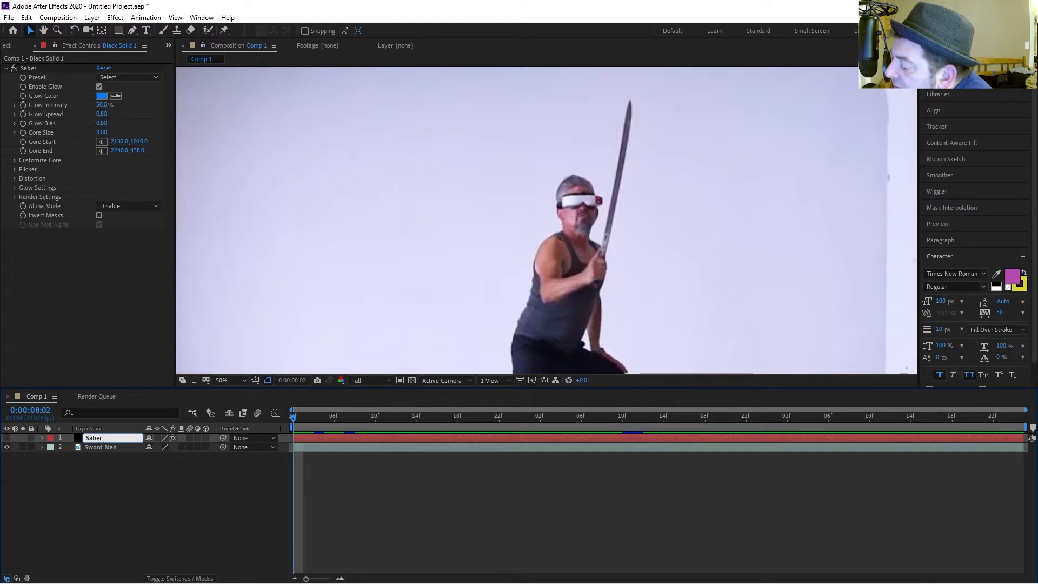
pyautogui.press('Return')
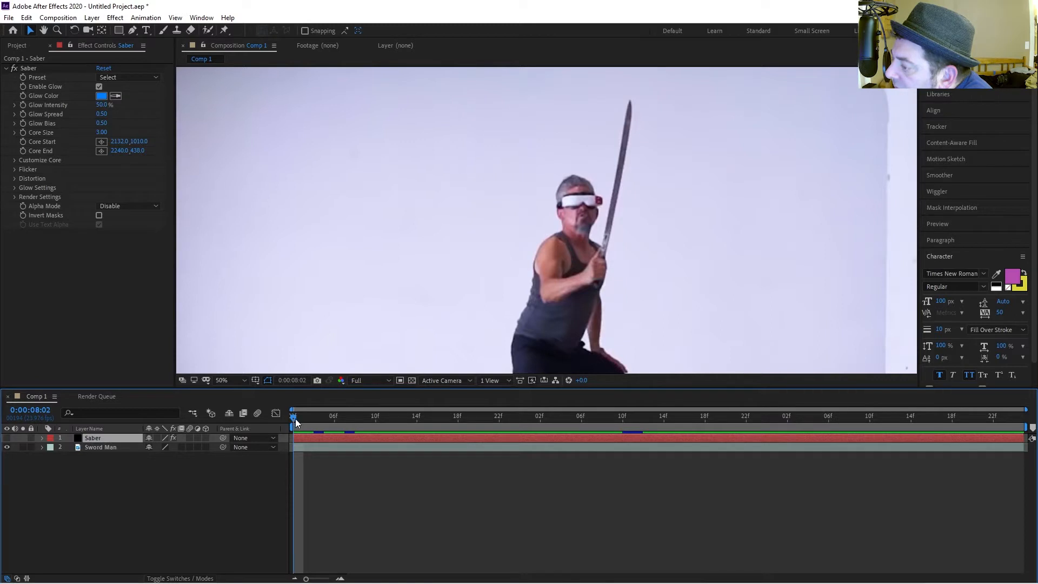
pyautogui.click(28, 68)
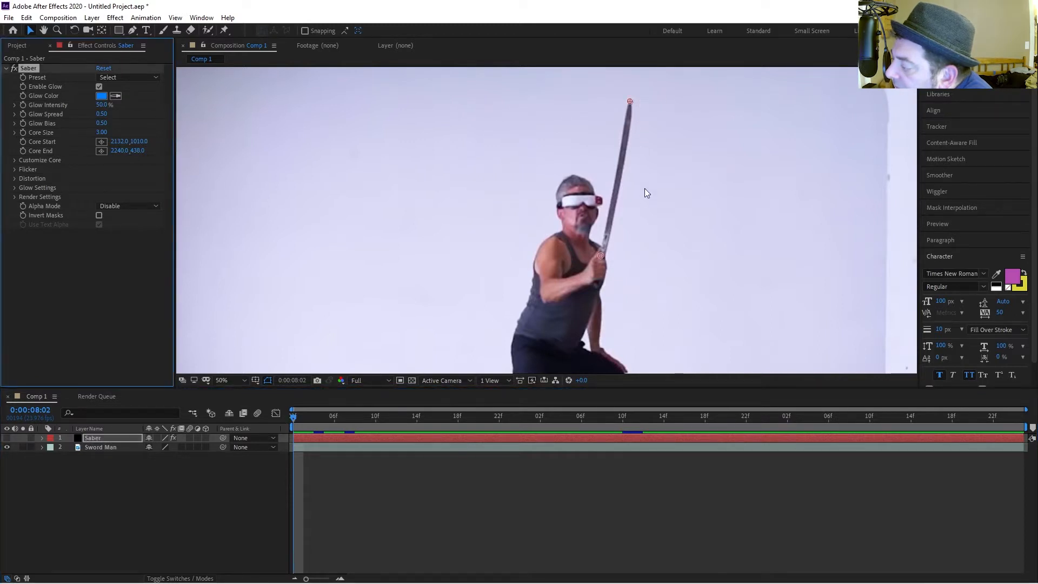
pyautogui.rightClick(601, 173)
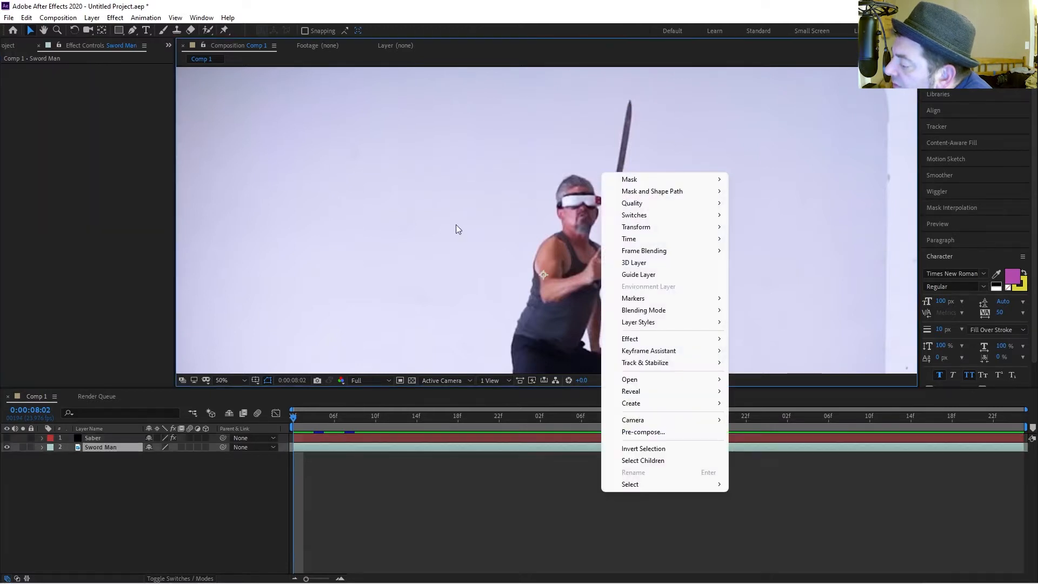
pyautogui.click(294, 423)
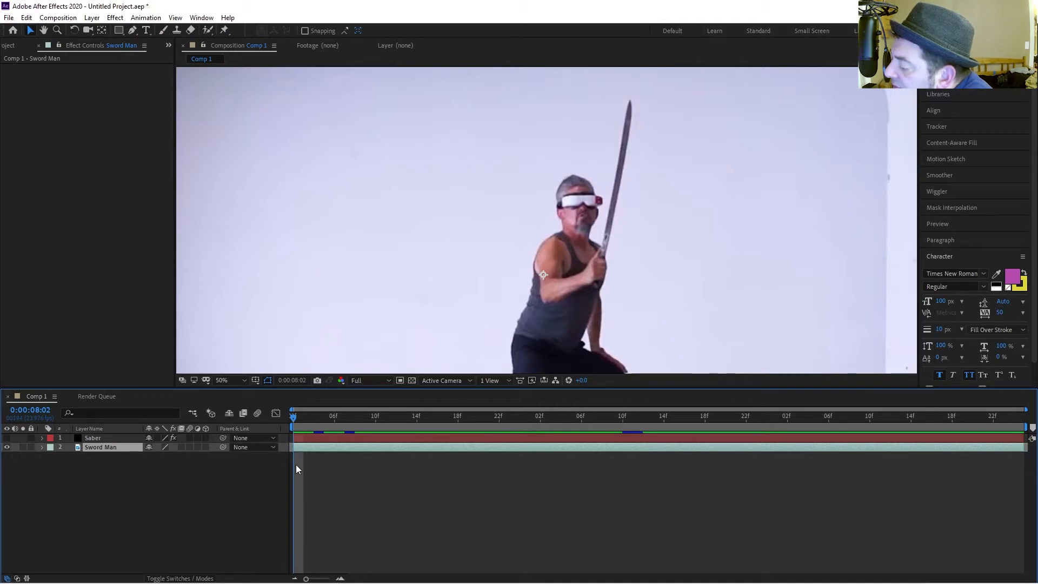
# Return to the composition start and enable keyframes for the Saber's Core Start and Core End.
pyautogui.click(86, 438)
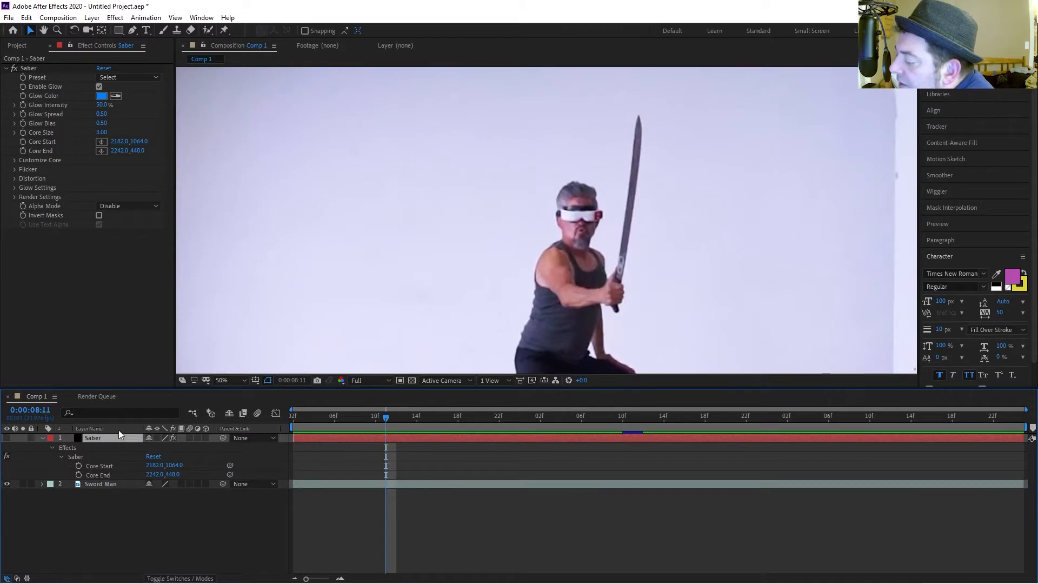
pyautogui.moveTo(385, 418); pyautogui.dragTo(150, 421)
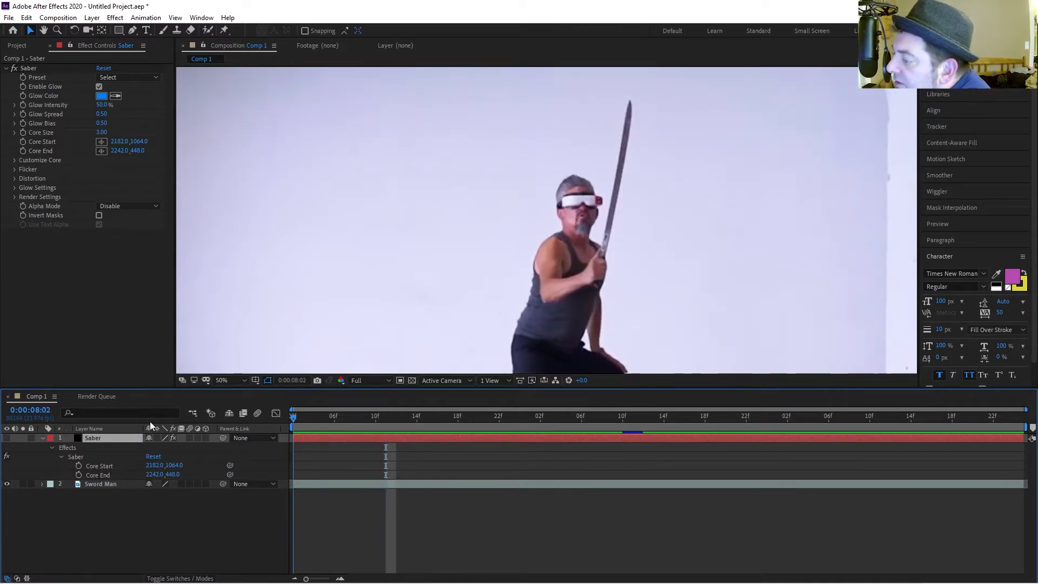
pyautogui.click(29, 68)
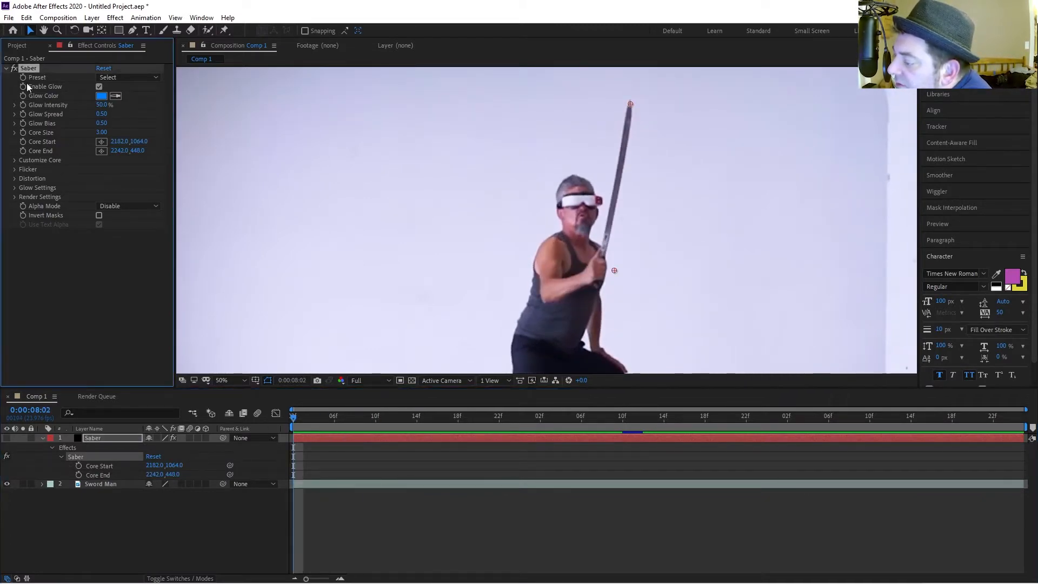
pyautogui.click(24, 141)
pyautogui.click(22, 150)
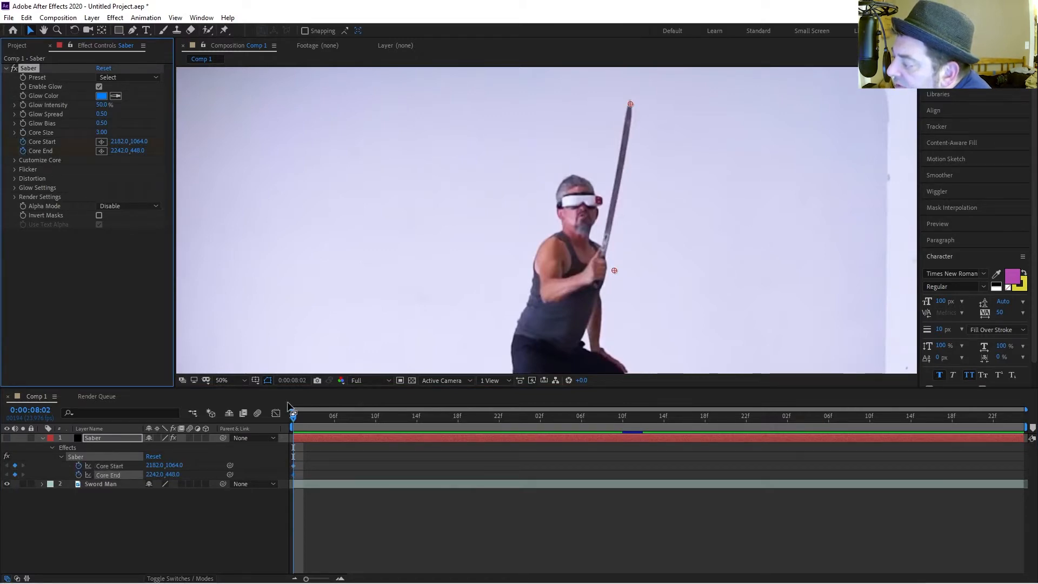
# At 0:00:08:05, realign Core End to the blade tip and Core Start to the hilt (2162,1040 and 2210,434).
pyautogui.press('pagedown')
pyautogui.press('pagedown')
pyautogui.press('pagedown')
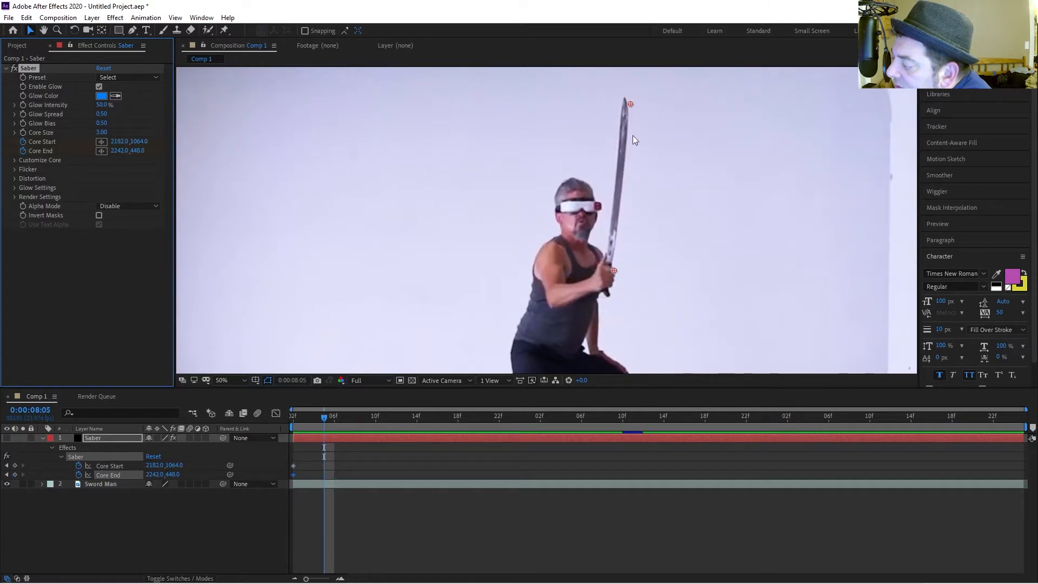
pyautogui.moveTo(629, 104); pyautogui.dragTo(624, 100)
pyautogui.moveTo(615, 272); pyautogui.dragTo(605, 264)
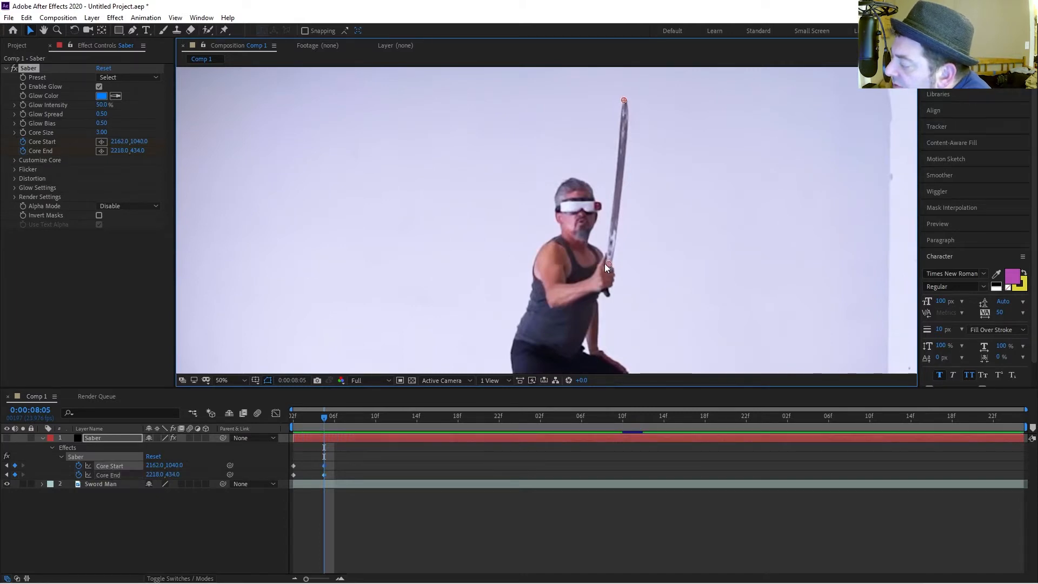
# At 0:00:08:08, move Core Start to 2176,1066 and Core End to 2242,442 to follow the sword.
pyautogui.press('pagedown')
pyautogui.press('pagedown')
pyautogui.press('pagedown')
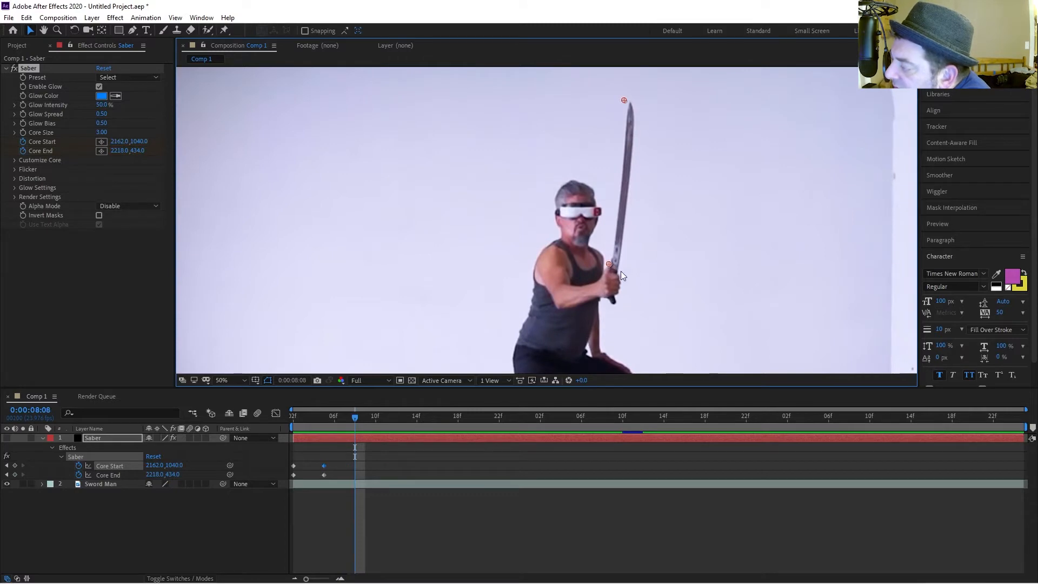
pyautogui.moveTo(610, 264); pyautogui.dragTo(612, 272)
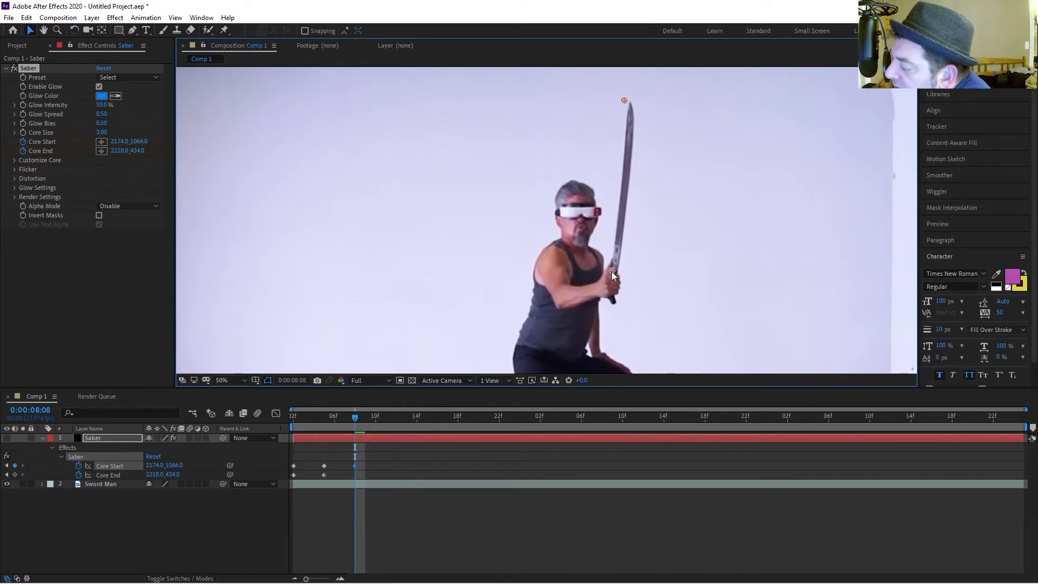
pyautogui.moveTo(623, 102); pyautogui.dragTo(628, 105)
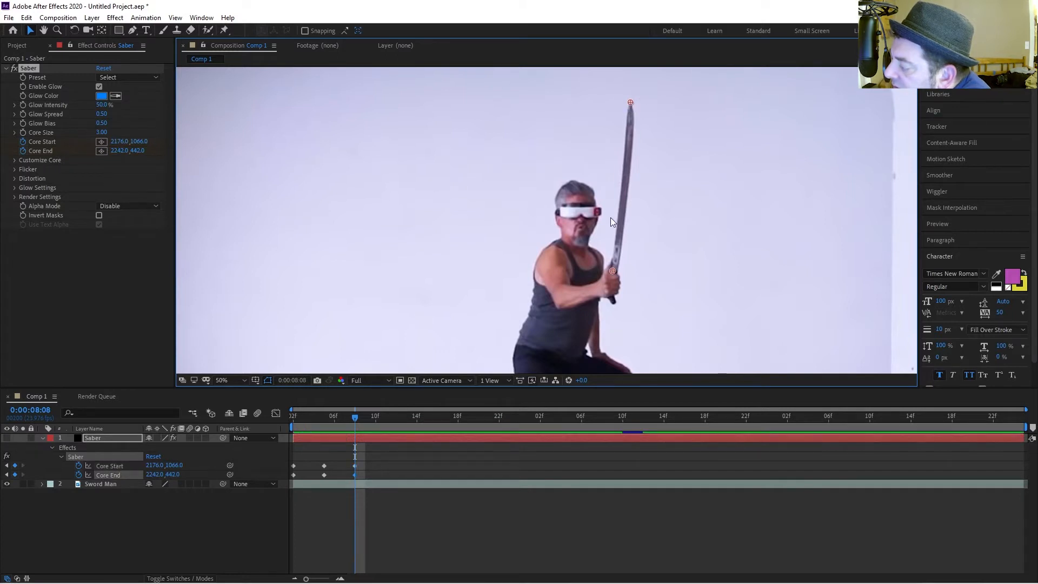
# At 0:00:08:11, move Core End to 2272,490 at the blade tip and realign Core Start with the hilt.
pyautogui.press('pagedown')
pyautogui.press('pagedown')
pyautogui.press('pagedown')
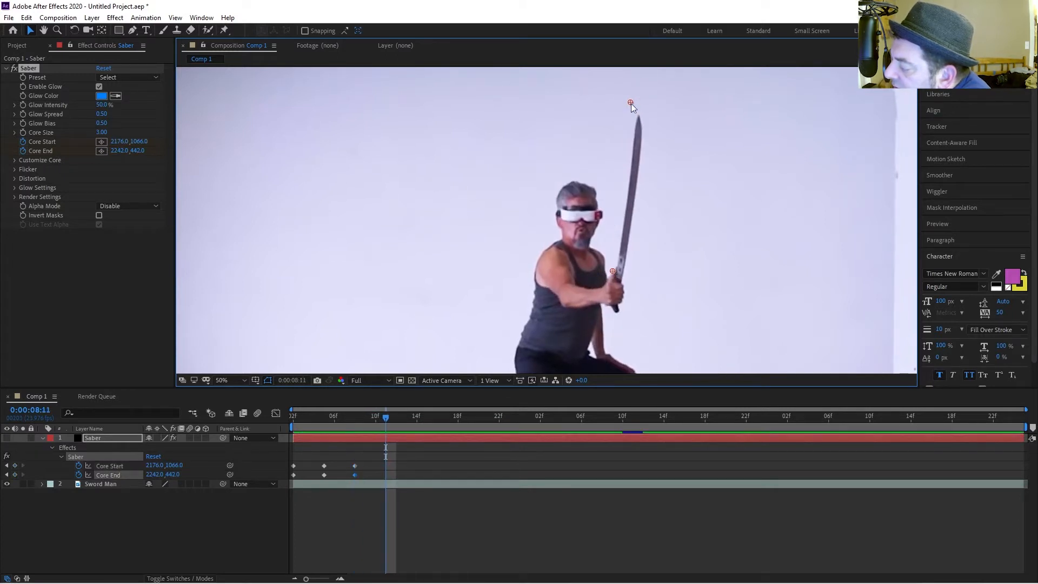
pyautogui.moveTo(630, 103); pyautogui.dragTo(638, 116)
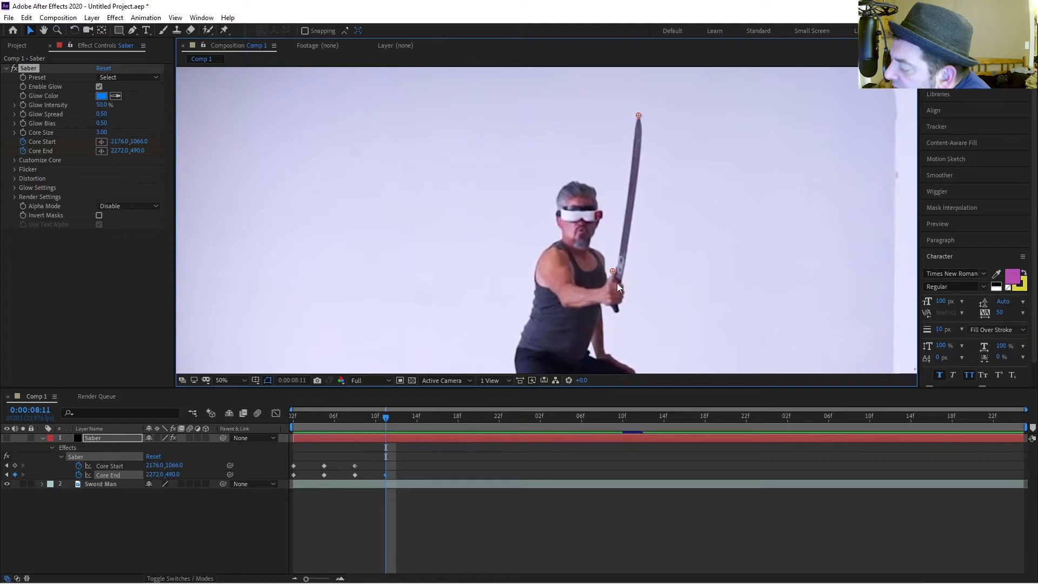
pyautogui.moveTo(615, 271); pyautogui.dragTo(622, 292)
# Keyframe Core End on the blade tip at 0:00:08:14 and 0:00:08:17, reaching 2336,730.
pyautogui.press('pagedown')
pyautogui.press('pagedown')
pyautogui.press('pagedown')
pyautogui.moveTo(639, 115); pyautogui.dragTo(647, 145)
pyautogui.press('pagedown')
pyautogui.press('pagedown')
pyautogui.press('pagedown')
pyautogui.moveTo(647, 145); pyautogui.dragTo(656, 180)
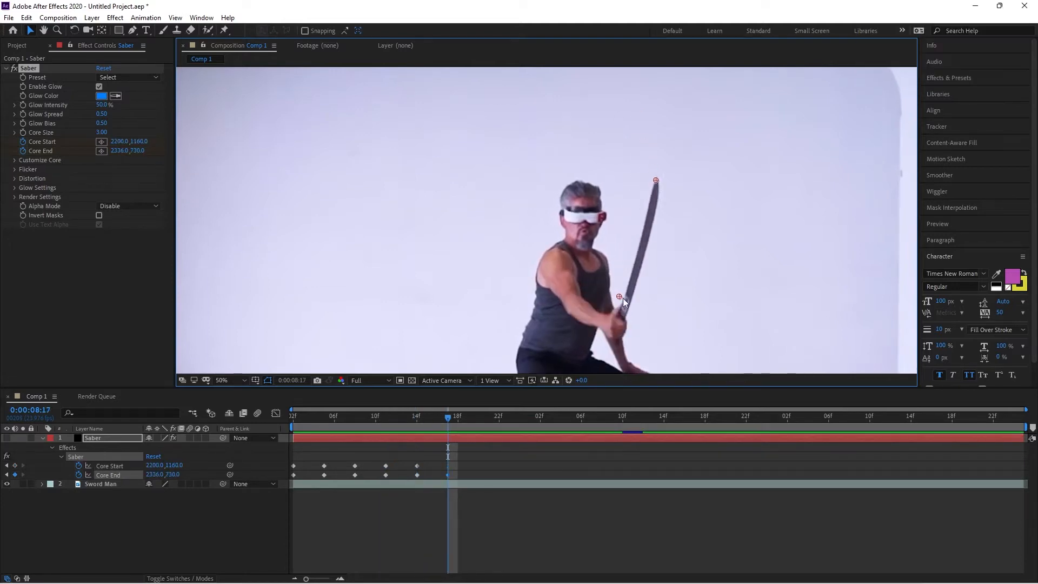
# Keyframe Core Start at 0:00:08:20 and Core End at 0:00:08:23 to 2206,1428 and 2508,1202 following the swing.
pyautogui.press('pagedown')
pyautogui.press('pagedown')
pyautogui.press('pagedown')
pyautogui.moveTo(623, 297); pyautogui.dragTo(621, 366)
pyautogui.press('pagedown')
pyautogui.press('pagedown')
pyautogui.press('pagedown')
pyautogui.moveTo(656, 180); pyautogui.dragTo(700, 299)
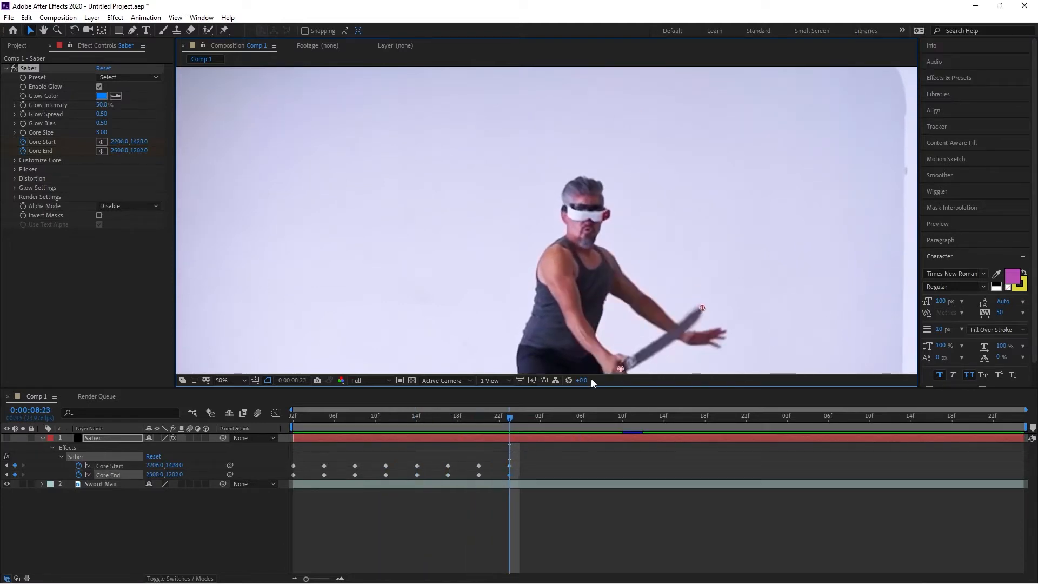
# At 0:00:09:02, realign Core End to 2588,1456 and Core Start to 2224,1514 along the lowered blade.
pyautogui.press('pagedown')
pyautogui.press('pagedown')
pyautogui.press('pagedown')
pyautogui.click(28, 68)
pyautogui.moveTo(724, 261); pyautogui.dragTo(747, 329)
pyautogui.moveTo(643, 324); pyautogui.dragTo(647, 335)
# Advance to 0:00:09:05 and realign Core End and Core Start with the blade.
pyautogui.press('pagedown')
pyautogui.press('pagedown')
pyautogui.press('pagedown')
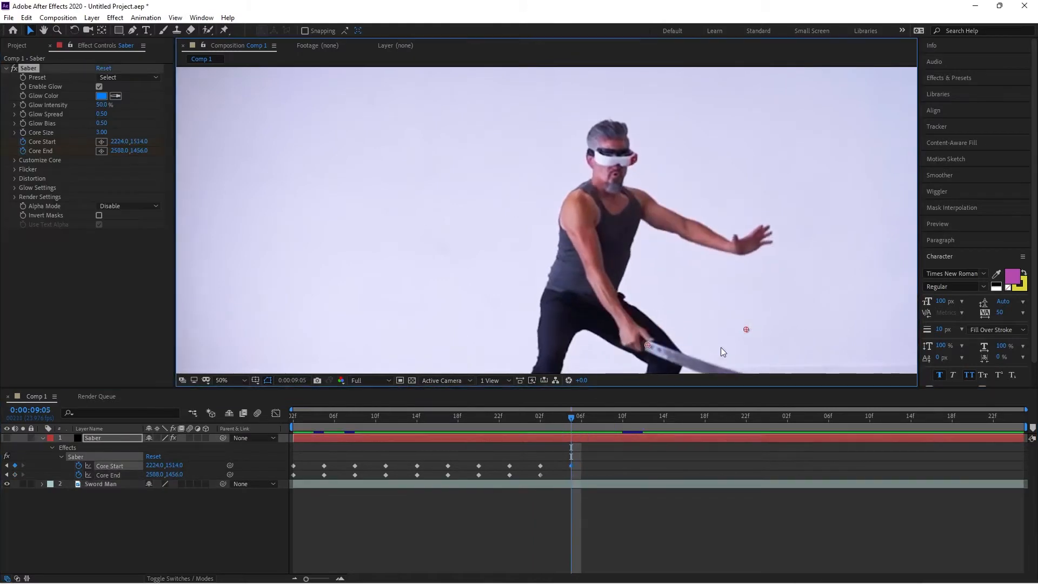
pyautogui.moveTo(721, 257); pyautogui.dragTo(726, 307)
pyautogui.moveTo(623, 264); pyautogui.dragTo(623, 274)
# Keyframe both core points at 0:00:09:08 and Core End at 0:00:09:11, following the swing.
pyautogui.press('pagedown')
pyautogui.press('pagedown')
pyautogui.press('pagedown')
pyautogui.moveTo(726, 307); pyautogui.dragTo(766, 353)
pyautogui.moveTo(623, 273); pyautogui.dragTo(623, 276)
pyautogui.press('pagedown')
pyautogui.press('pagedown')
pyautogui.press('pagedown')
pyautogui.moveTo(765, 352); pyautogui.dragTo(774, 345)
# At 0:00:09:14, move Core Start to 2292,1406 and Core End to 2768,1656 along the blade.
pyautogui.press('pagedown')
pyautogui.press('pagedown')
pyautogui.press('pagedown')
pyautogui.moveTo(627, 269); pyautogui.dragTo(635, 231)
pyautogui.moveTo(773, 345); pyautogui.dragTo(768, 299)
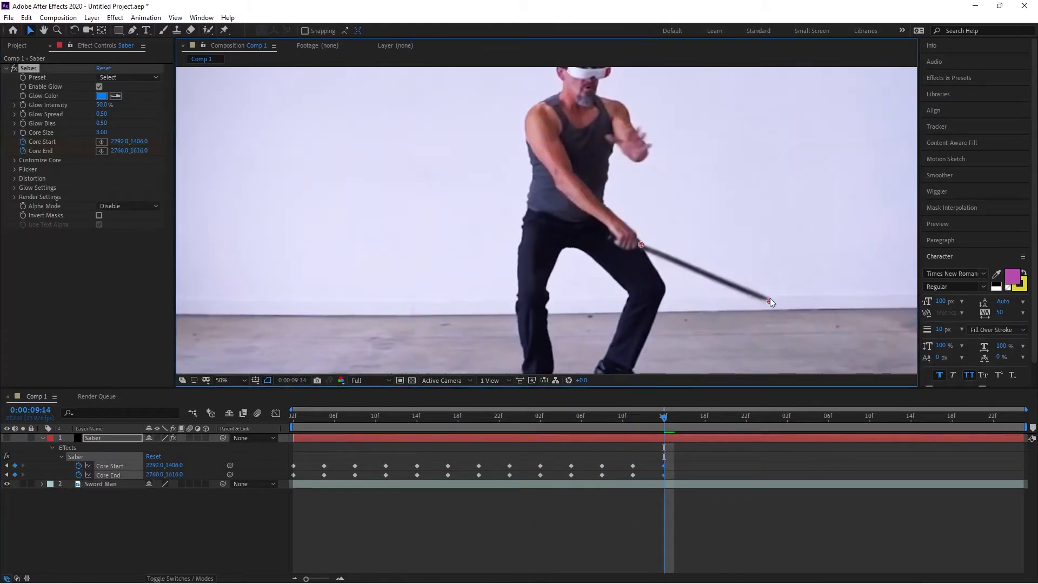
# Keyframe both core points at 0:00:09:17 and Core Start at 0:00:09:20, following the blade.
pyautogui.press('pagedown')
pyautogui.press('pagedown')
pyautogui.press('pagedown')
pyautogui.moveTo(635, 231); pyautogui.dragTo(644, 211)
pyautogui.moveTo(768, 300); pyautogui.dragTo(752, 241)
pyautogui.press('pagedown')
pyautogui.press('pagedown')
pyautogui.press('pagedown')
pyautogui.moveTo(644, 210); pyautogui.dragTo(640, 174)
pyautogui.click(749, 237)
pyautogui.click(28, 69)
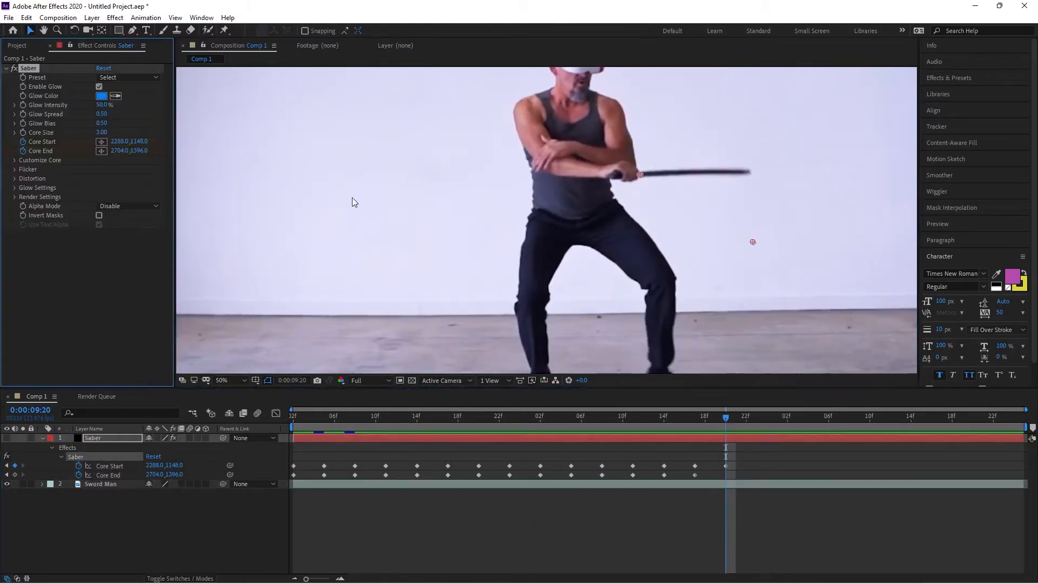
# Move Core End at 0:00:09:20, then keyframe both core points along the blade at 0:00:09:23.
pyautogui.moveTo(753, 242); pyautogui.dragTo(749, 172)
pyautogui.press('pagedown')
pyautogui.press('pagedown')
pyautogui.press('pagedown')
pyautogui.moveTo(641, 174); pyautogui.dragTo(635, 159)
pyautogui.moveTo(748, 171); pyautogui.dragTo(744, 108)
# Keyframe Core Start and Core End along the blade at 0:00:10:02.
pyautogui.press('pagedown')
pyautogui.press('pagedown')
pyautogui.press('pagedown')
pyautogui.moveTo(636, 159); pyautogui.dragTo(618, 165)
pyautogui.moveTo(674, 124); pyautogui.dragTo(665, 169)
pyautogui.click(28, 68)
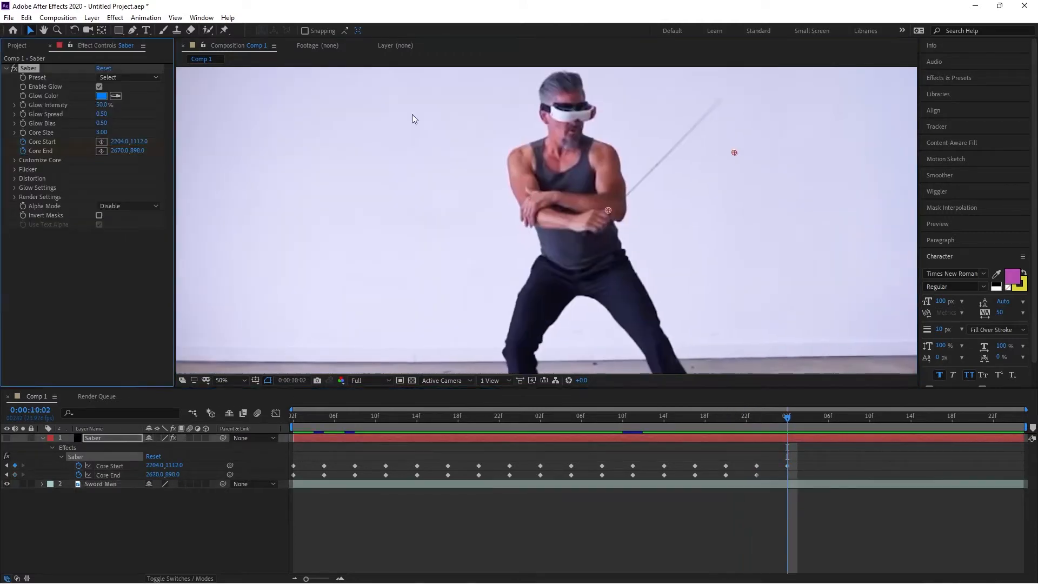
pyautogui.moveTo(735, 153); pyautogui.dragTo(717, 99)
# Keyframe both core points at 0:00:10:05 and 0:00:10:08, reaching 2104,1204 and 2494,734.
pyautogui.press('pagedown')
pyautogui.press('pagedown')
pyautogui.press('pagedown')
pyautogui.click(28, 68)
pyautogui.moveTo(609, 211); pyautogui.dragTo(595, 220)
pyautogui.moveTo(717, 99); pyautogui.dragTo(711, 79)
pyautogui.press('pagedown')
pyautogui.press('pagedown')
pyautogui.press('pagedown')
pyautogui.moveTo(595, 220); pyautogui.dragTo(575, 235)
pyautogui.moveTo(712, 80); pyautogui.dragTo(687, 109)
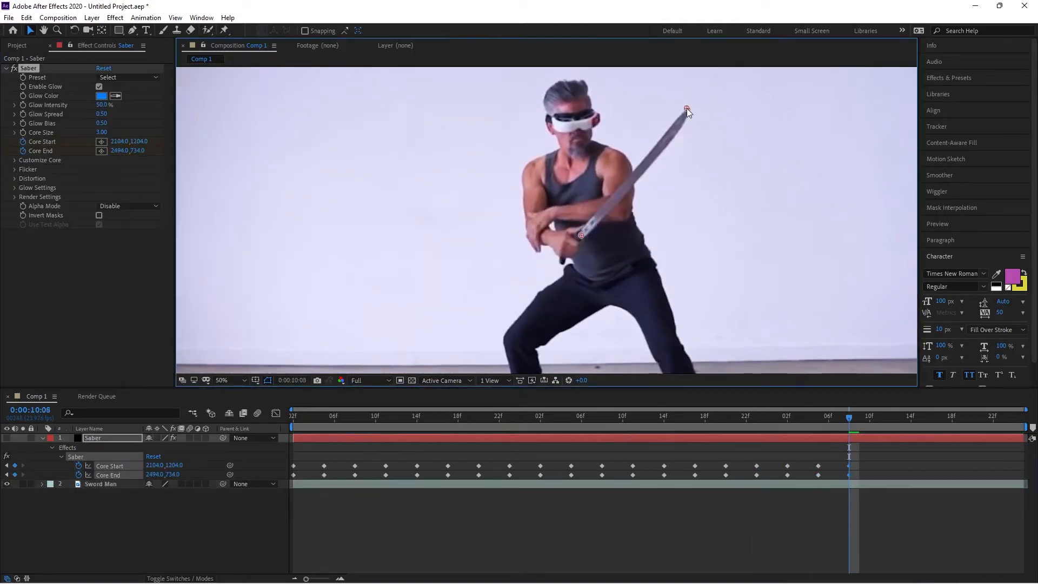
# Keyframe Core Start at 0:00:10:11 and Core End at 0:00:10:14, following the blade.
pyautogui.press('pagedown')
pyautogui.press('pagedown')
pyautogui.press('pagedown')
pyautogui.moveTo(575, 235); pyautogui.dragTo(571, 248)
pyautogui.press('pagedown')
pyautogui.press('pagedown')
pyautogui.press('pagedown')
pyautogui.moveTo(687, 109); pyautogui.dragTo(564, 255)
pyautogui.press('pagedown')
pyautogui.press('pagedown')
pyautogui.press('pagedown')
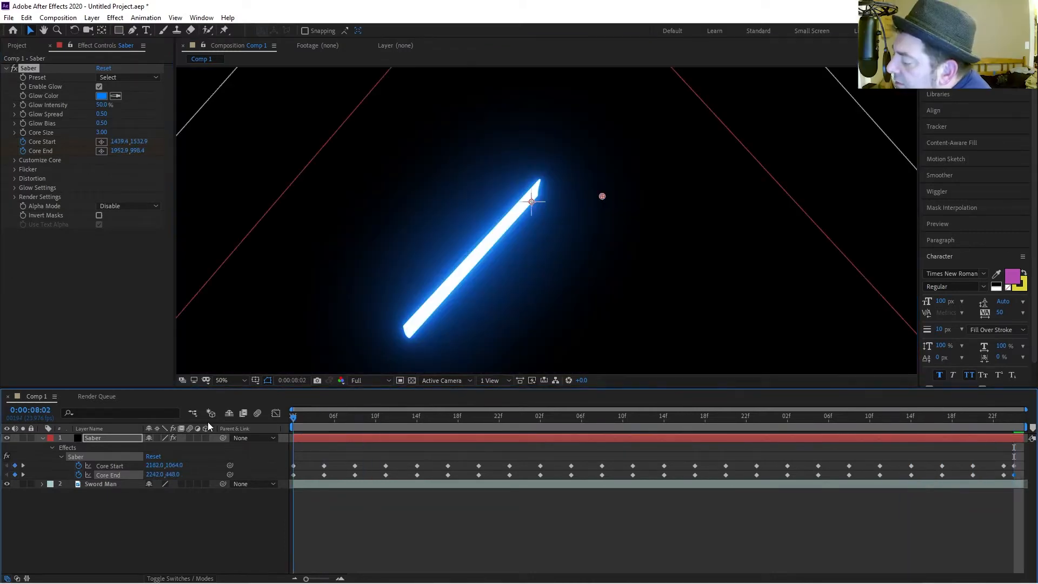
# Scrub and play back the composition to preview the saber animation.
pyautogui.moveTo(443, 420); pyautogui.dragTo(129, 432)
pyautogui.moveTo(323, 418); pyautogui.dragTo(238, 424)
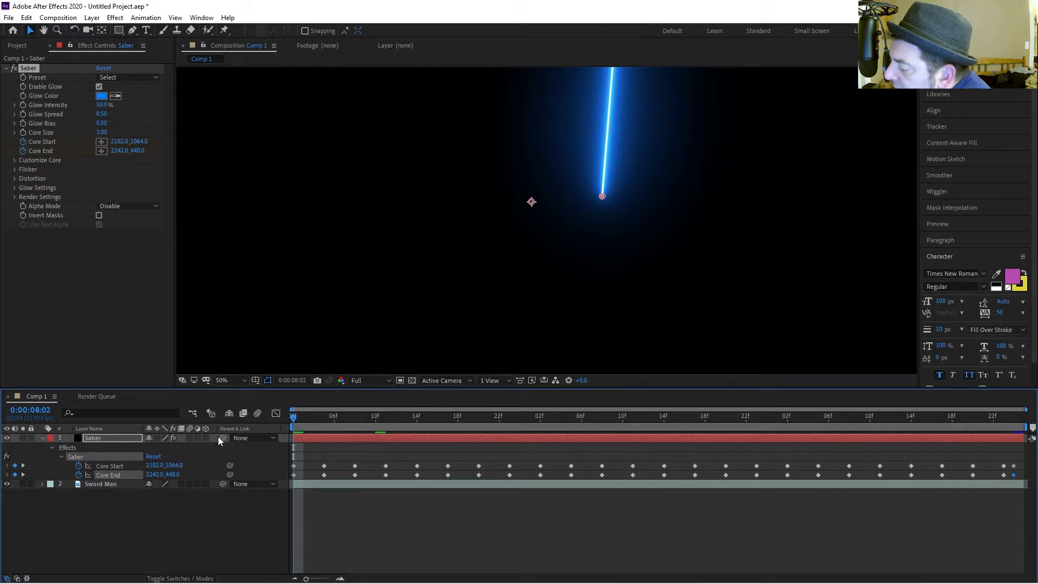
pyautogui.rightClick(236, 430)
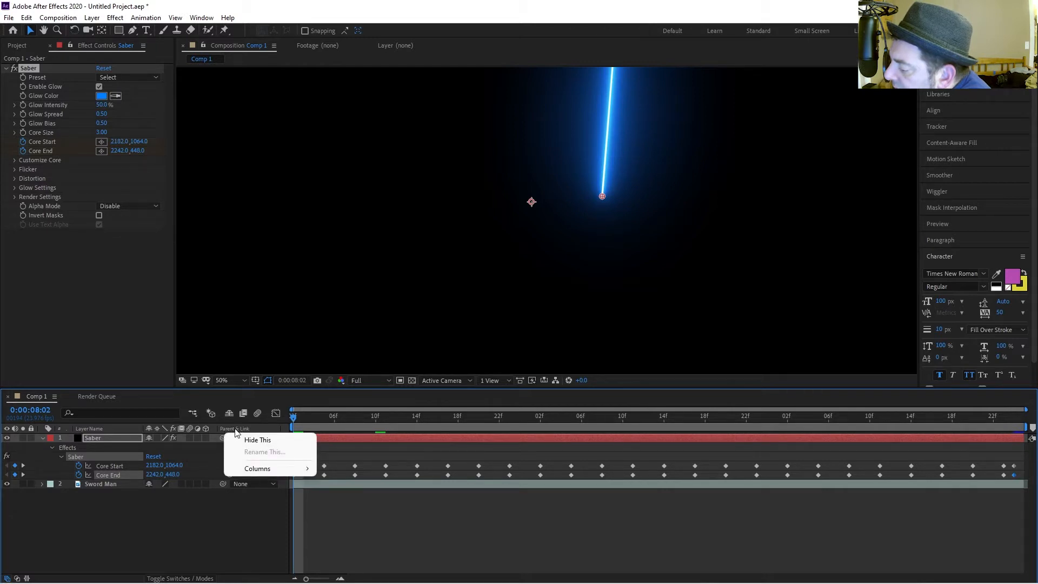
pyautogui.click(326, 505)
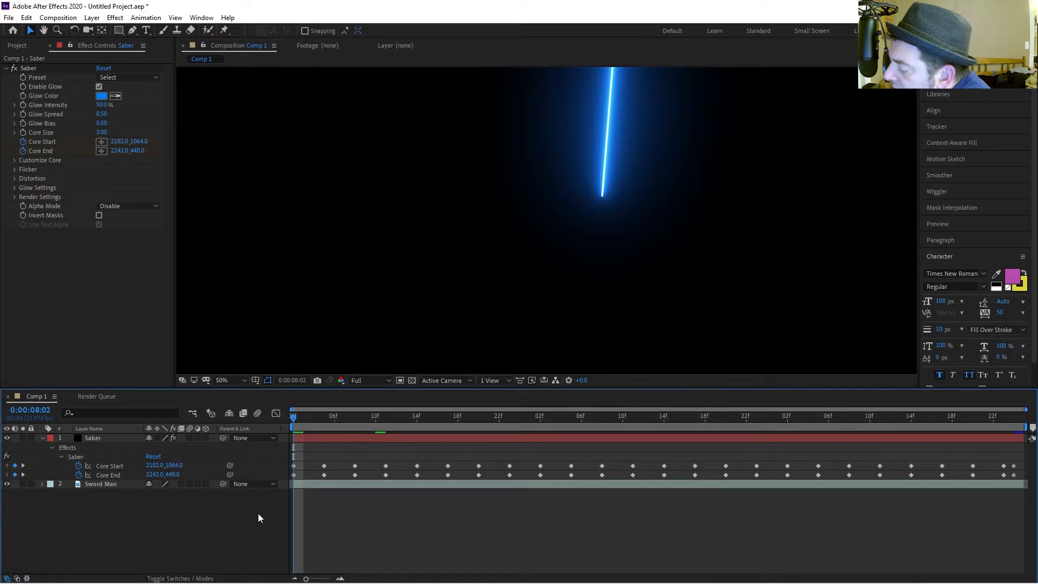
pyautogui.press('space')
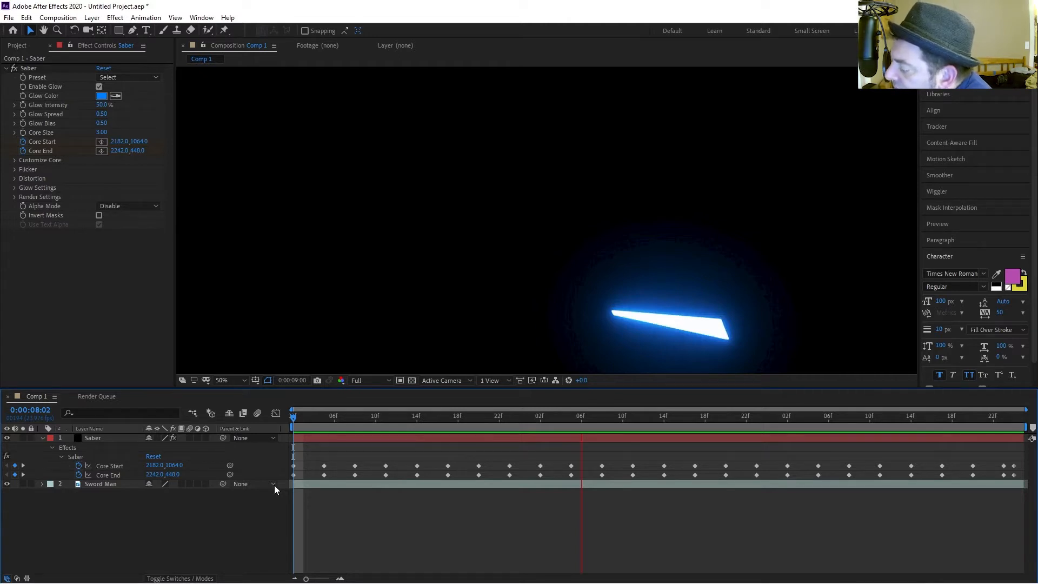
pyautogui.click(328, 417)
pyautogui.moveTo(325, 419); pyautogui.dragTo(260, 415)
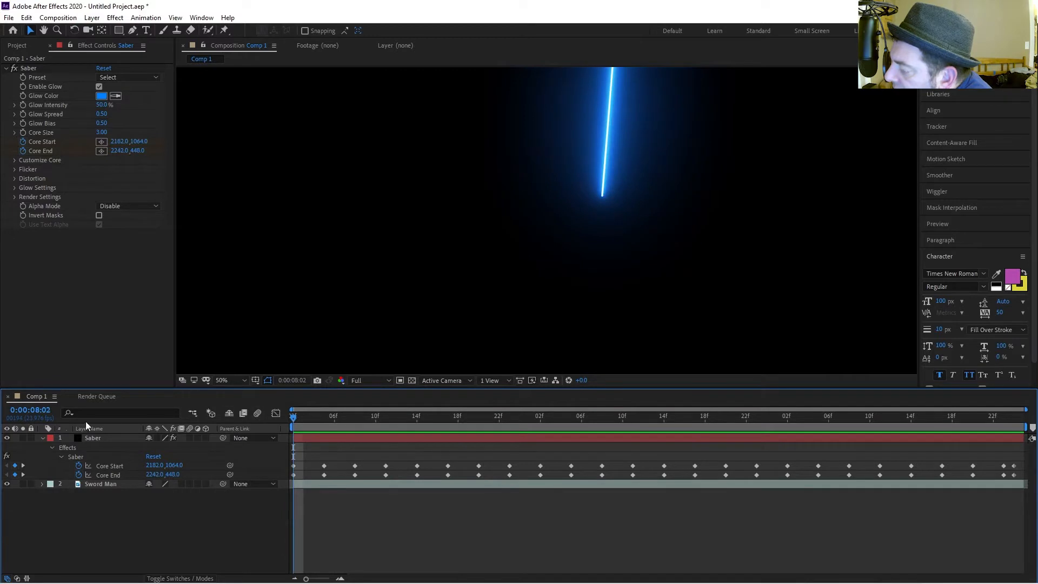
# Set the Saber effect's Composite Settings under Render Settings to Transparent.
pyautogui.click(44, 439)
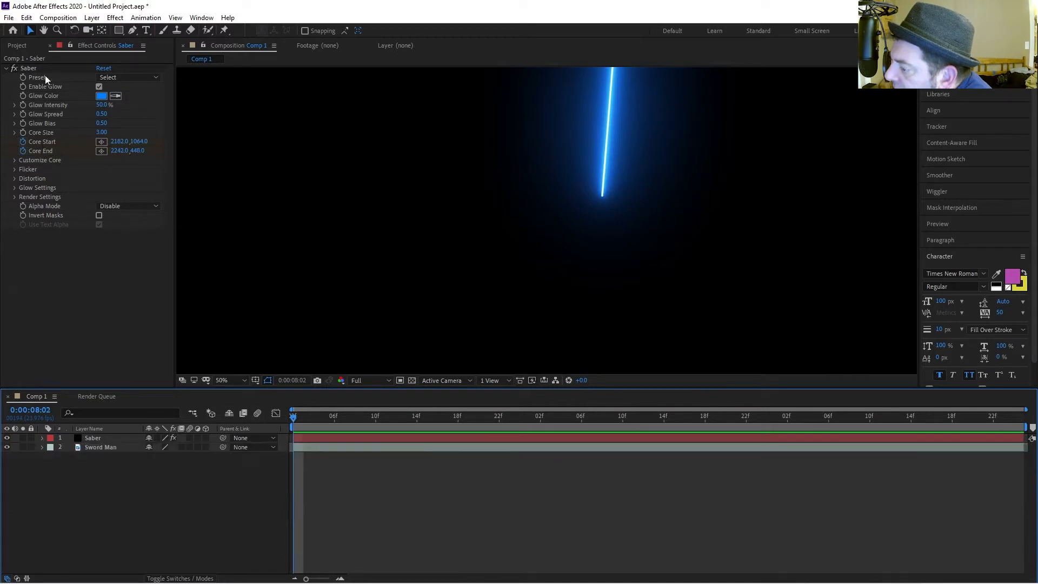
pyautogui.click(29, 68)
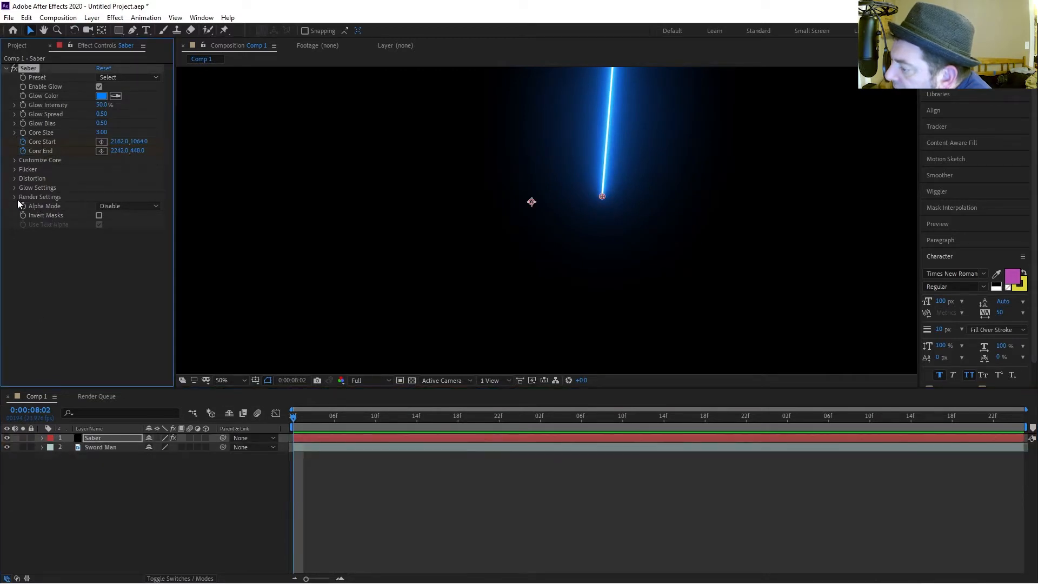
pyautogui.click(147, 208)
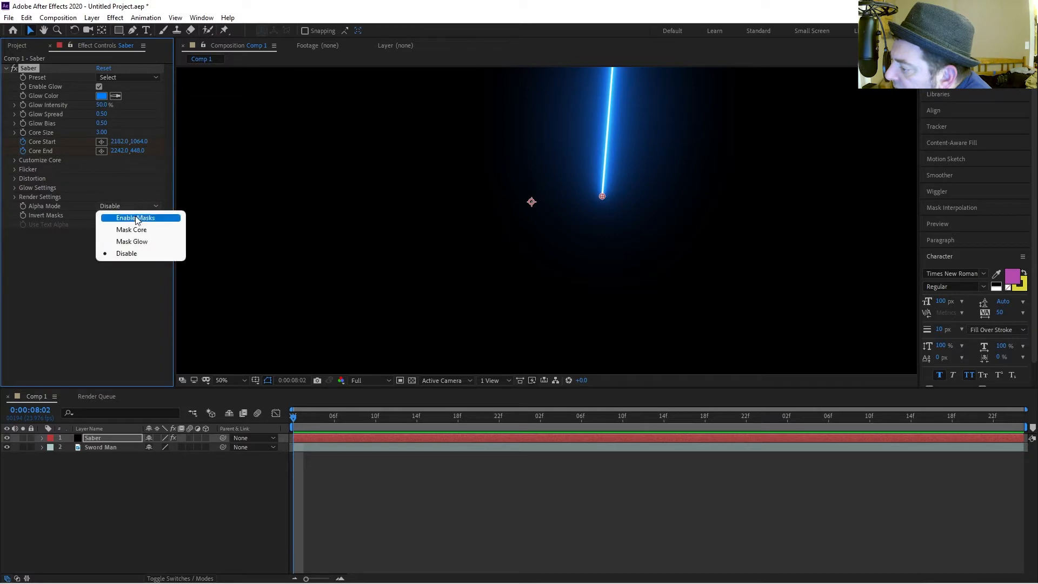
pyautogui.click(14, 197)
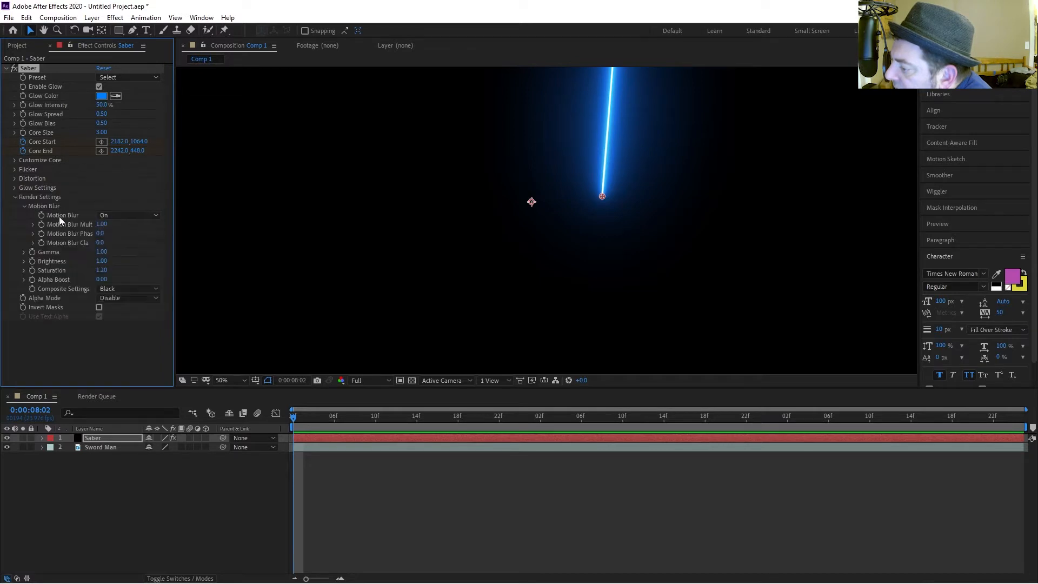
pyautogui.click(116, 291)
pyautogui.click(118, 302)
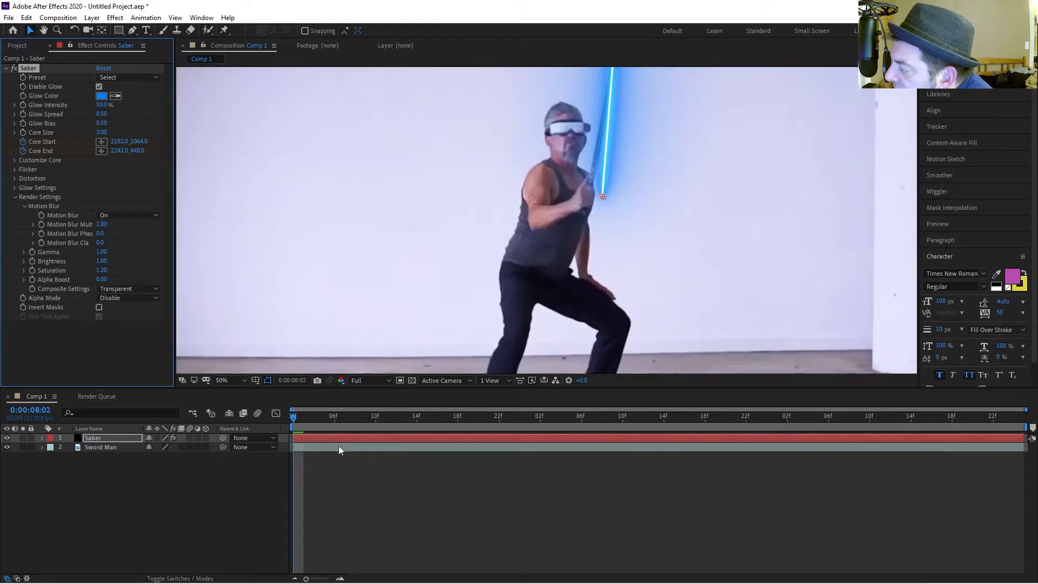
# At 0:00:08:02, realign Core Start to 2130.9,1011.1 and Core End to 2250.1,440.1 along the blade.
pyautogui.moveTo(296, 419)
pyautogui.mouseDown()
pyautogui.moveTo(303, 420)
pyautogui.moveTo(294, 421)
pyautogui.mouseUp()
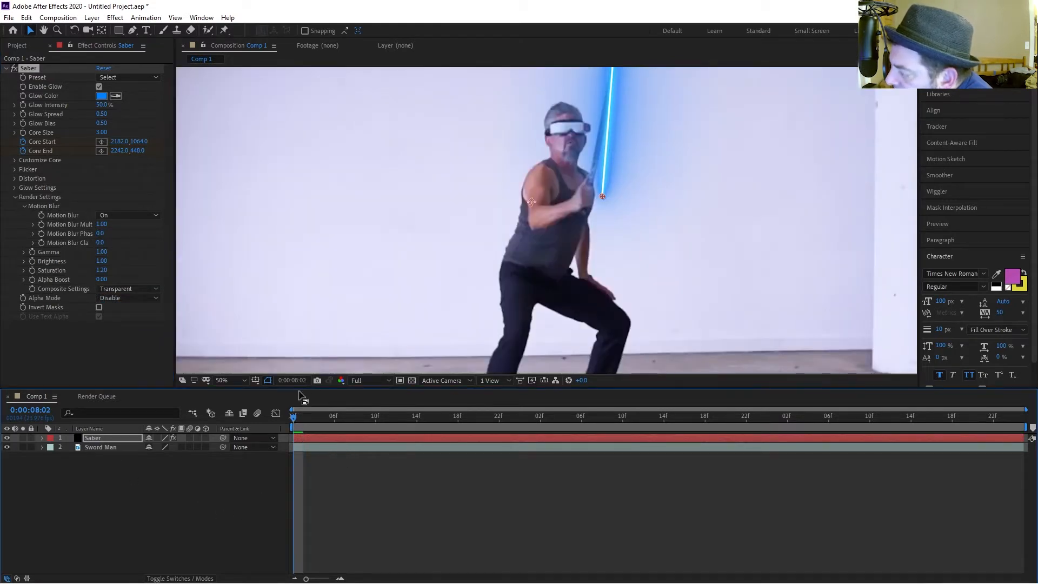
pyautogui.press('u')
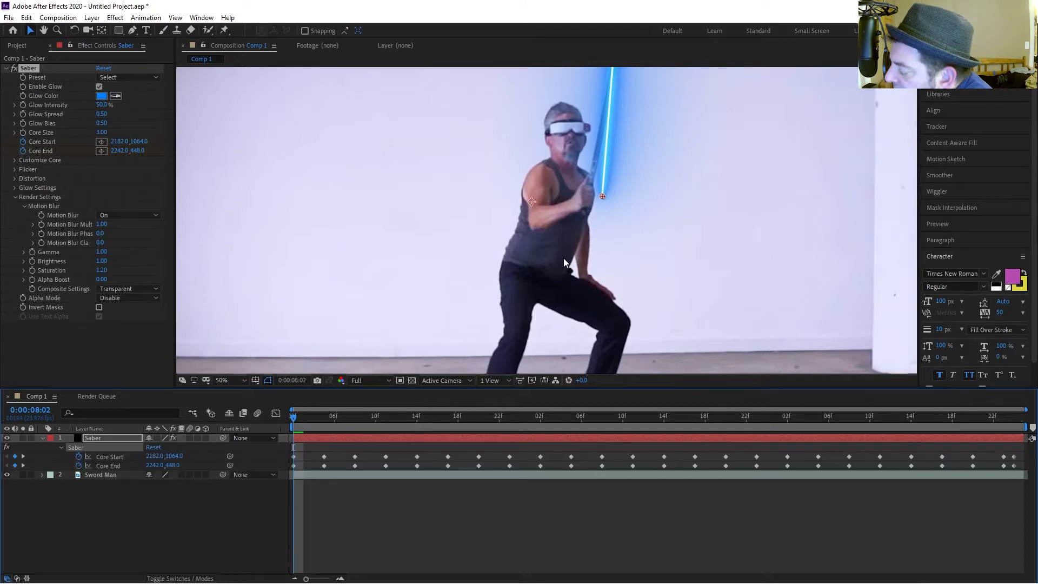
pyautogui.scroll(-2, 750, 173)
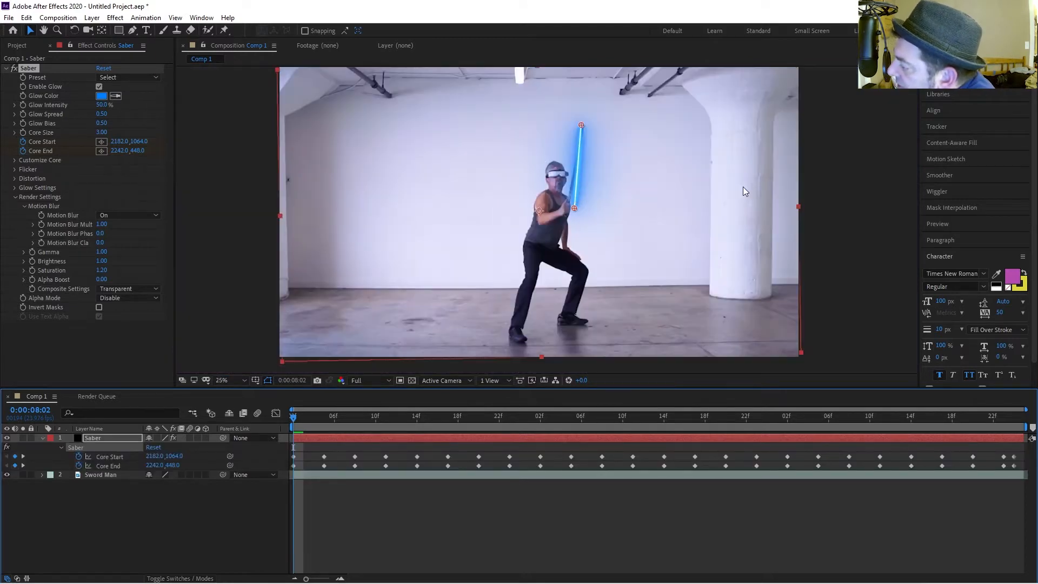
pyautogui.moveTo(573, 206); pyautogui.dragTo(566, 201)
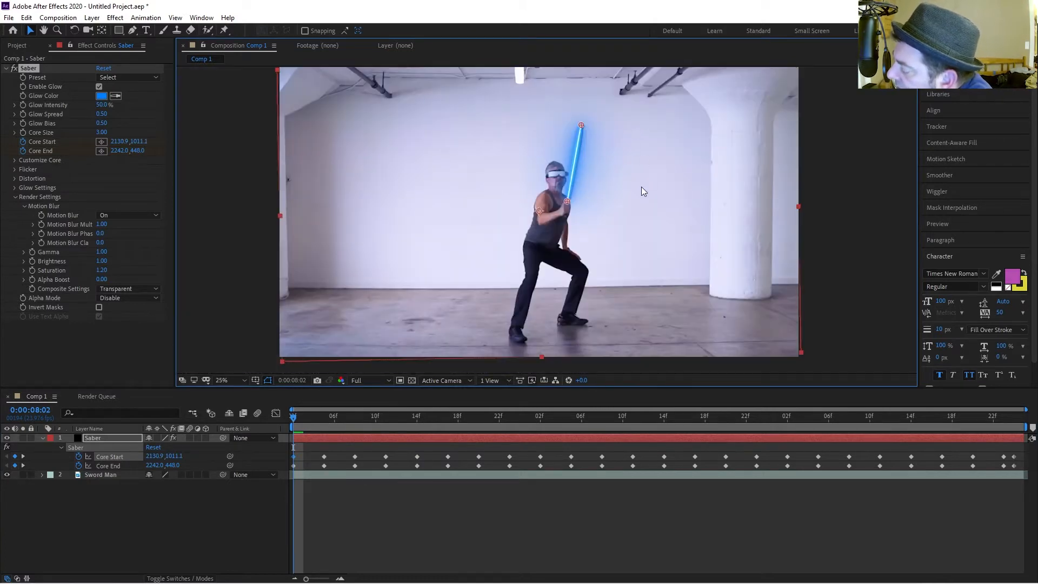
pyautogui.moveTo(626, 172); pyautogui.dragTo(633, 199)
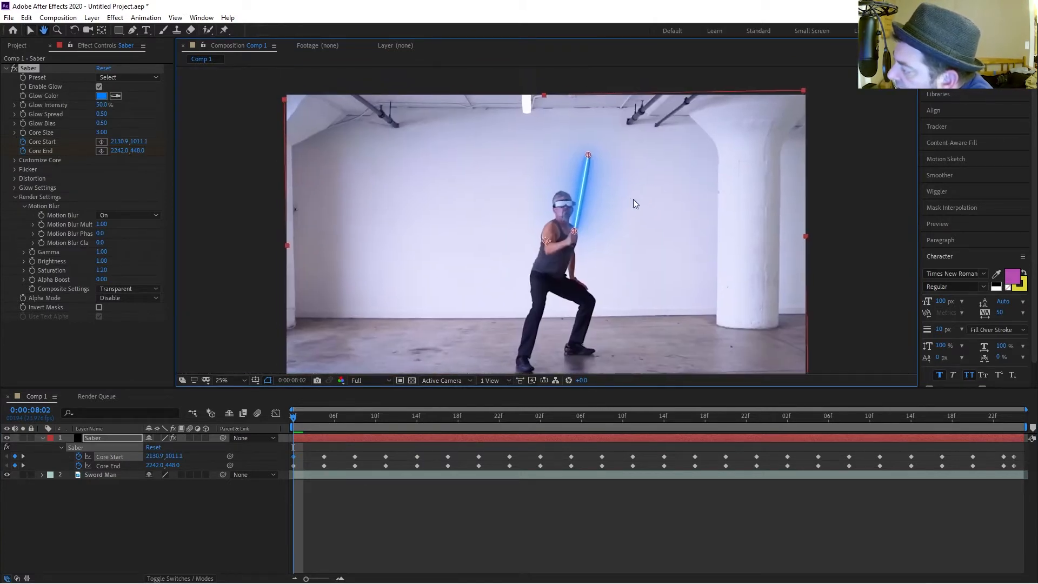
pyautogui.scroll(2, 634, 199)
pyautogui.moveTo(629, 88); pyautogui.dragTo(633, 86)
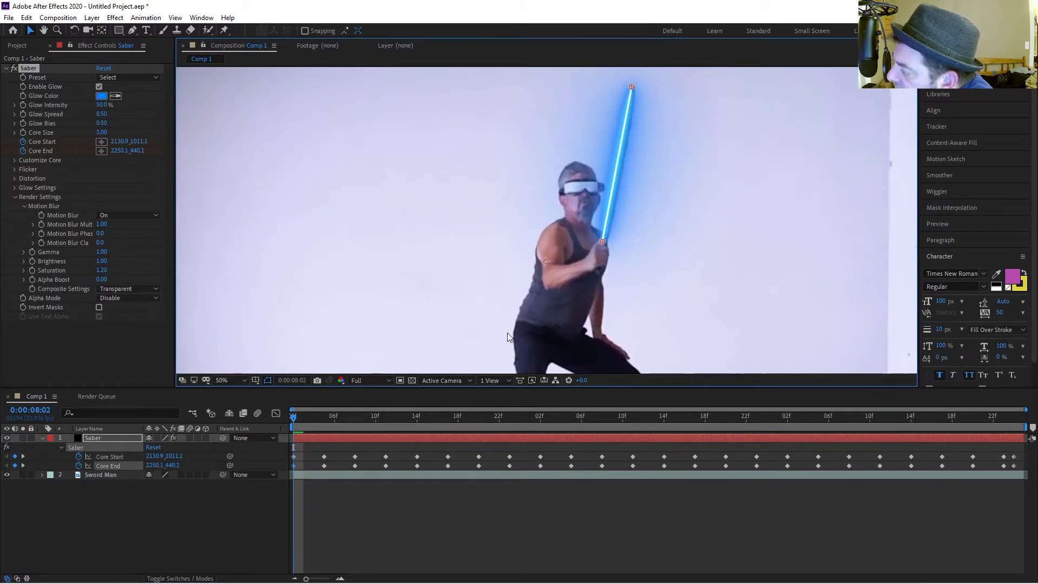
# Step forward and back through the keyframes to check the saber against the blade.
pyautogui.press('k')
pyautogui.press('k')
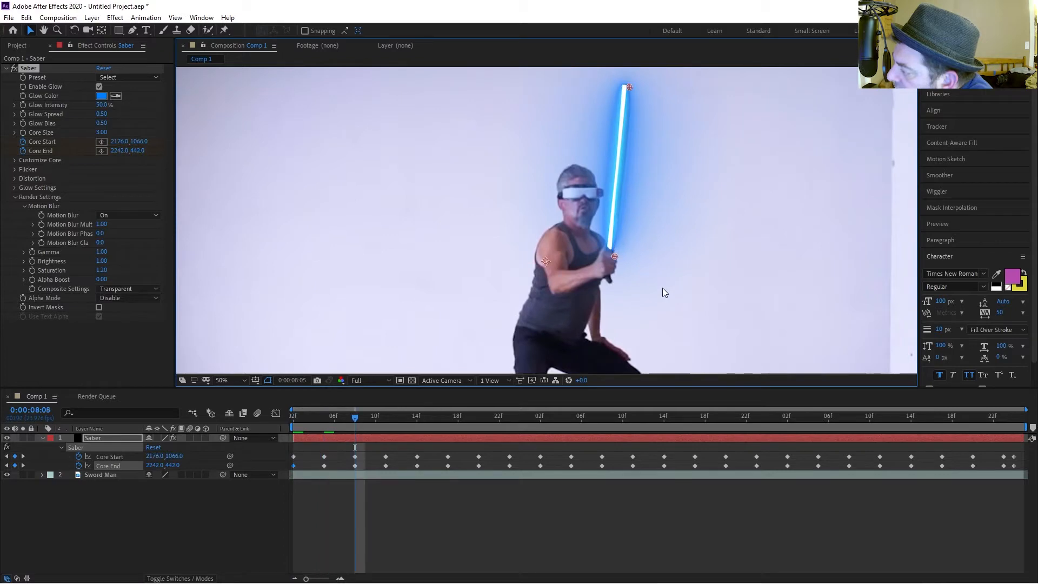
pyautogui.press('k')
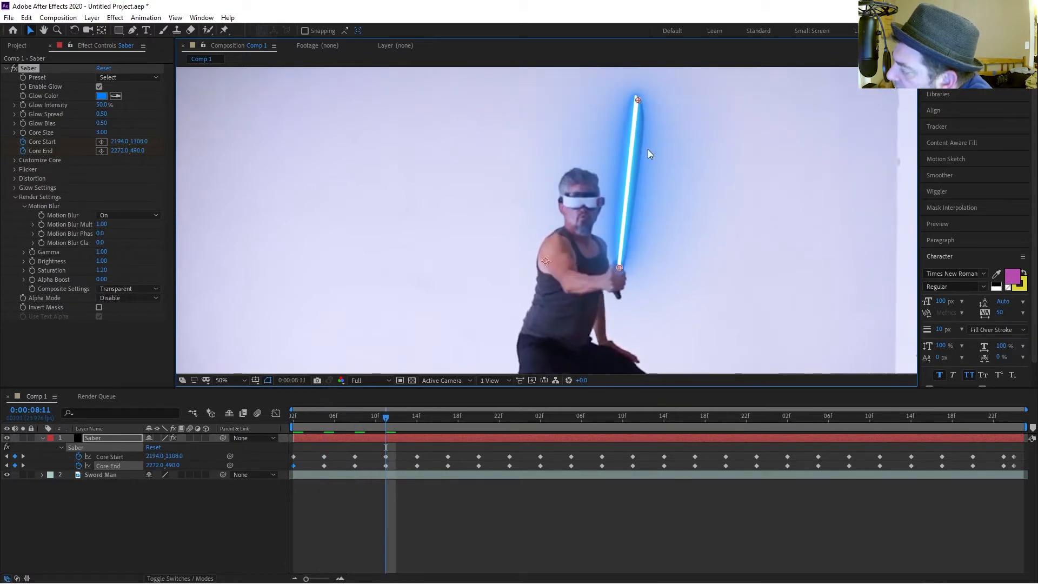
pyautogui.press('k')
pyautogui.press('k')
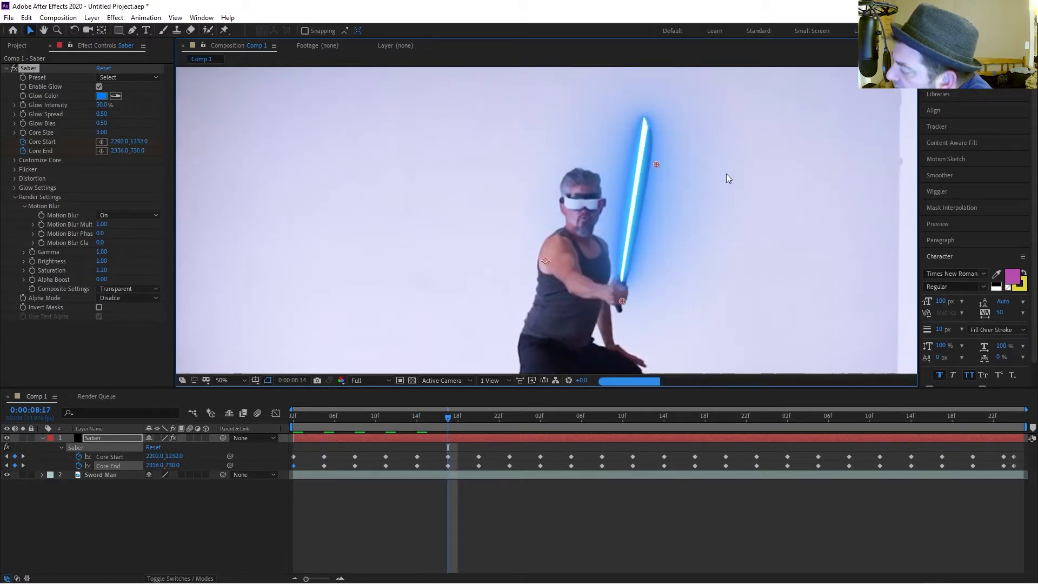
pyautogui.press('k')
pyautogui.press('k')
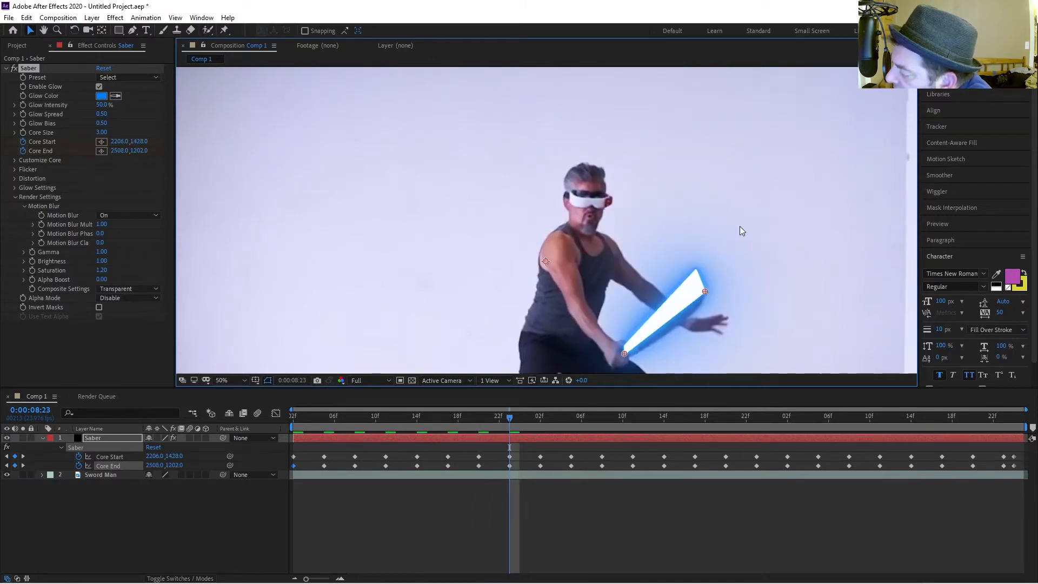
pyautogui.scroll(-3, 740, 226)
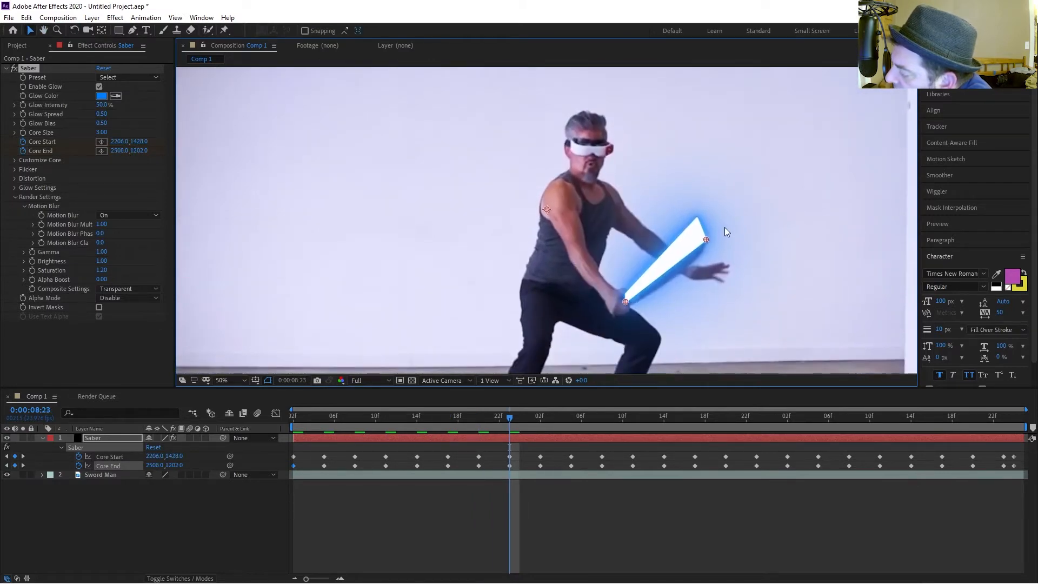
pyautogui.press('j')
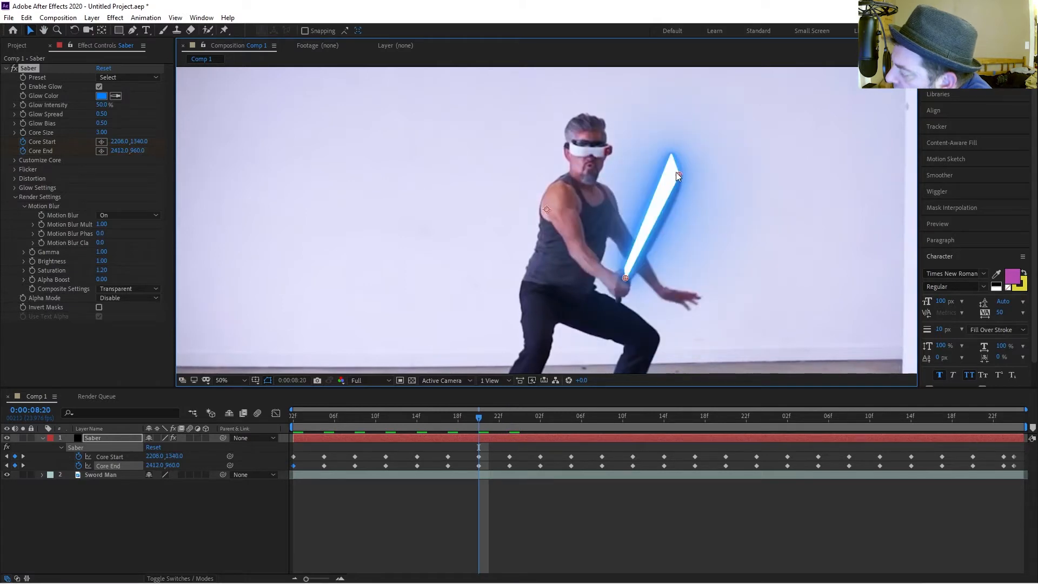
pyautogui.press('j')
pyautogui.press('j')
pyautogui.press('j')
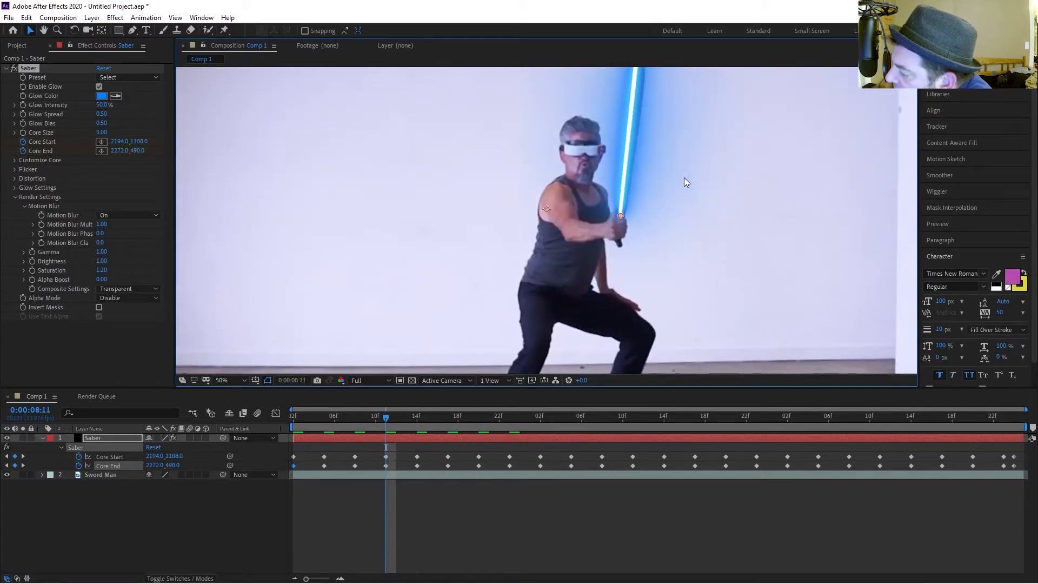
pyautogui.press('k')
pyautogui.press('j')
pyautogui.press('j')
pyautogui.press('j')
pyautogui.press('j')
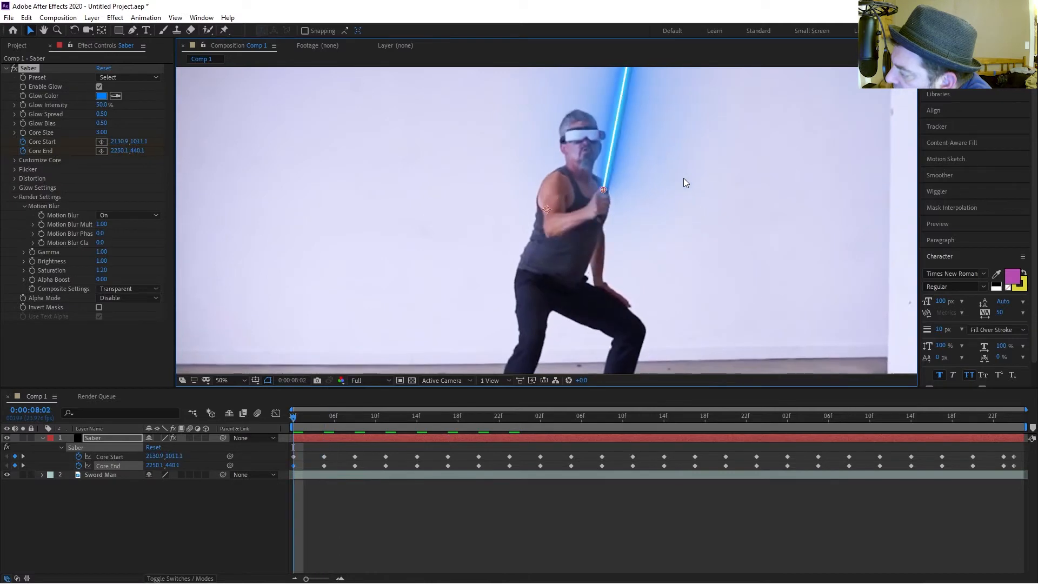
# At 0:00:08:08, move Core End to 2261.9,456.3 on the blade tip.
pyautogui.scroll(-2, 694, 179)
pyautogui.scroll(2, 694, 179)
pyautogui.press('k')
pyautogui.scroll(1, 692, 177)
pyautogui.scroll(-2, 694, 172)
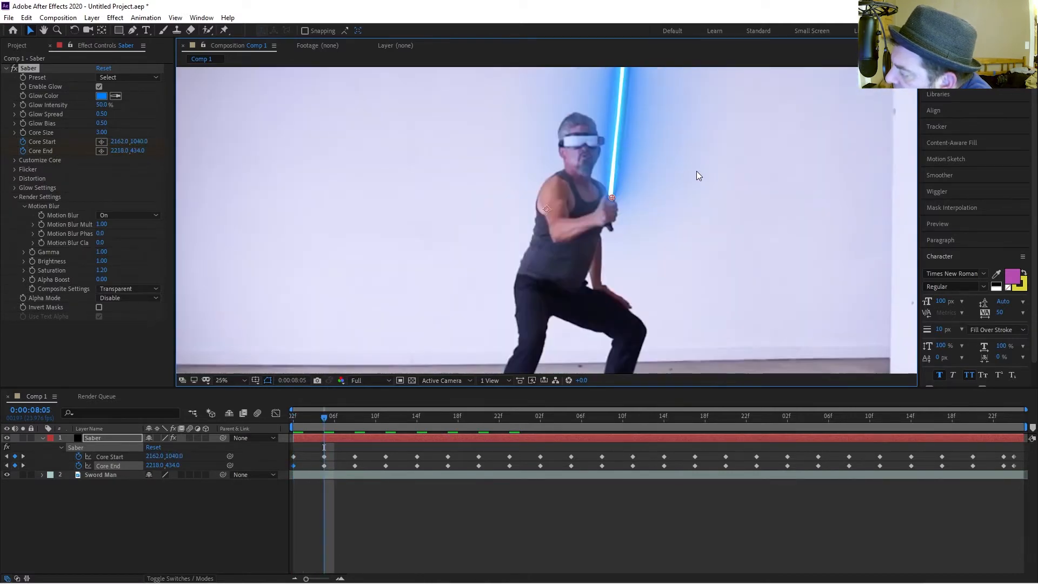
pyautogui.press('k')
pyautogui.scroll(1, 639, 141)
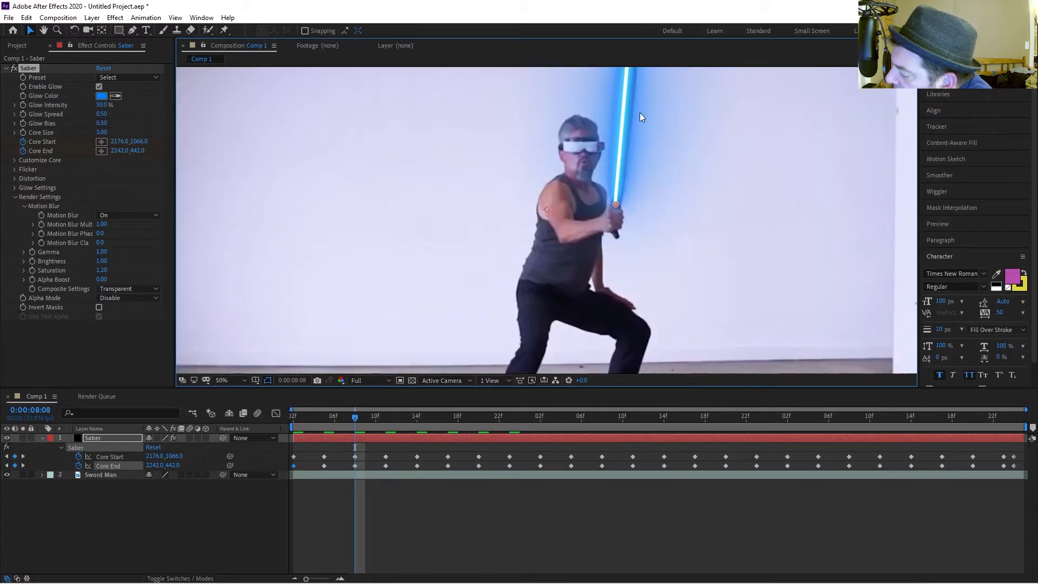
pyautogui.scroll(-1, 649, 122)
pyautogui.scroll(2, 653, 128)
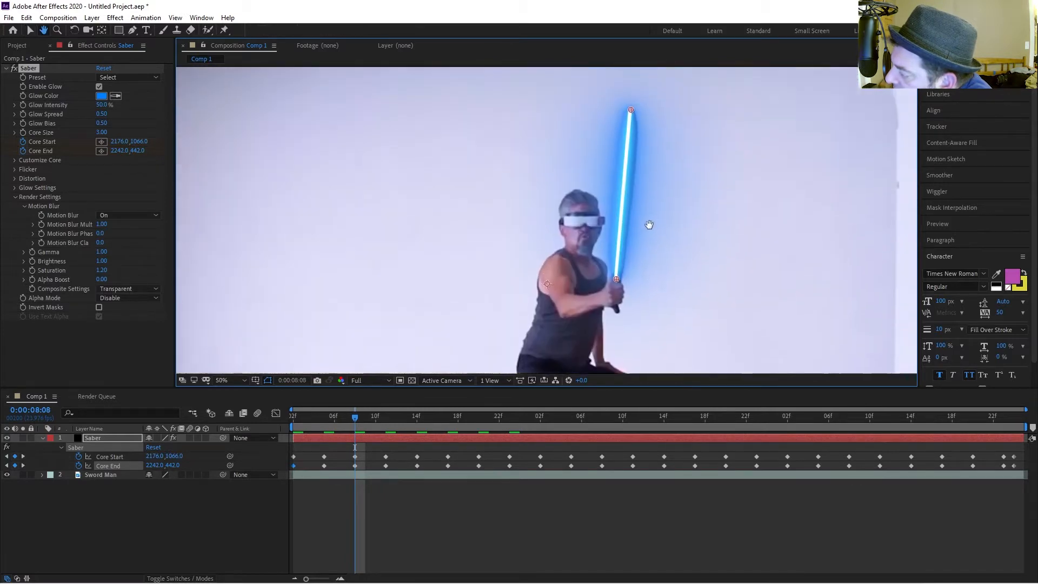
pyautogui.moveTo(632, 142); pyautogui.dragTo(634, 144)
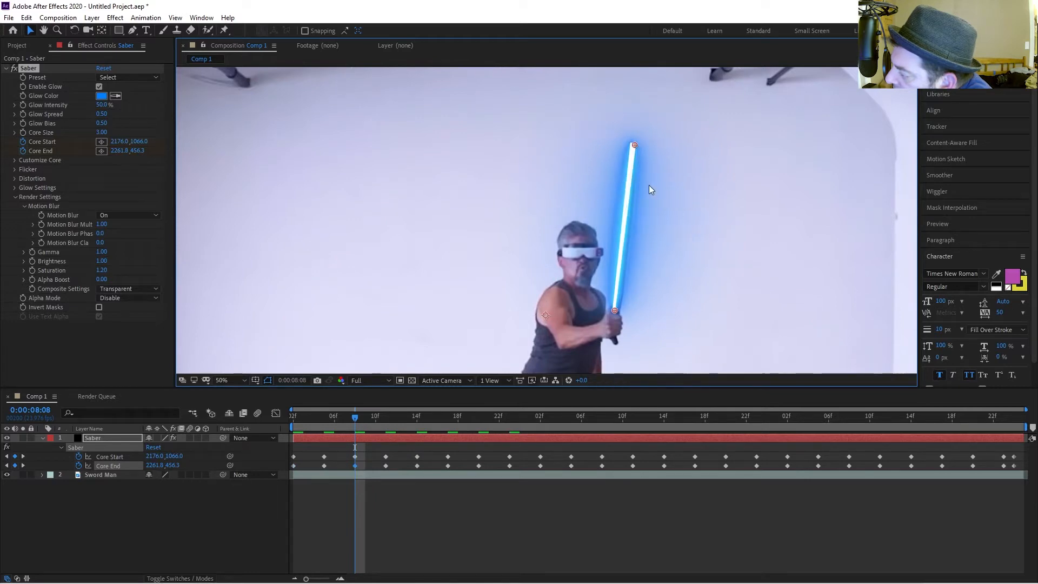
pyautogui.press('k')
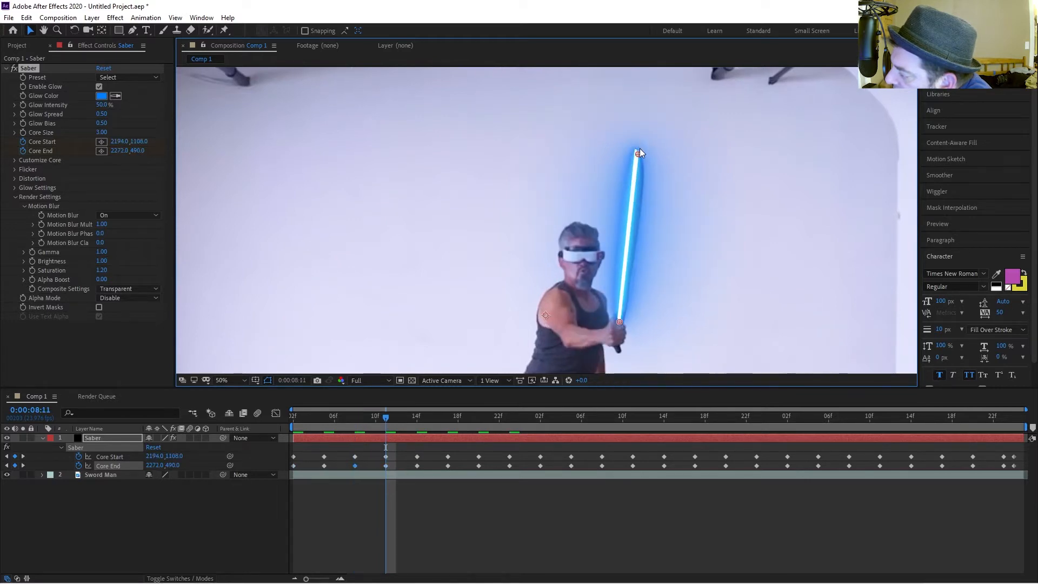
# At 0:00:08:11, move the Saber's Core End point onto the blade tip.
pyautogui.moveTo(643, 156); pyautogui.dragTo(654, 183)
pyautogui.press('k')
pyautogui.press('k')
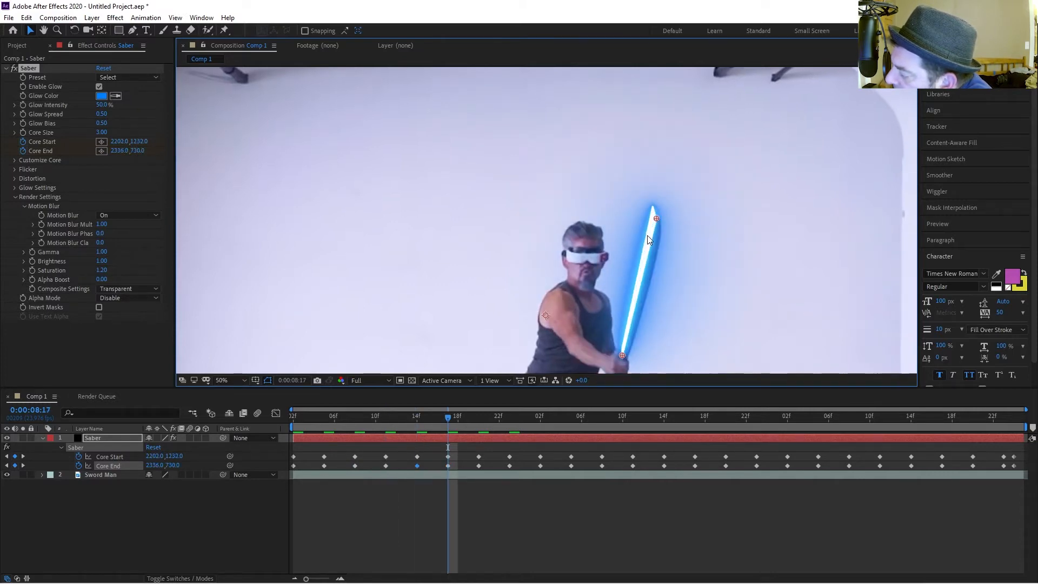
# At 0:00:08:17, move Core End to 2343.9,744.1 on the blade tip.
pyautogui.moveTo(661, 224); pyautogui.dragTo(663, 229)
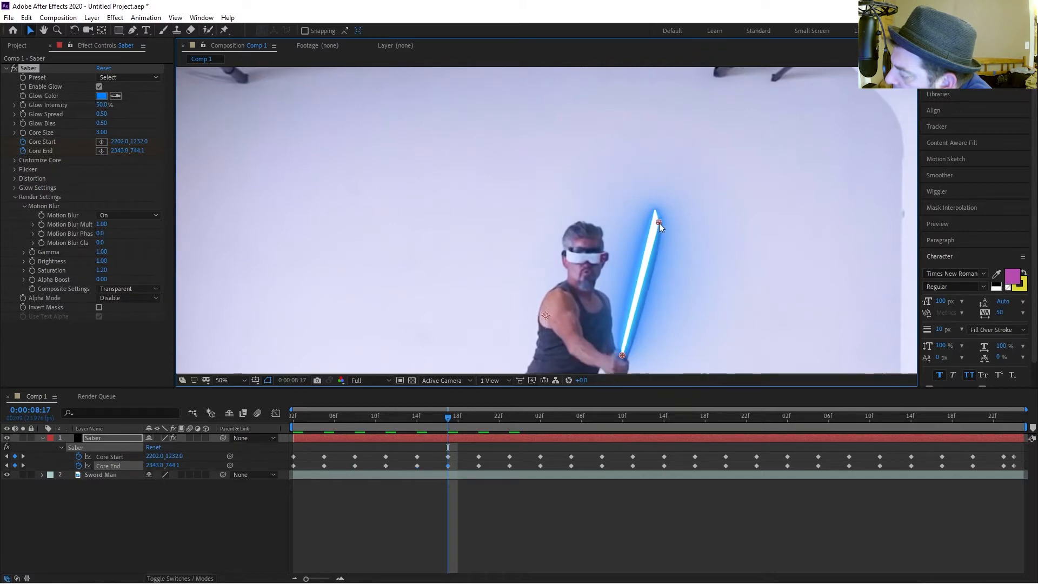
pyautogui.press('k')
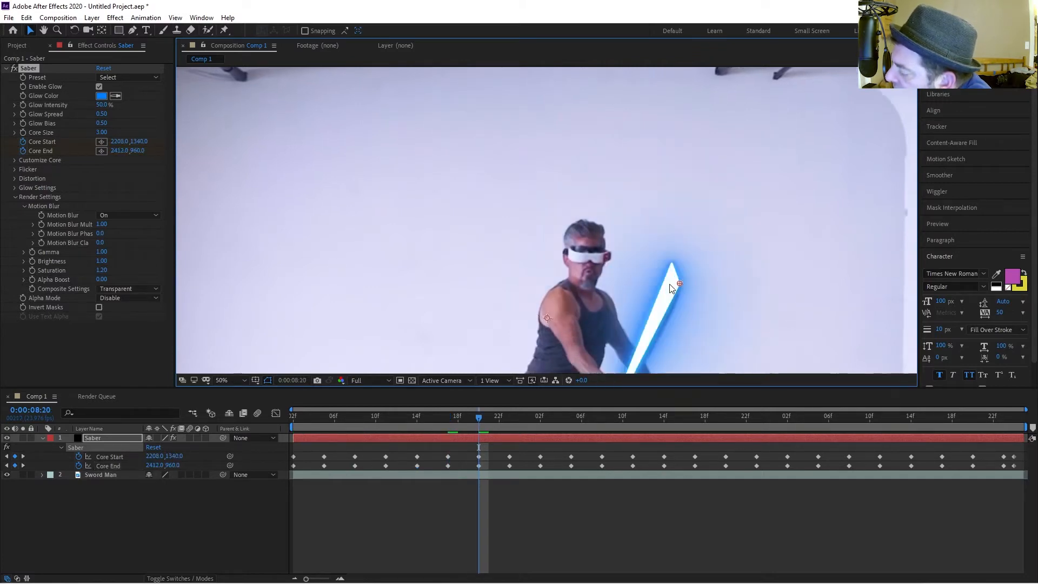
# At 0:00:08:23, move Core End to 2523.9,1214.3 along the blade.
pyautogui.press('h')
pyautogui.moveTo(662, 332); pyautogui.dragTo(666, 232)
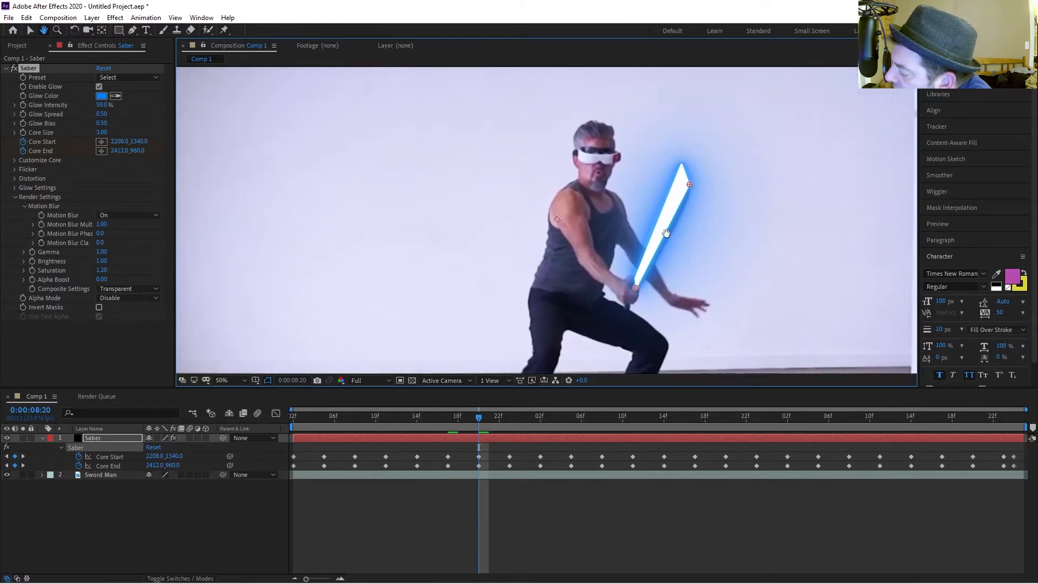
pyautogui.moveTo(651, 285); pyautogui.dragTo(655, 253)
pyautogui.press('v')
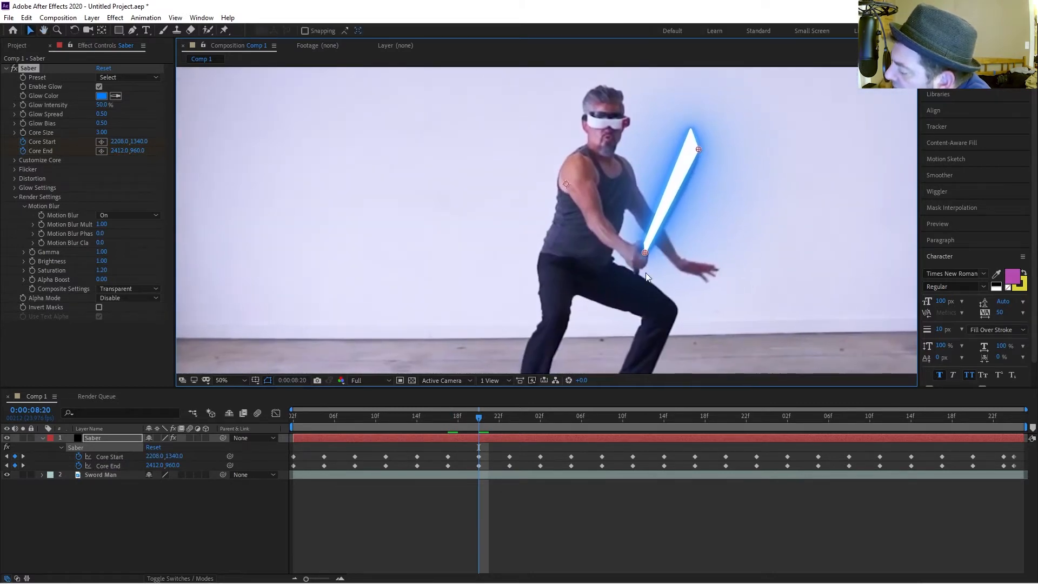
pyautogui.press('k')
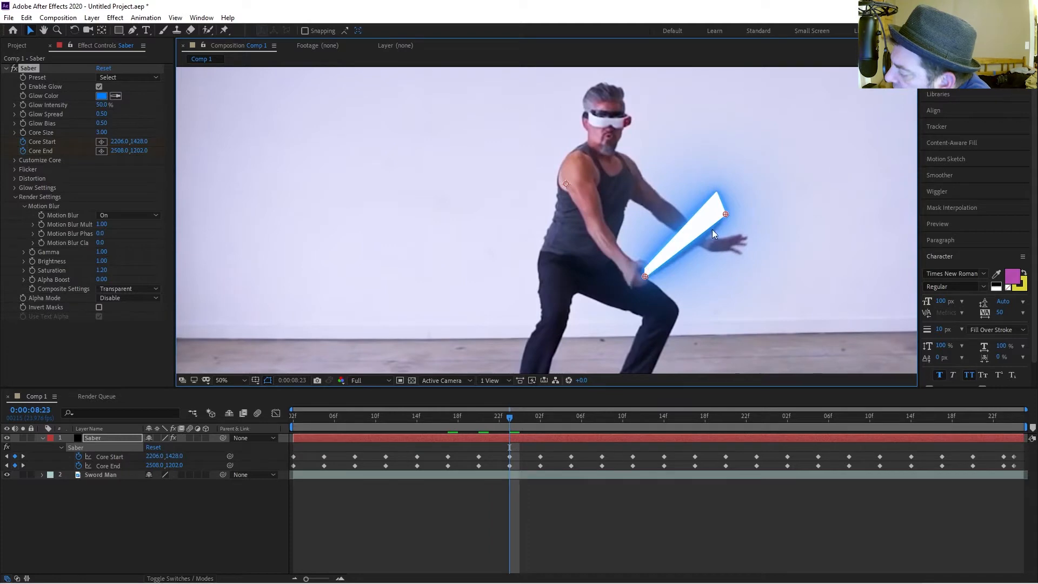
pyautogui.moveTo(723, 213); pyautogui.dragTo(728, 216)
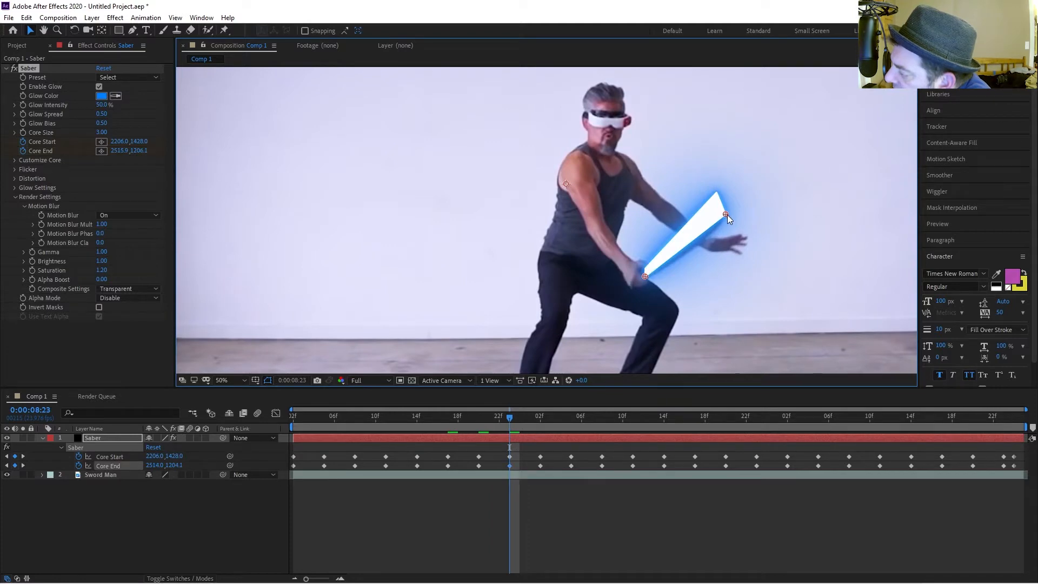
pyautogui.click(647, 276)
# At 0:00:09:02, move Core End to 2585.5,1486.0 on the blade tip.
pyautogui.press('k')
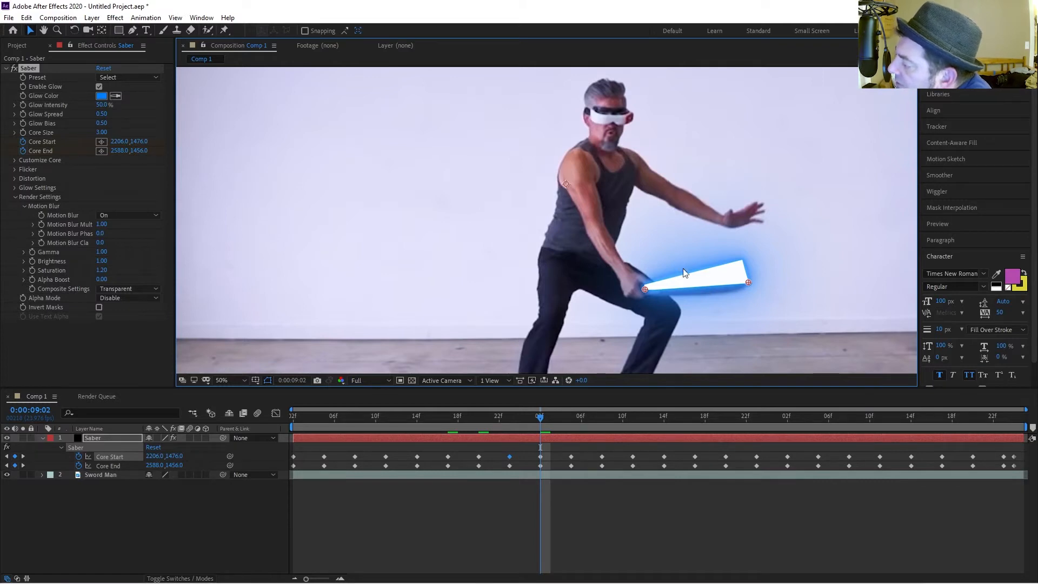
pyautogui.moveTo(750, 283); pyautogui.dragTo(747, 291)
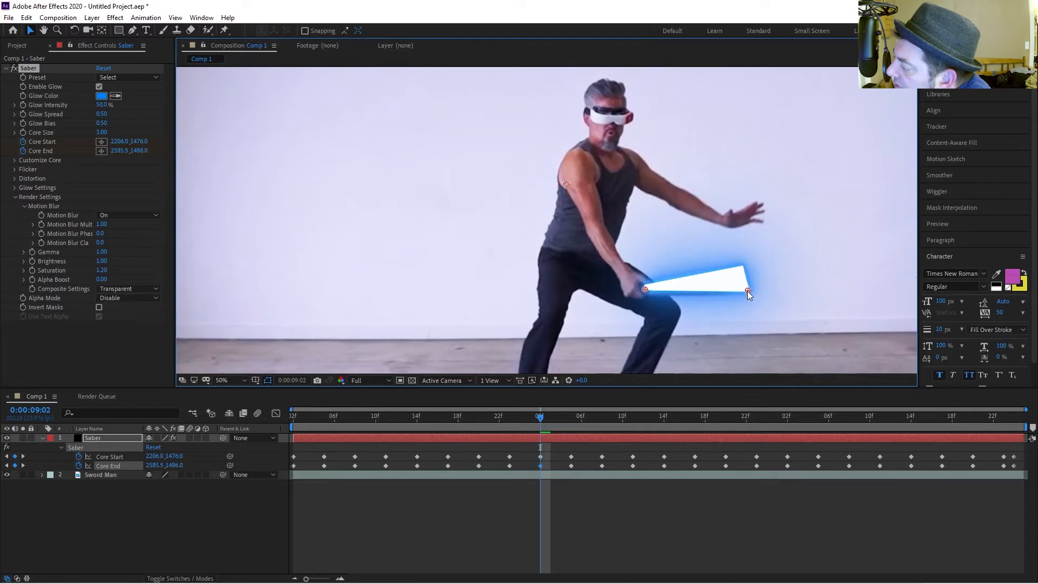
pyautogui.press('k')
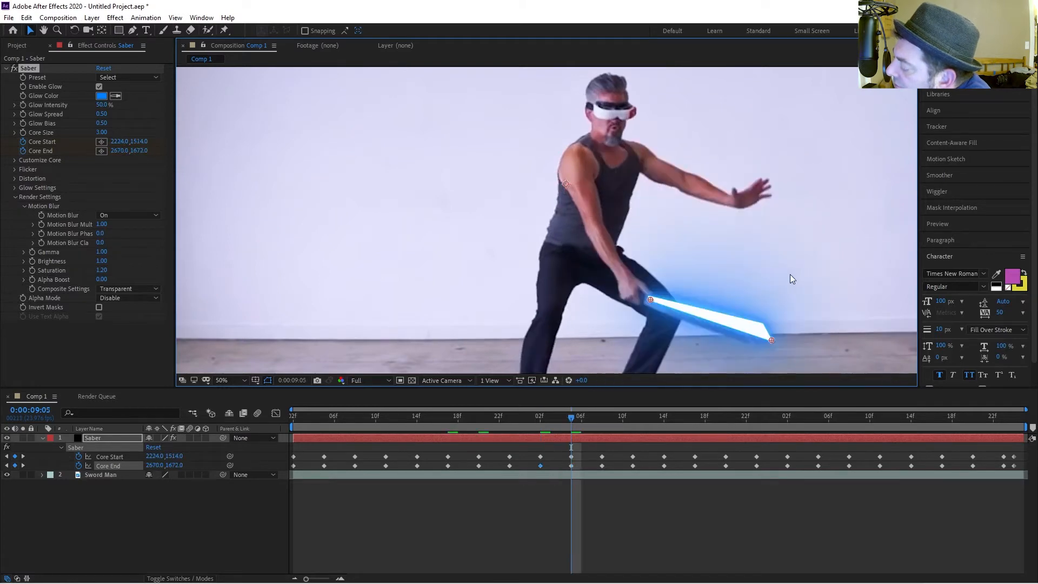
# Step through the Core Start and Core End keyframes from the beginning to check the saber against the blade.
pyautogui.press('Home')
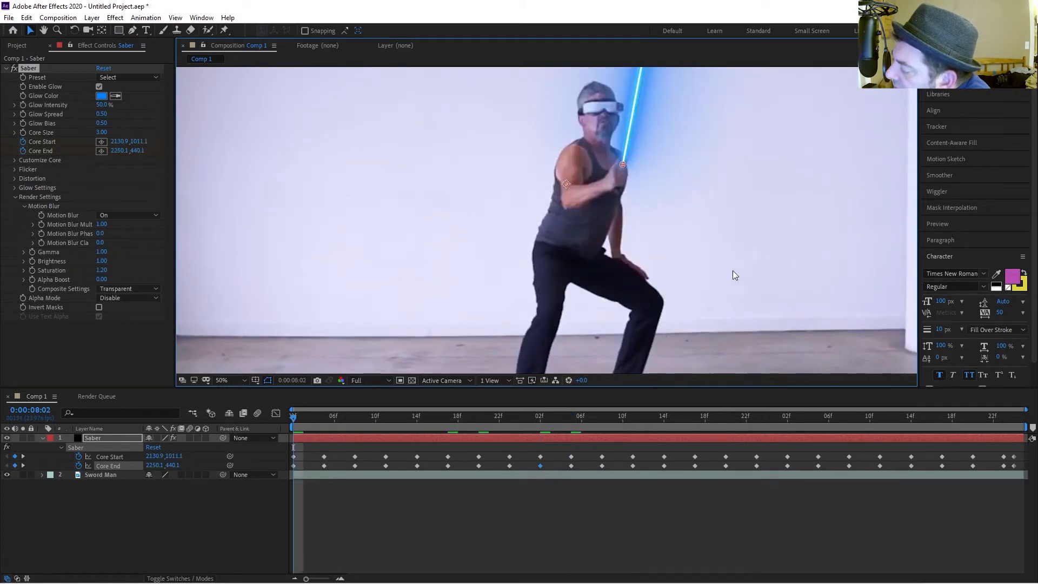
pyautogui.press('k')
pyautogui.press('k')
pyautogui.press('k')
pyautogui.press('k')
pyautogui.press('k')
pyautogui.press('k')
pyautogui.press('k')
pyautogui.press('k')
pyautogui.press('k')
pyautogui.press('k')
pyautogui.press('k')
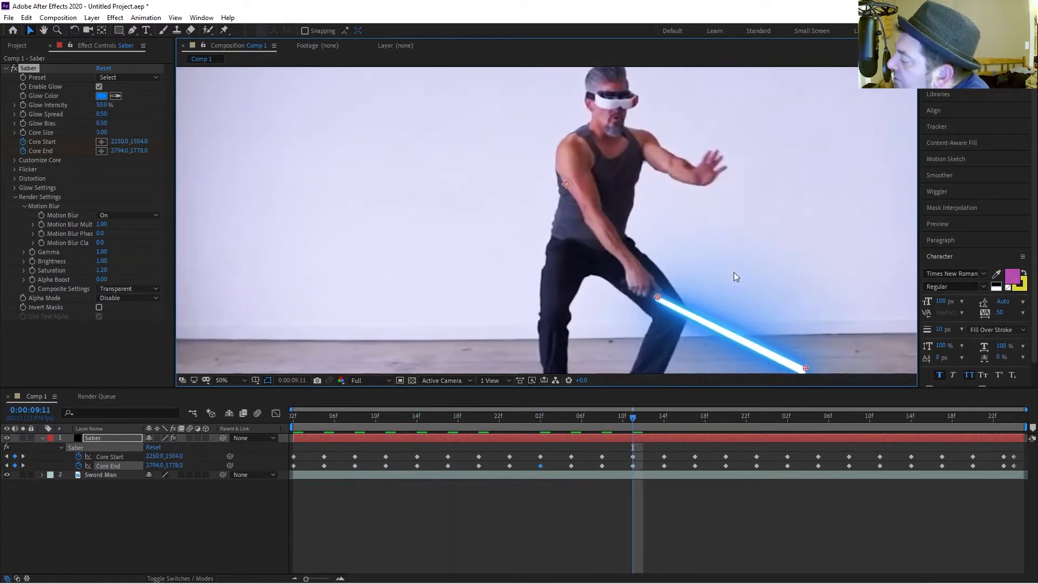
pyautogui.press('j')
pyautogui.press('j')
pyautogui.press('j')
pyautogui.press('j')
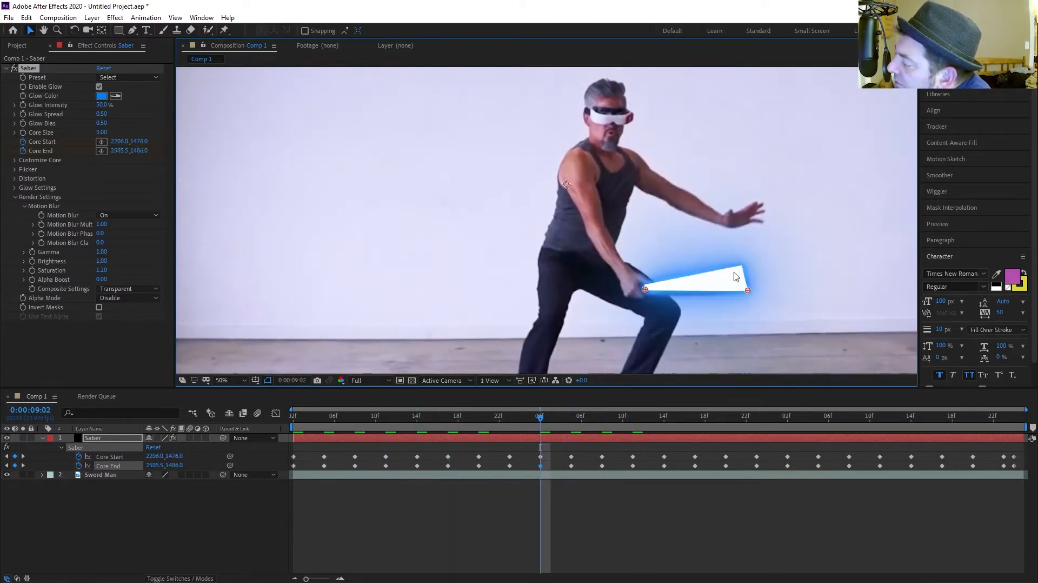
pyautogui.press('j')
pyautogui.press('k')
pyautogui.press('k')
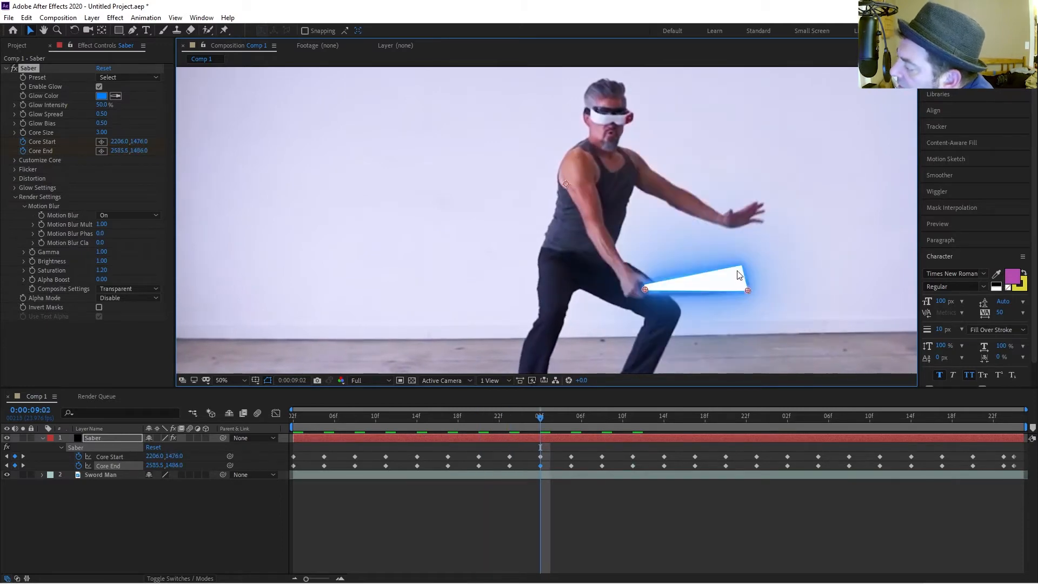
pyautogui.press('k')
pyautogui.moveTo(736, 272); pyautogui.dragTo(771, 347)
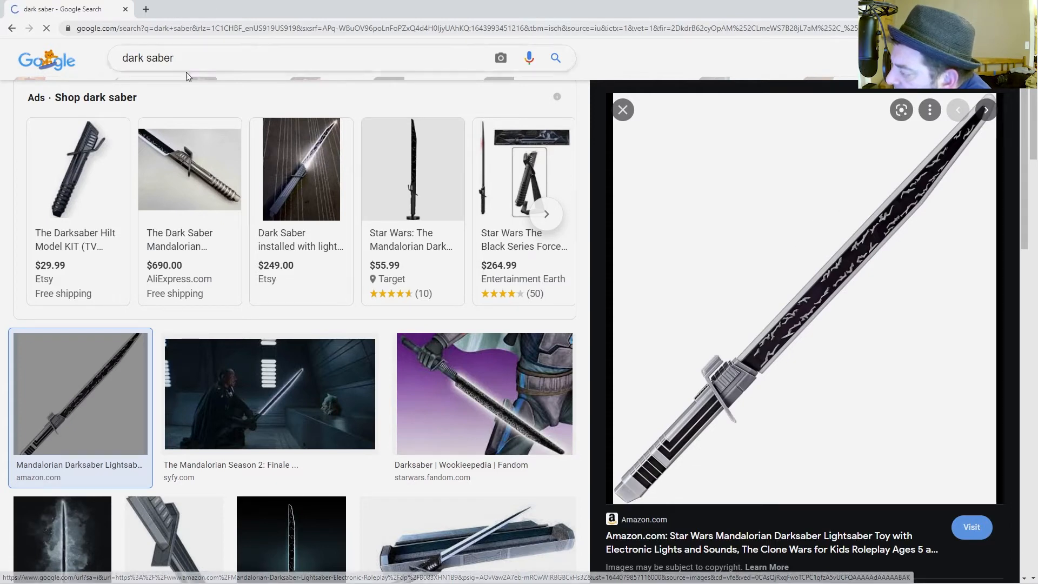
pyautogui.moveTo(401, 577)
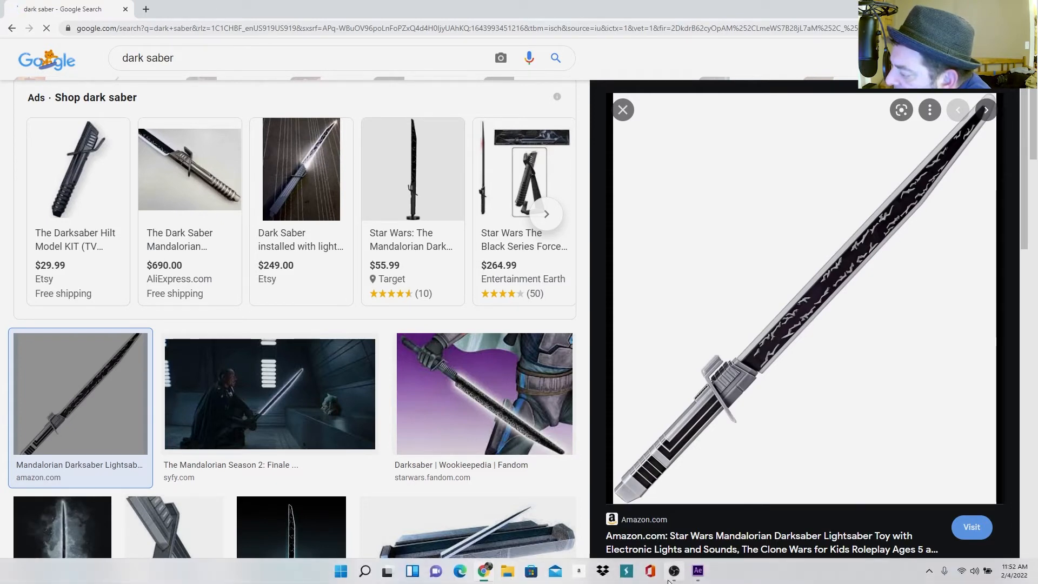
pyautogui.click(695, 573)
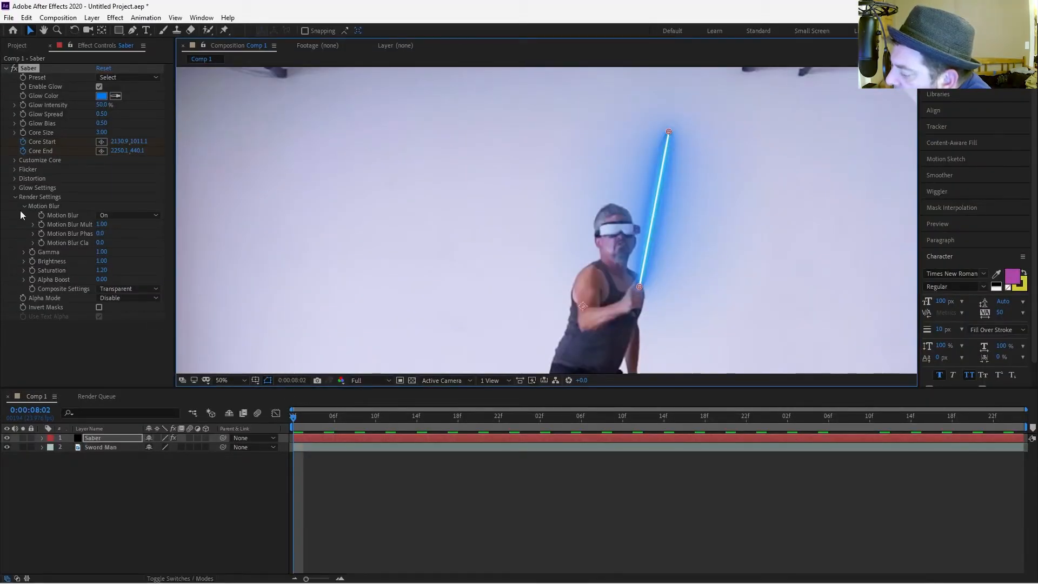
# Expand the Saber's Customize Core settings and set End Roundness to 2.00.
pyautogui.click(15, 161)
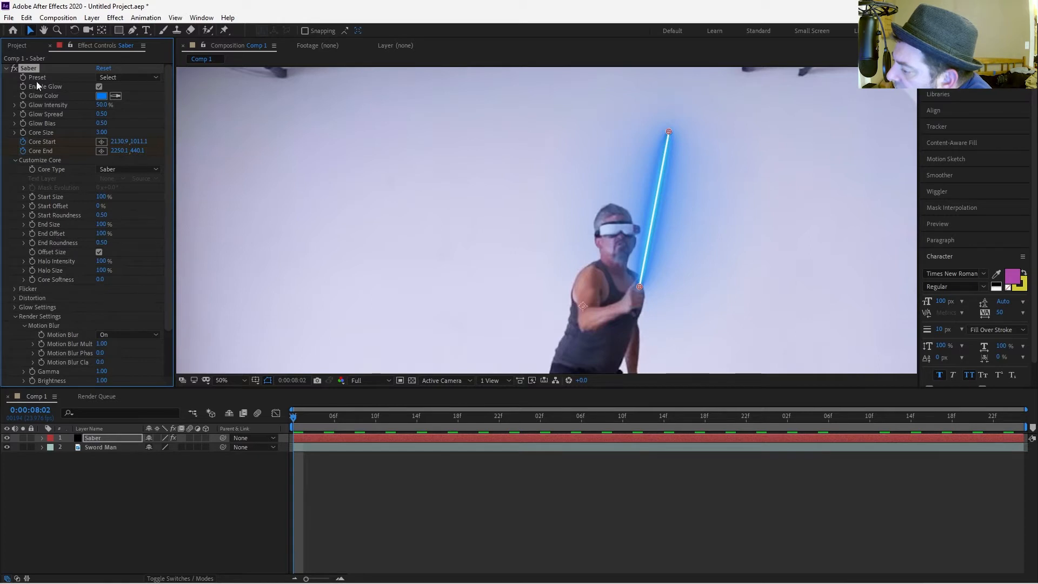
pyautogui.click(40, 511)
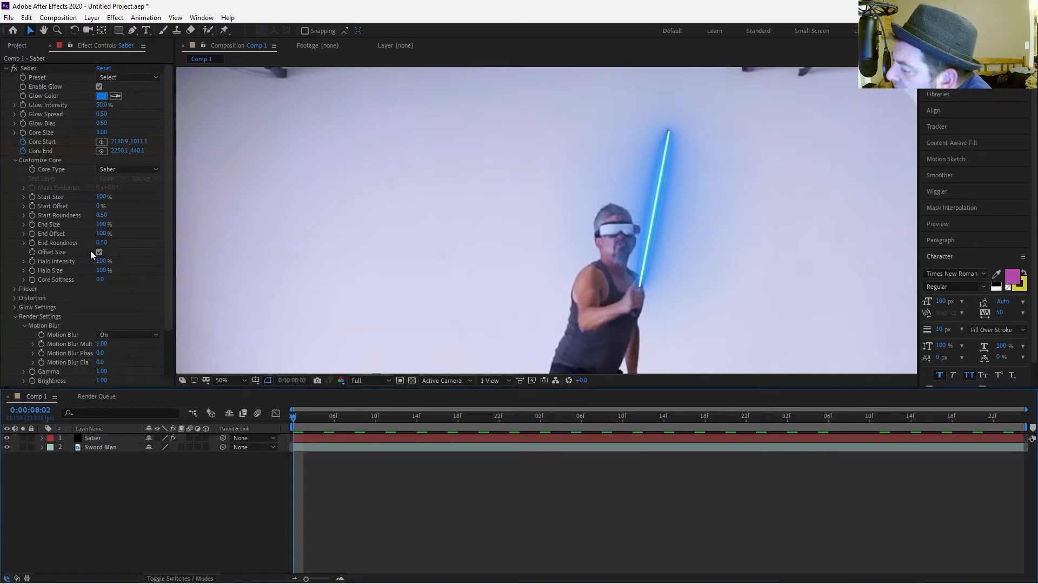
pyautogui.click(103, 245)
pyautogui.moveTo(130, 246); pyautogui.dragTo(230, 250)
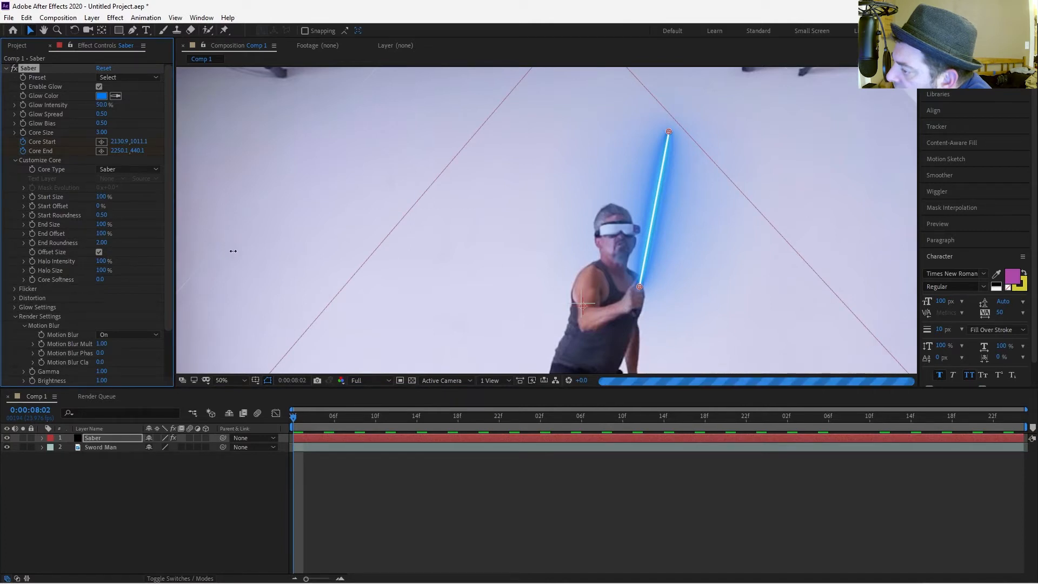
pyautogui.click(158, 491)
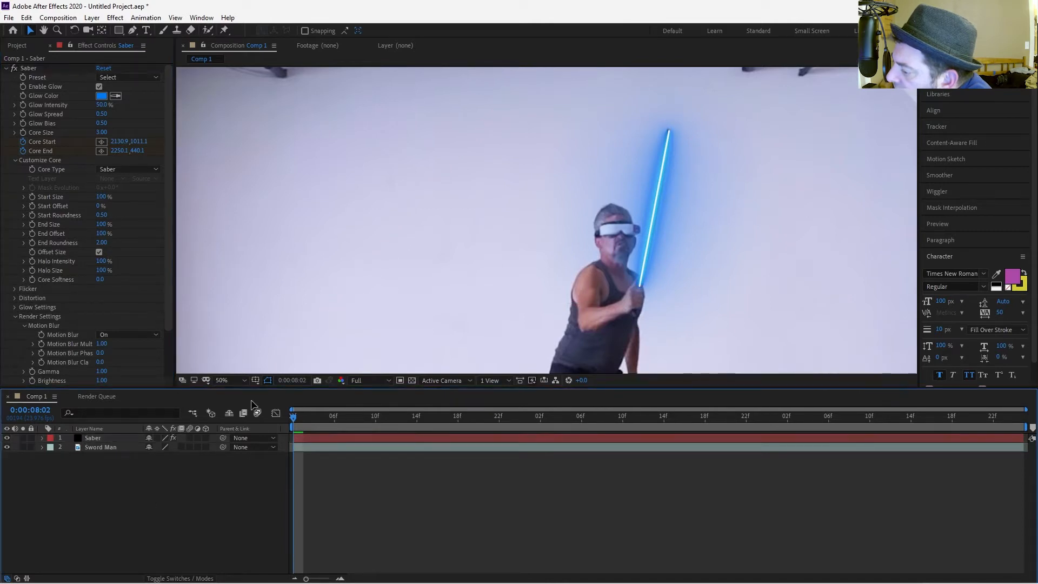
# Set the Saber's Core Size to 13.00 while viewing the blade tip close up.
pyautogui.scroll(2, 562, 198)
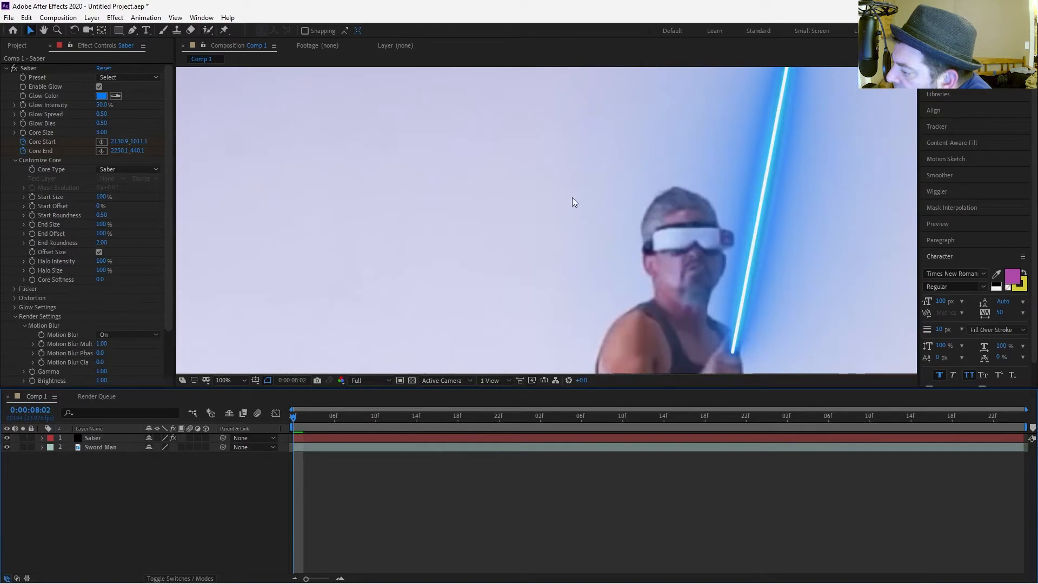
pyautogui.moveTo(637, 171); pyautogui.dragTo(542, 248)
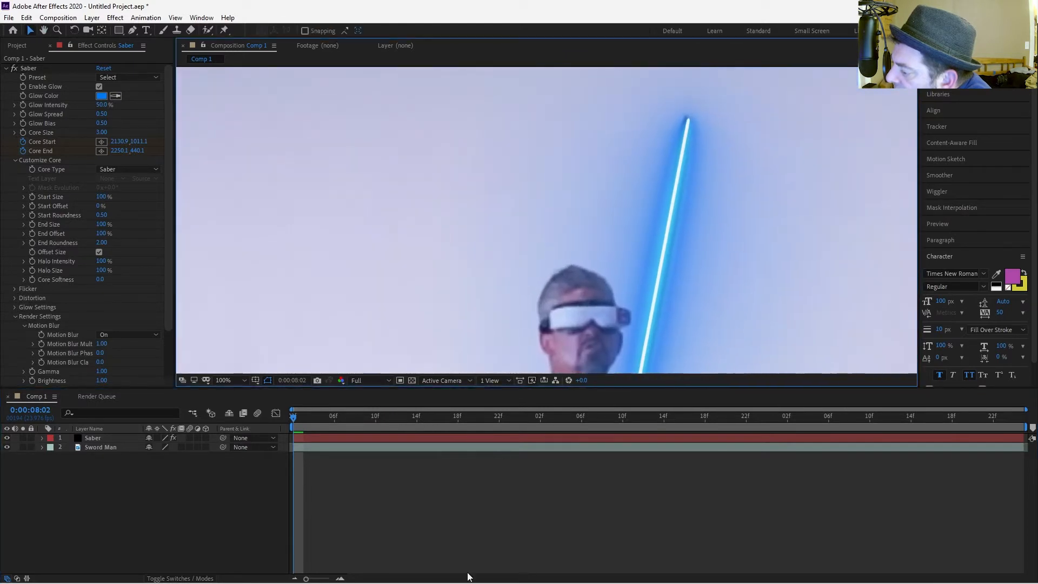
pyautogui.click(102, 246)
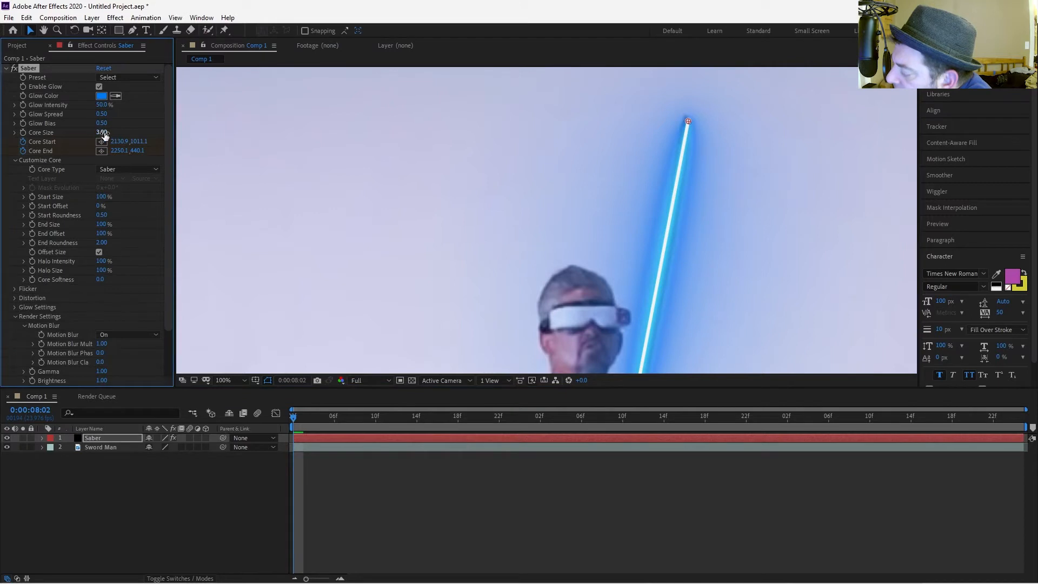
pyautogui.moveTo(102, 132); pyautogui.dragTo(186, 155)
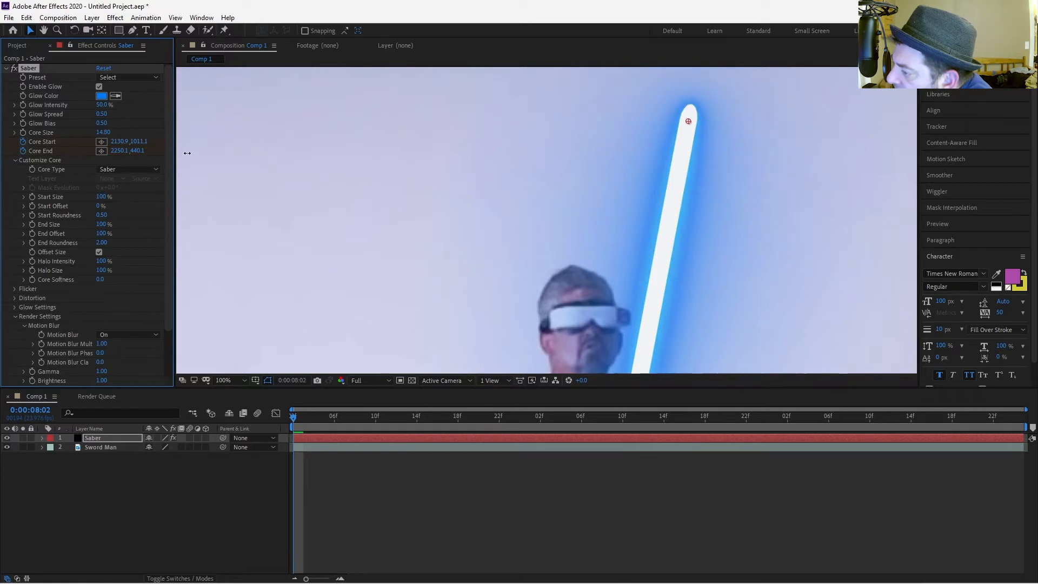
pyautogui.moveTo(100, 133); pyautogui.dragTo(98, 134)
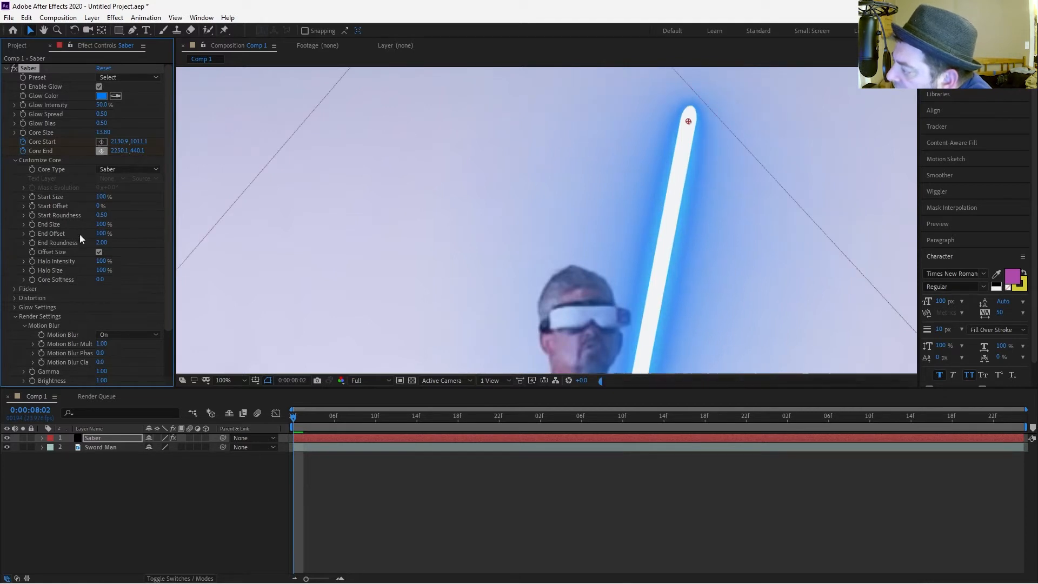
# Set the Saber core's End Size to 19%.
pyautogui.press(',')
pyautogui.press(',')
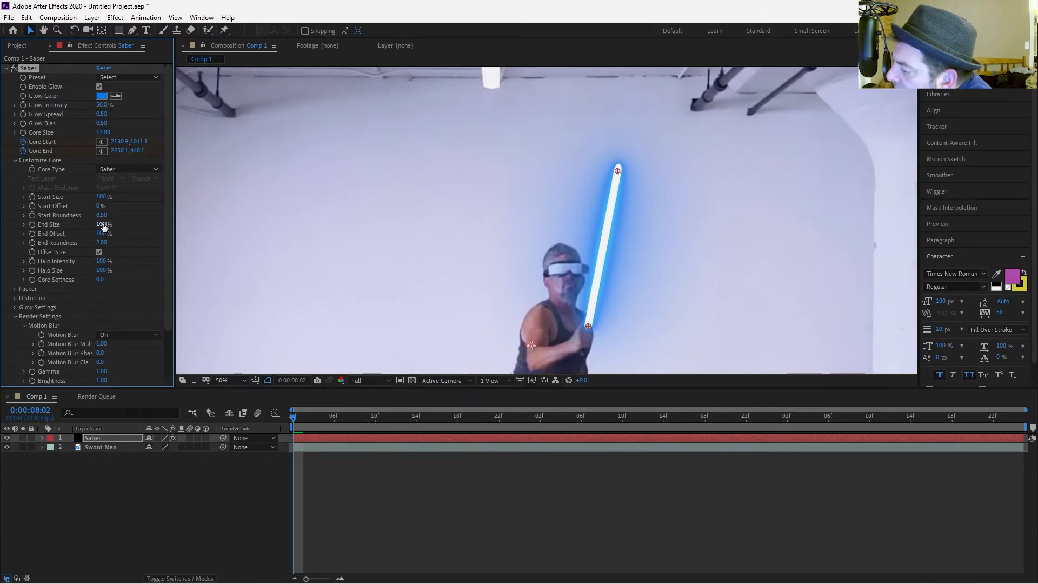
pyautogui.moveTo(105, 227); pyautogui.dragTo(72, 227)
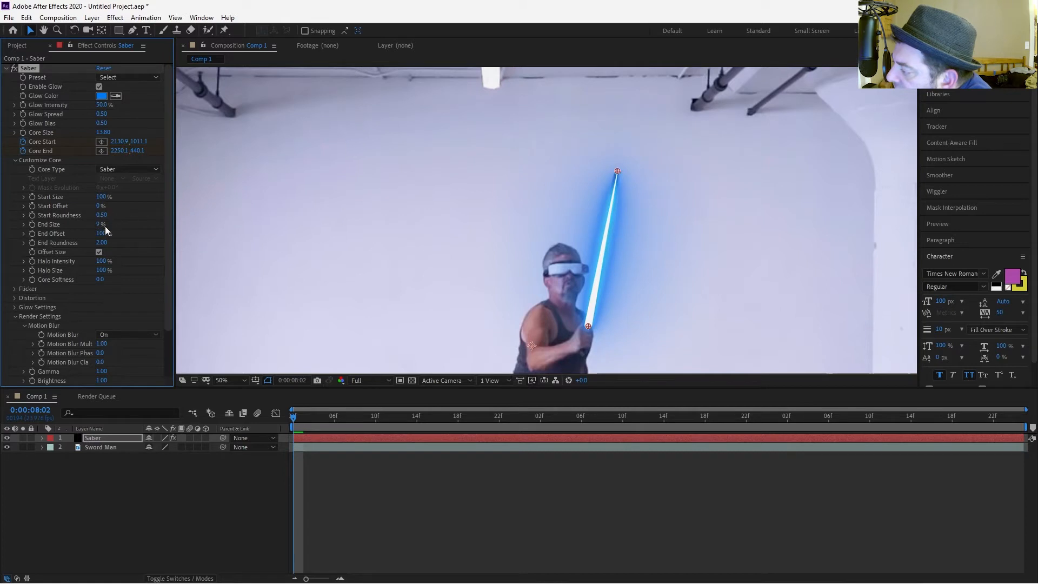
pyautogui.moveTo(99, 224); pyautogui.dragTo(102, 228)
pyautogui.click(248, 478)
# Set the Saber core's End Roundness to 0.00.
pyautogui.press('.')
pyautogui.press('.')
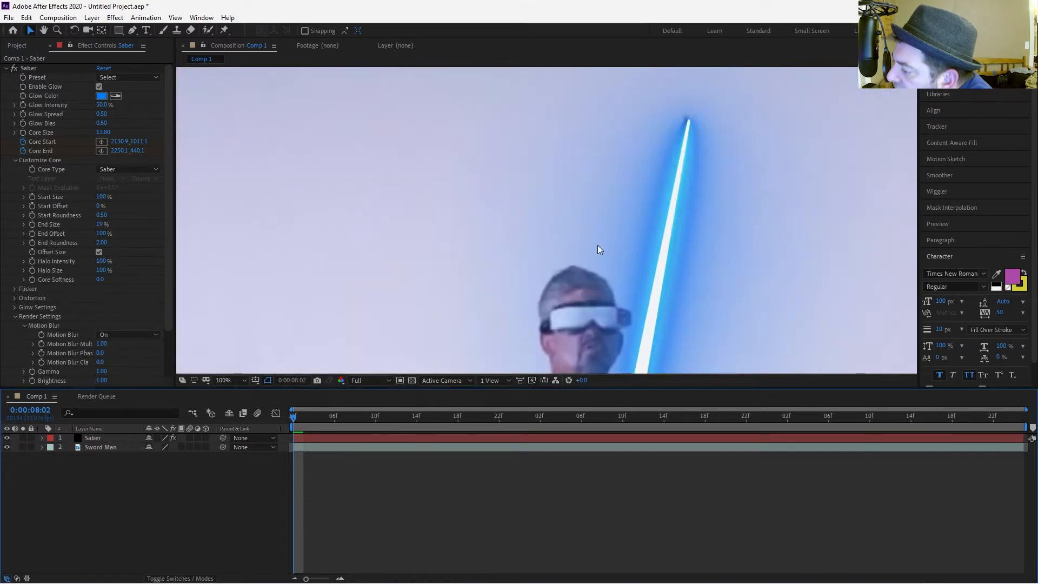
pyautogui.press(',')
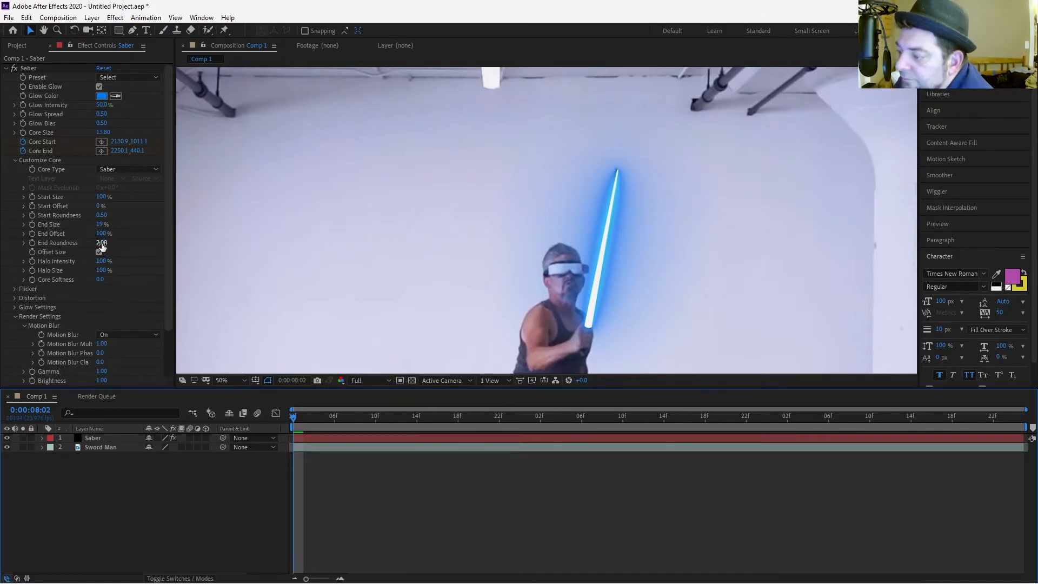
pyautogui.moveTo(101, 244); pyautogui.dragTo(2, 254)
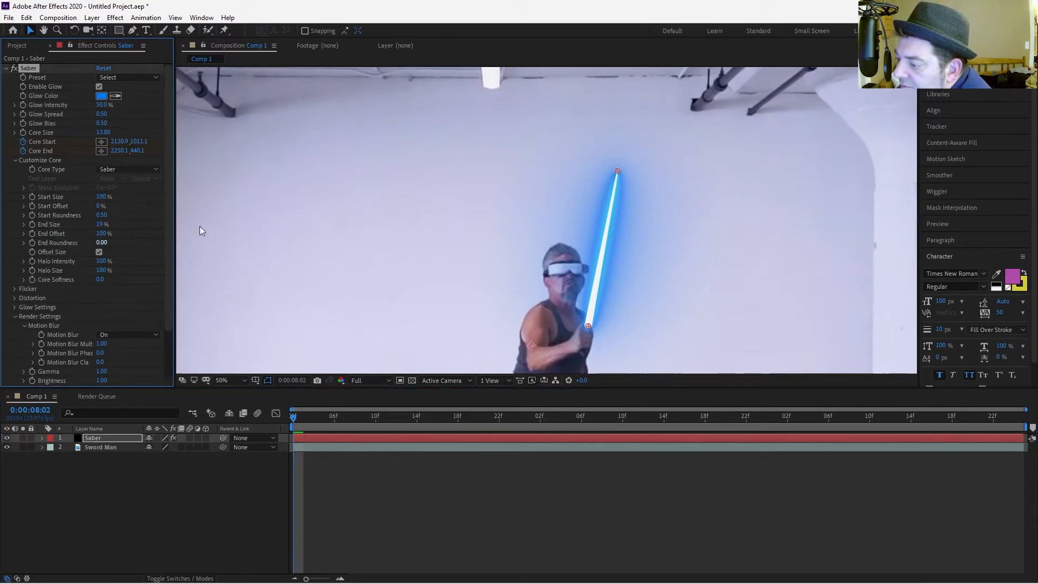
pyautogui.click(266, 496)
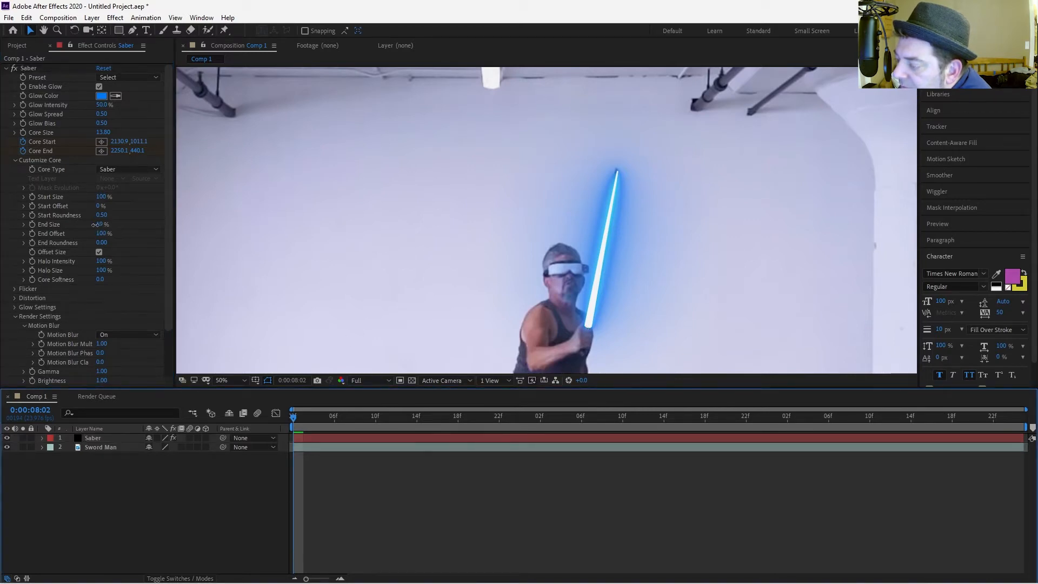
# Set End Size to 22% and Core Size to 15.70.
pyautogui.moveTo(95, 225); pyautogui.dragTo(101, 231)
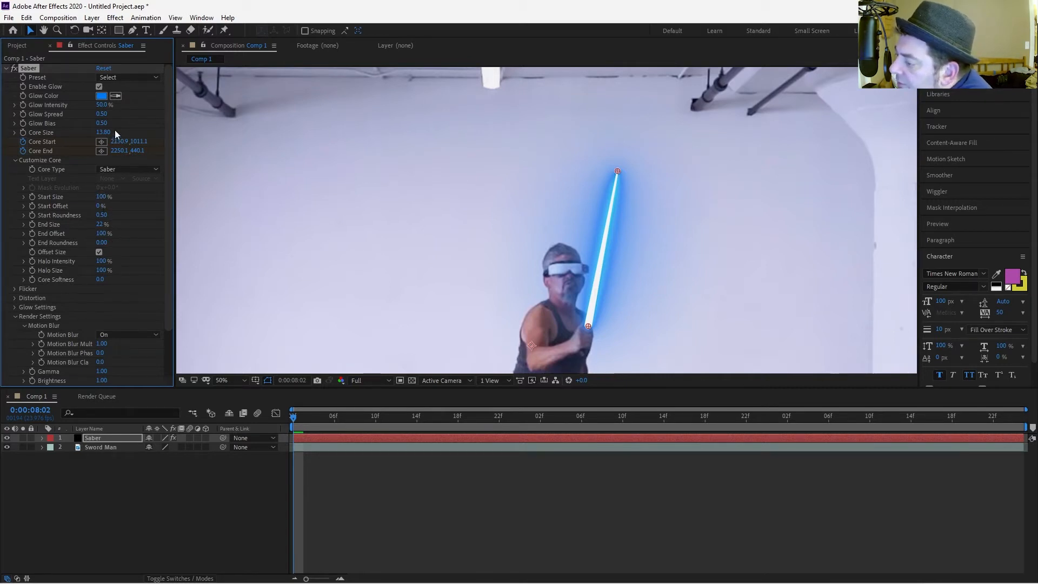
pyautogui.moveTo(108, 132); pyautogui.dragTo(121, 132)
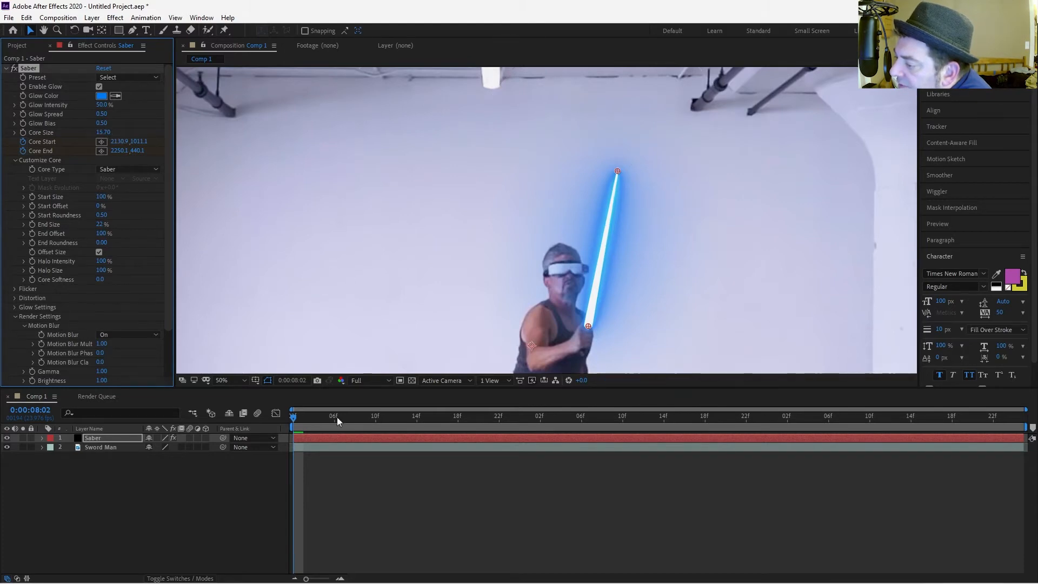
pyautogui.click(264, 494)
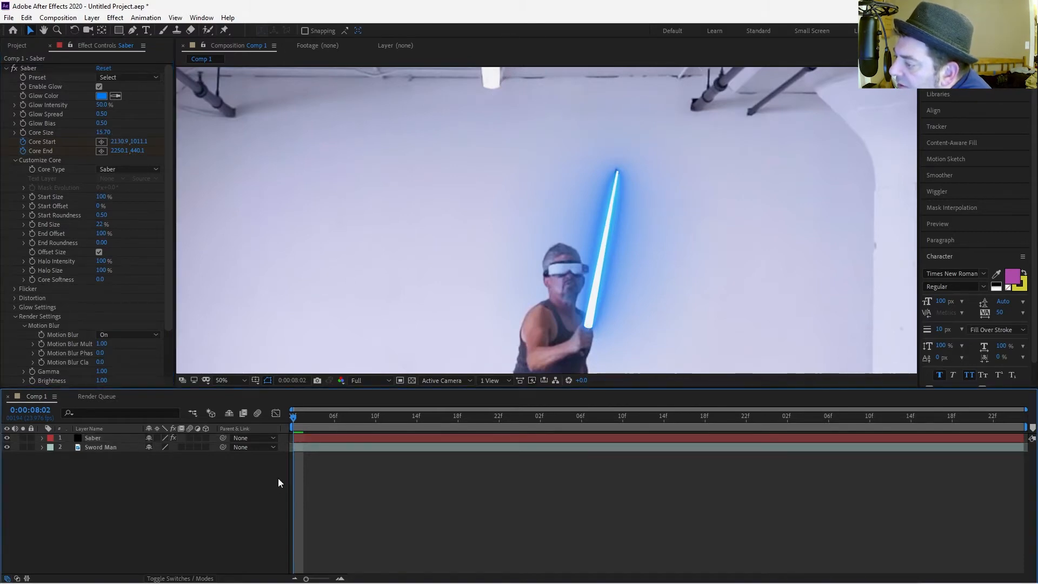
# Set the Saber's Glow Color to white and its Glow Intensity to 0%.
pyautogui.click(329, 255)
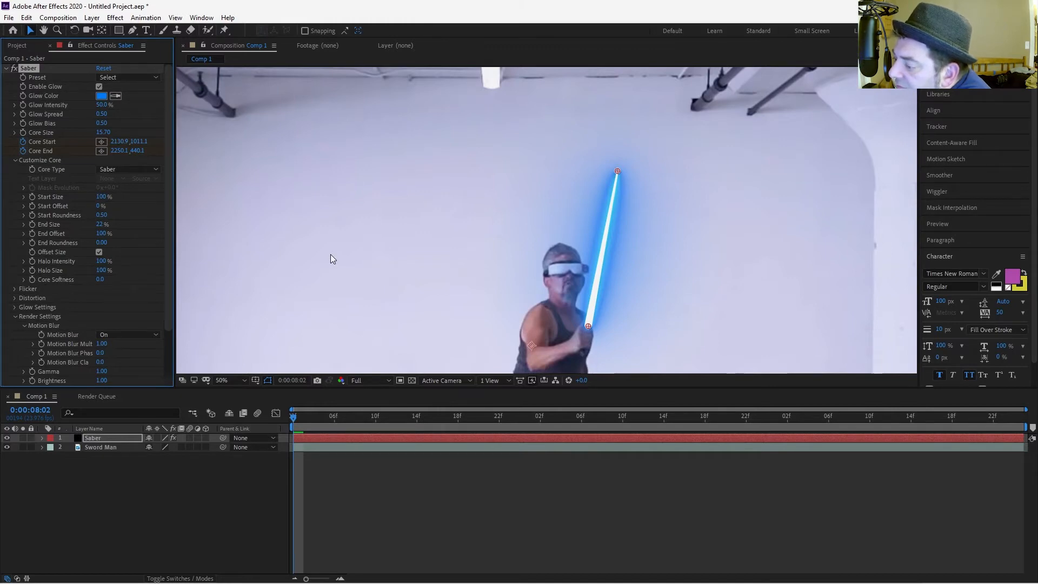
pyautogui.click(278, 476)
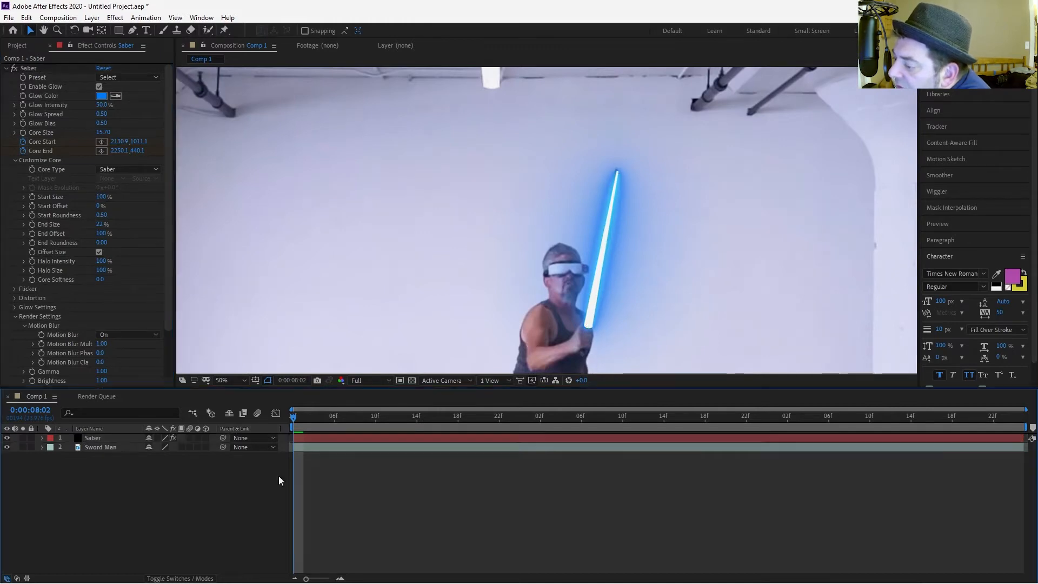
pyautogui.click(101, 96)
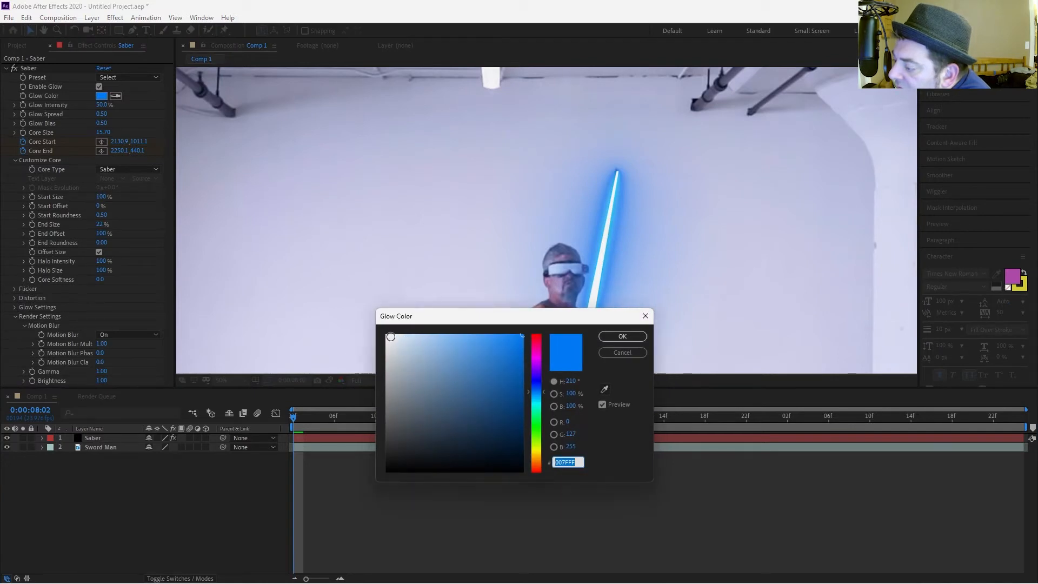
pyautogui.click(388, 335)
pyautogui.click(623, 335)
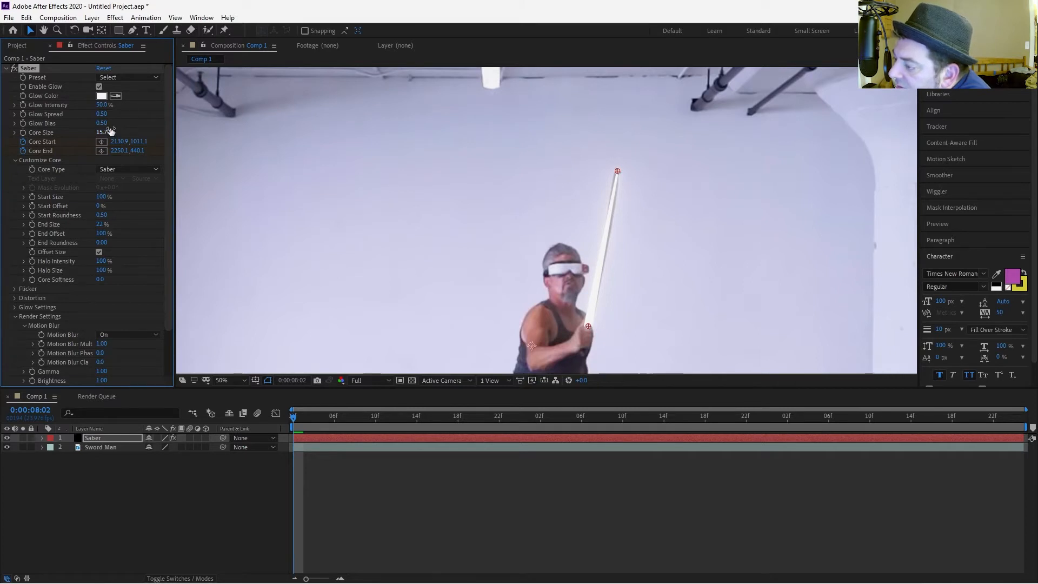
pyautogui.moveTo(102, 105); pyautogui.dragTo(16, 116)
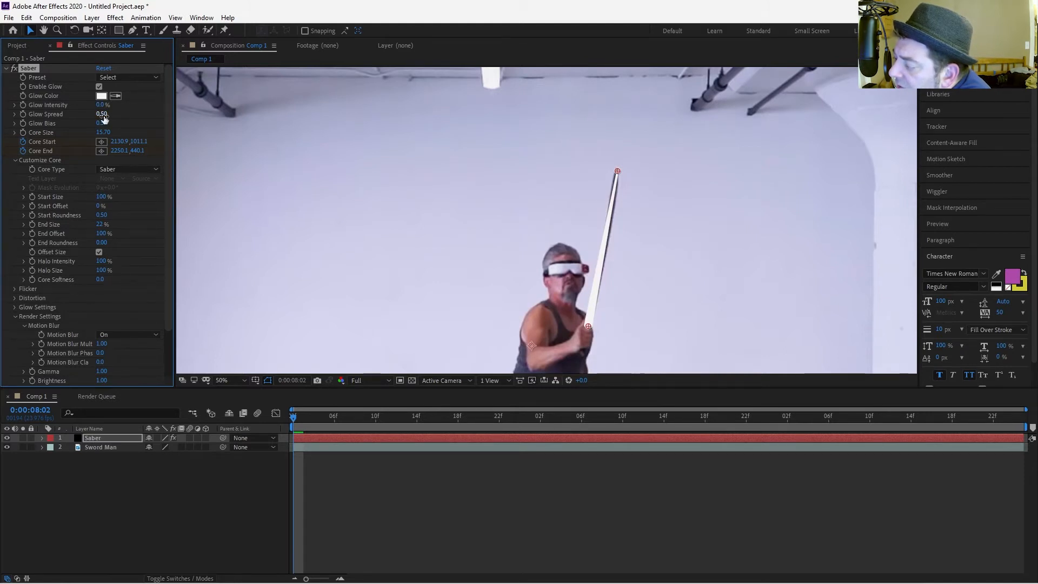
# Create a new black solid layer named Black Matte.
pyautogui.rightClick(133, 508)
pyautogui.moveTo(168, 383)
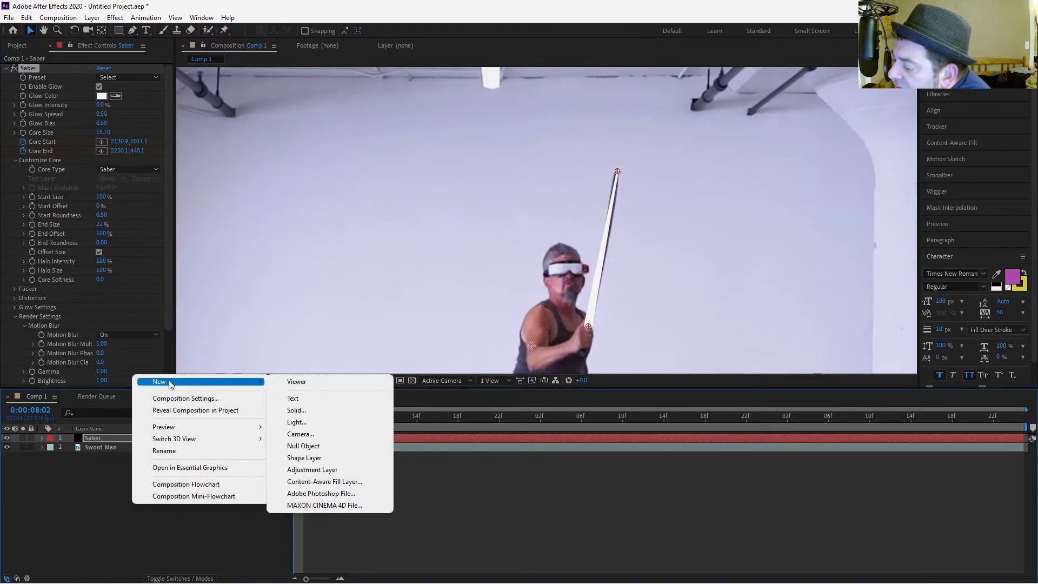
pyautogui.click(351, 415)
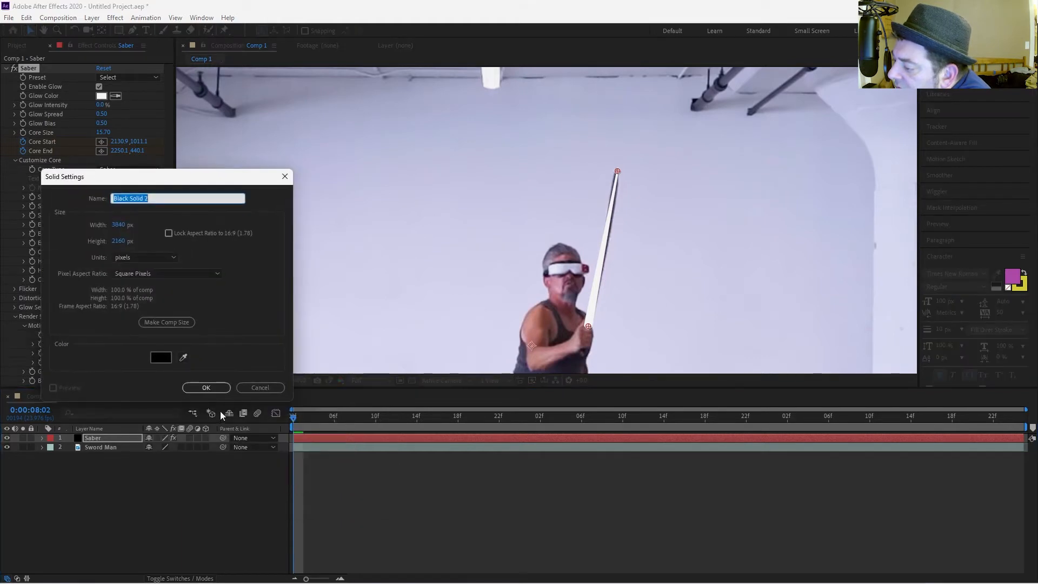
pyautogui.write('Black Ma')
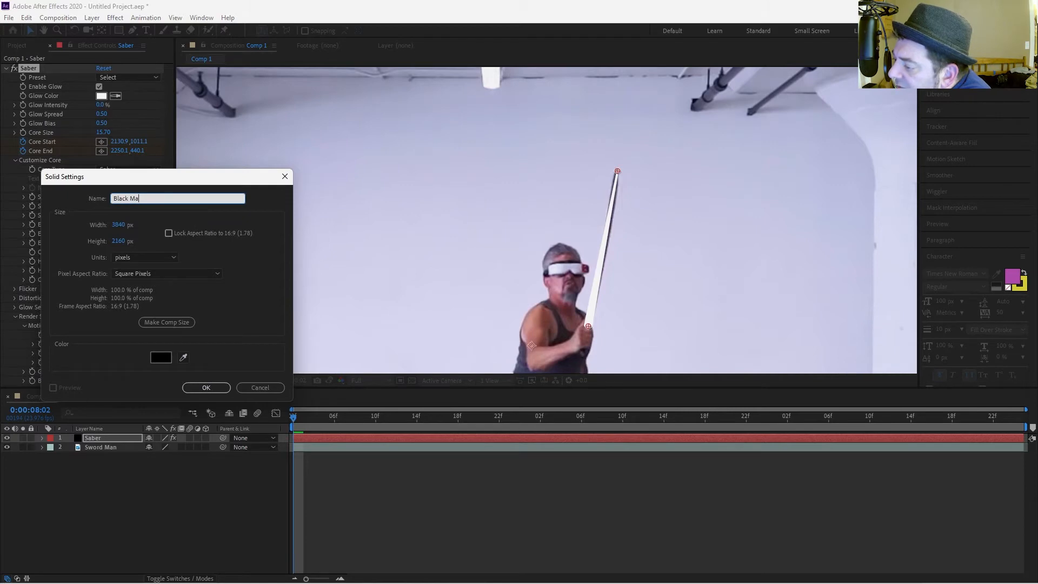
pyautogui.write('tte')
pyautogui.press('Return')
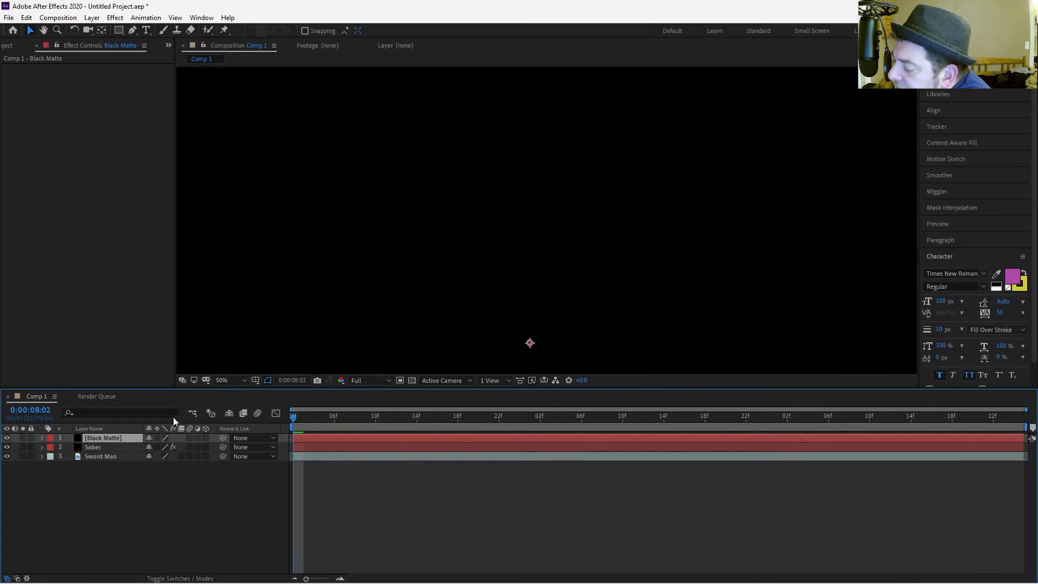
# Move Black Matte below the Saber layer and set its track matte to Alpha Matte "Saber".
pyautogui.moveTo(103, 447); pyautogui.dragTo(104, 458)
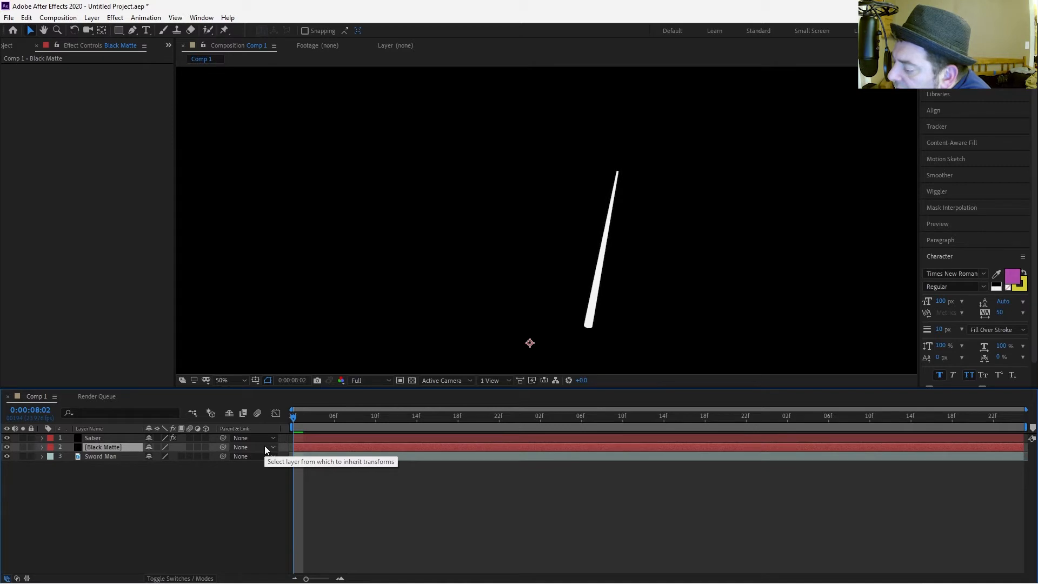
pyautogui.press('F4')
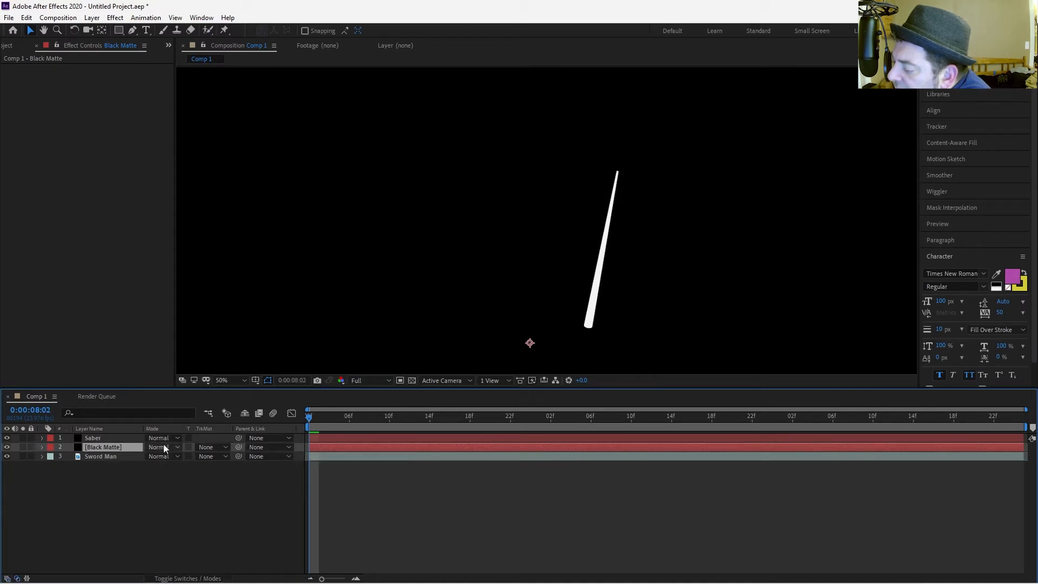
pyautogui.click(211, 449)
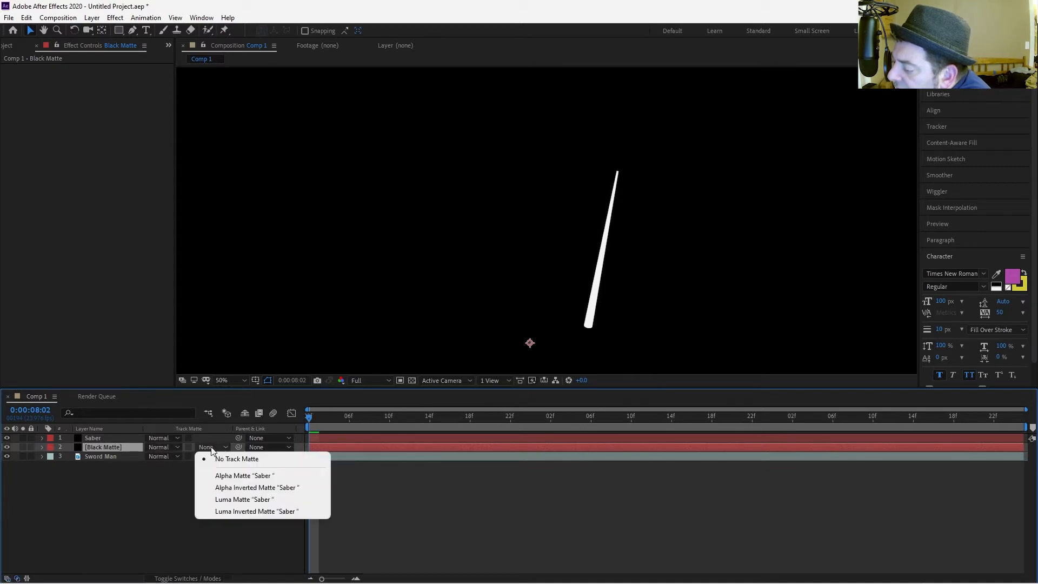
pyautogui.click(220, 476)
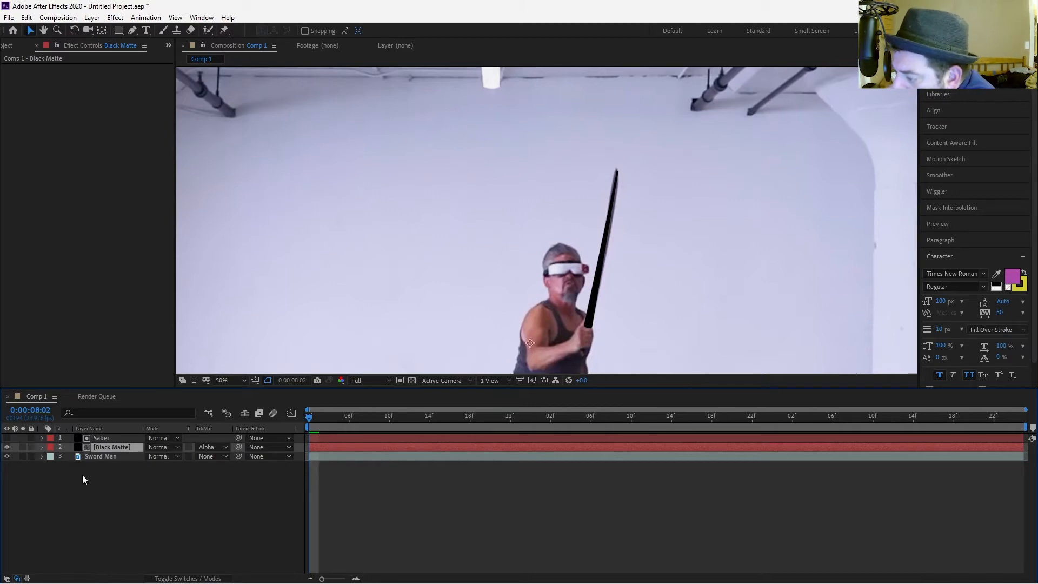
# Duplicate the Saber layer, place the copy below Black Matte, and turn its visibility on.
pyautogui.click(111, 437)
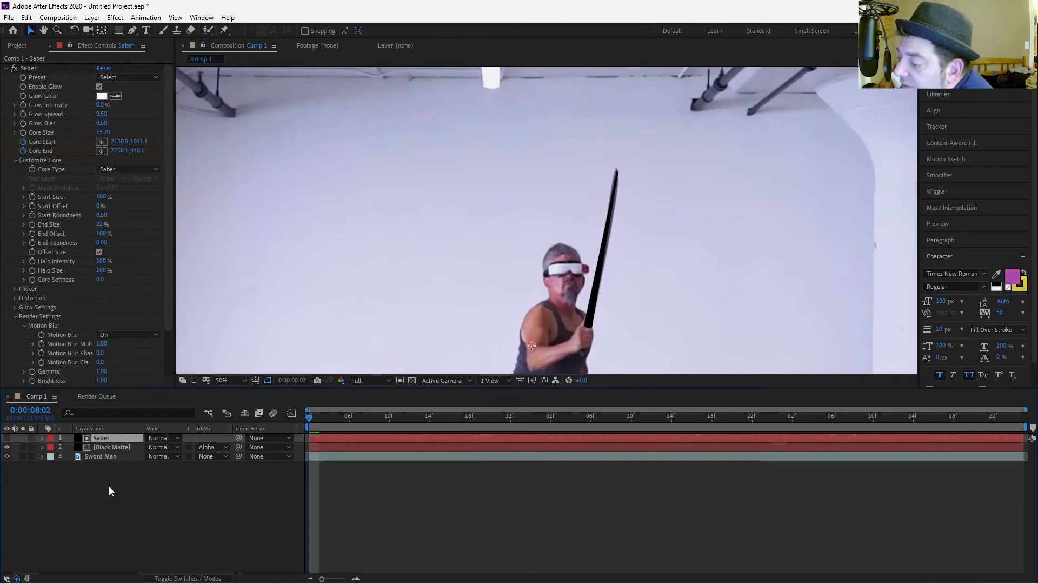
pyautogui.hotkey('ctrl', 'd')
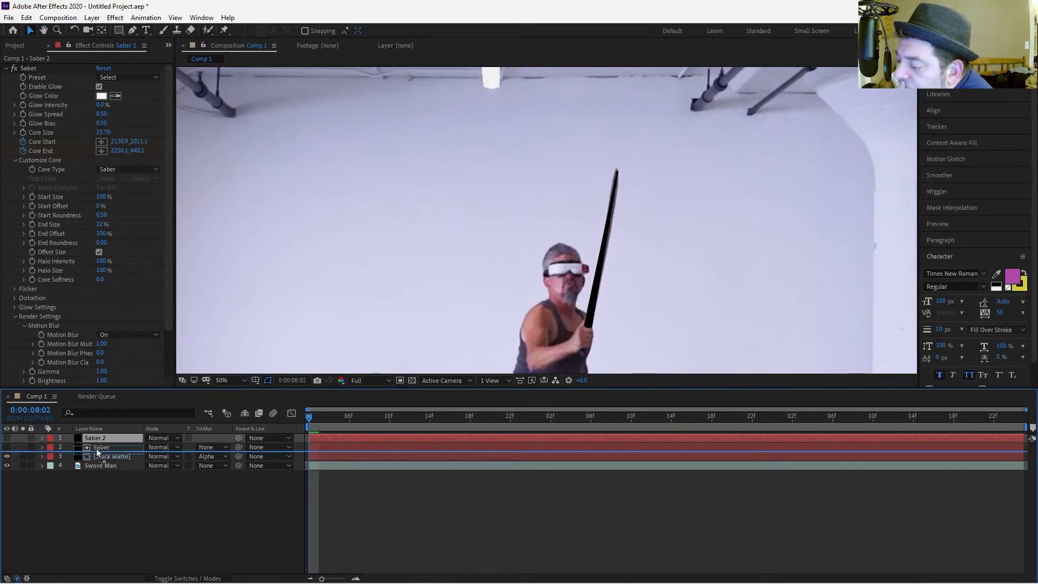
pyautogui.moveTo(99, 461); pyautogui.dragTo(98, 460)
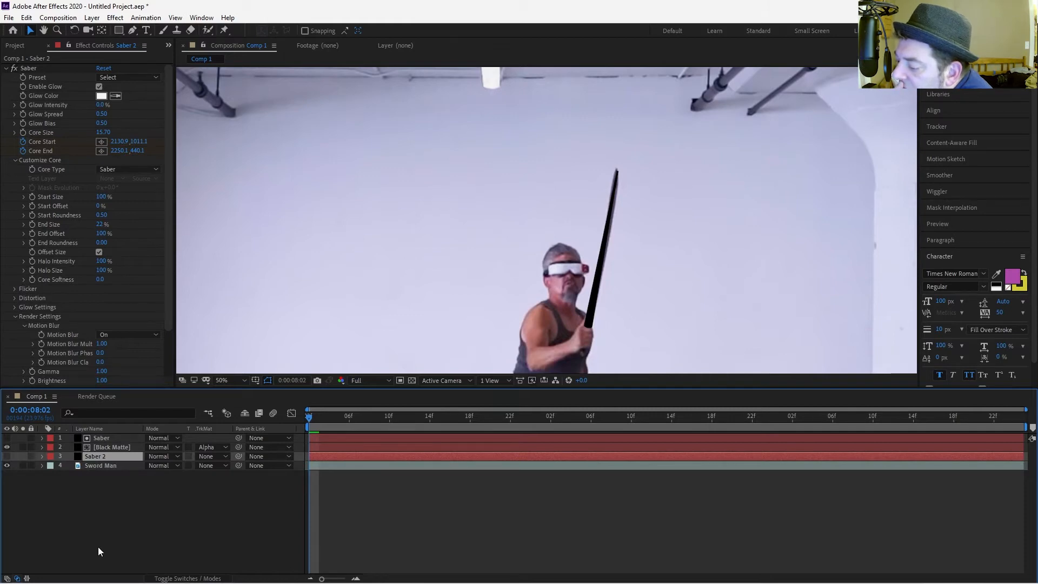
pyautogui.click(7, 457)
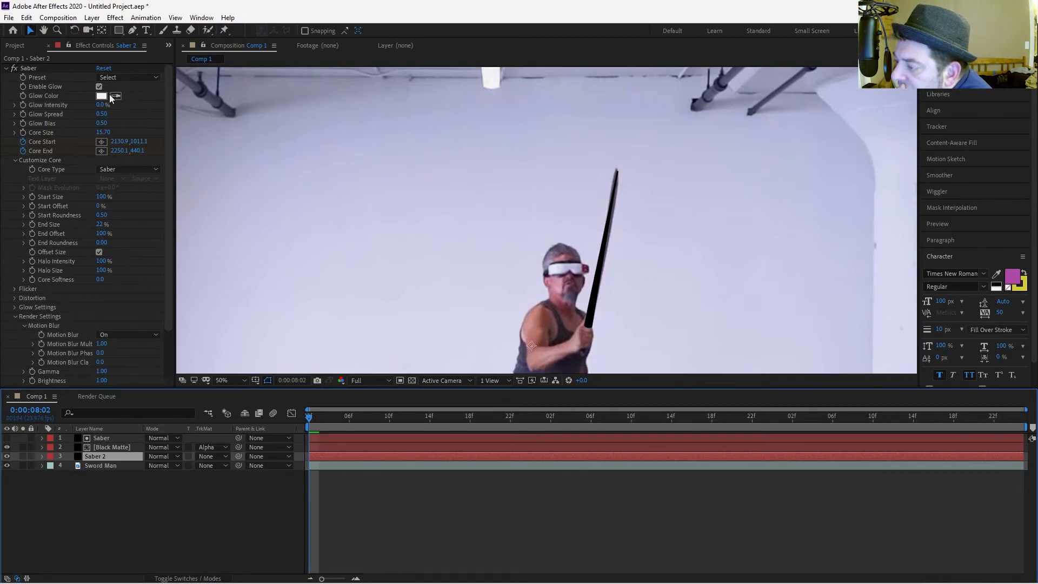
# On Saber 2, set Glow Spread to 0.97, Glow Bias to 0.81 and Core Size to 24.00.
pyautogui.moveTo(103, 105); pyautogui.dragTo(120, 105)
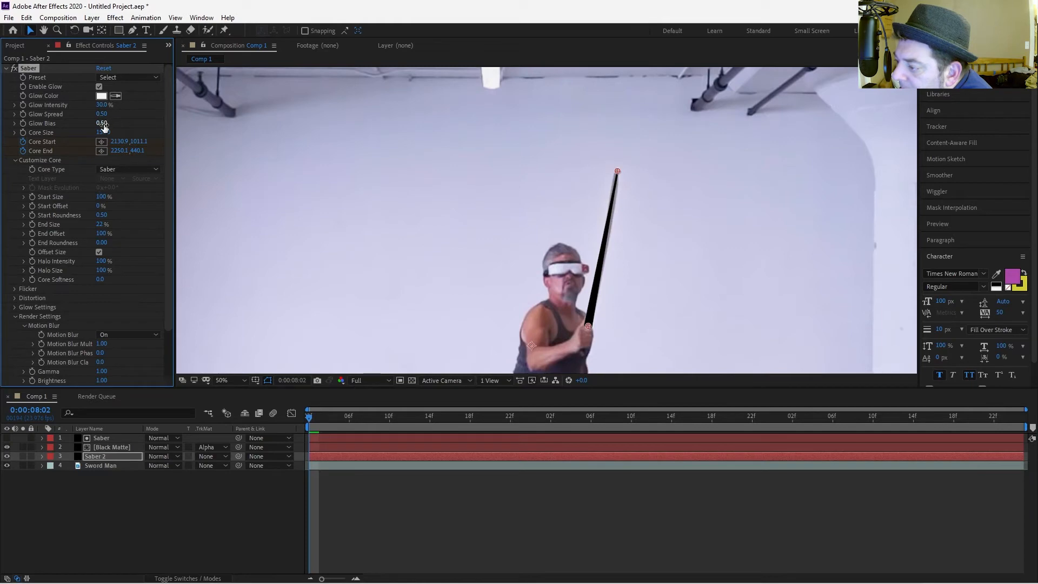
pyautogui.moveTo(102, 114); pyautogui.dragTo(125, 128)
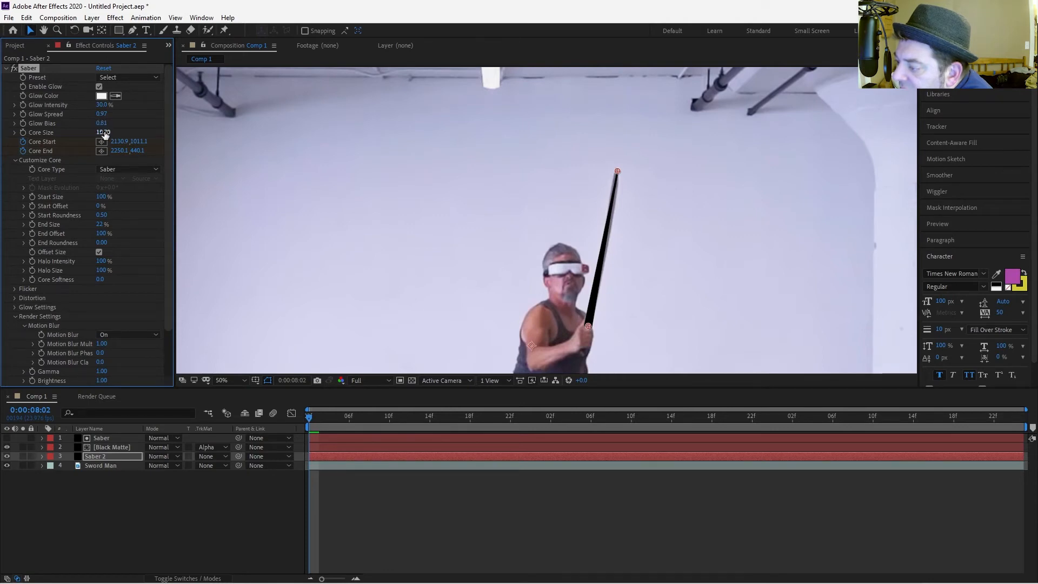
pyautogui.moveTo(105, 135); pyautogui.dragTo(160, 143)
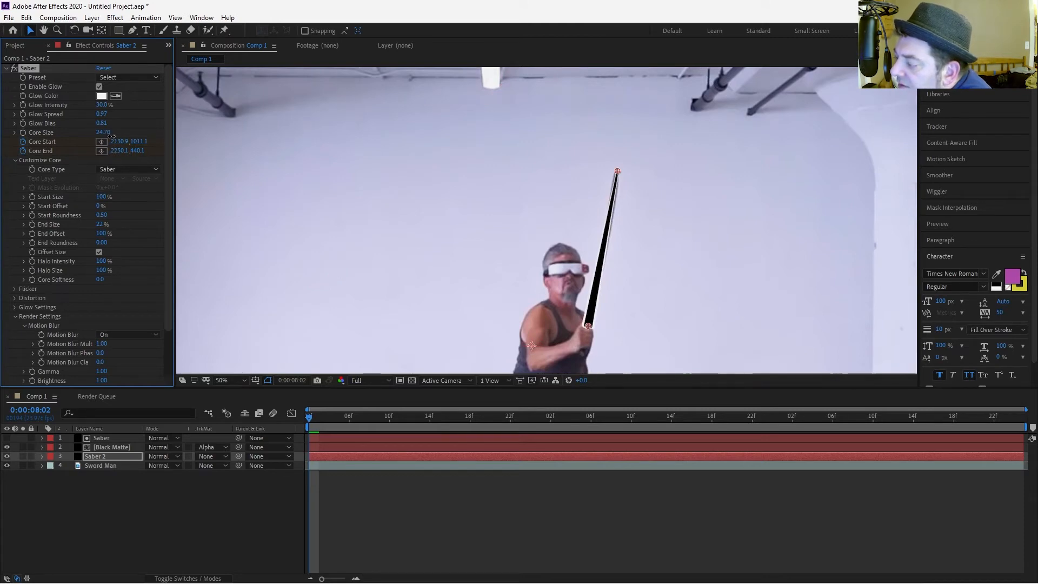
pyautogui.moveTo(101, 133); pyautogui.dragTo(104, 138)
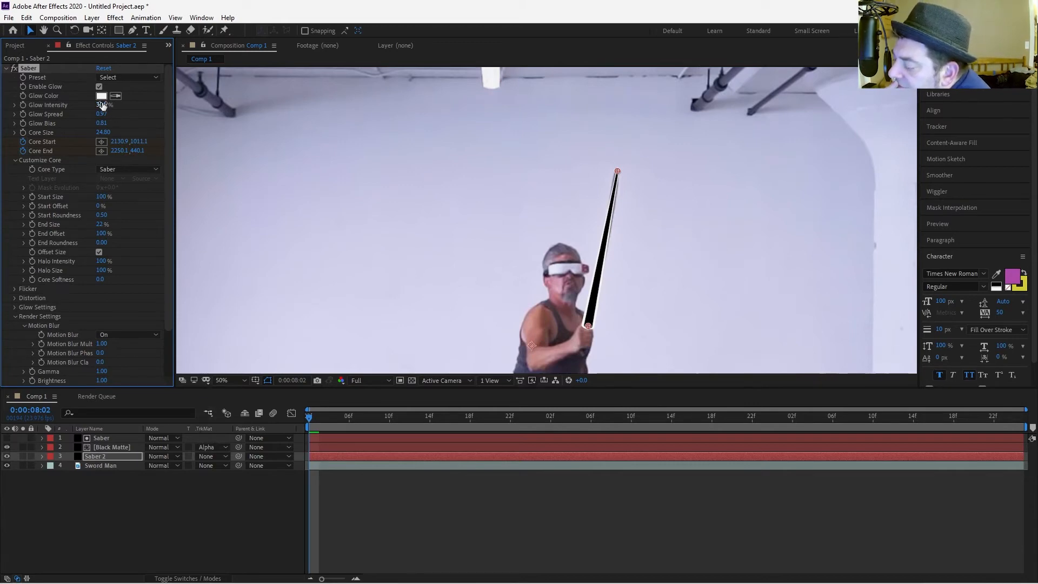
# Set Saber 2's Glow Intensity to 65%.
pyautogui.moveTo(102, 106)
pyautogui.mouseDown()
pyautogui.moveTo(134, 110)
pyautogui.moveTo(90, 107)
pyautogui.mouseUp()
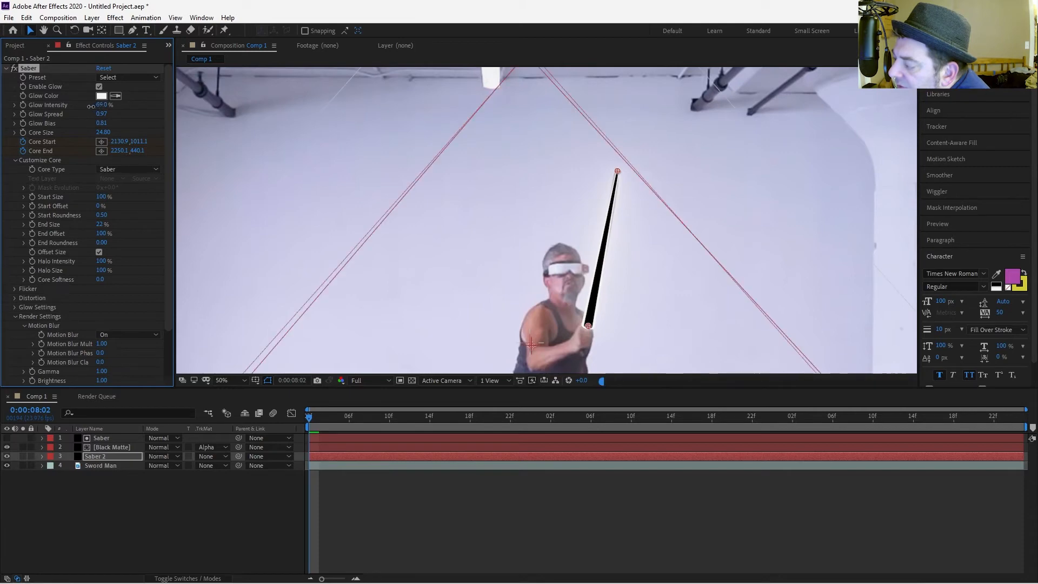
pyautogui.click(102, 105)
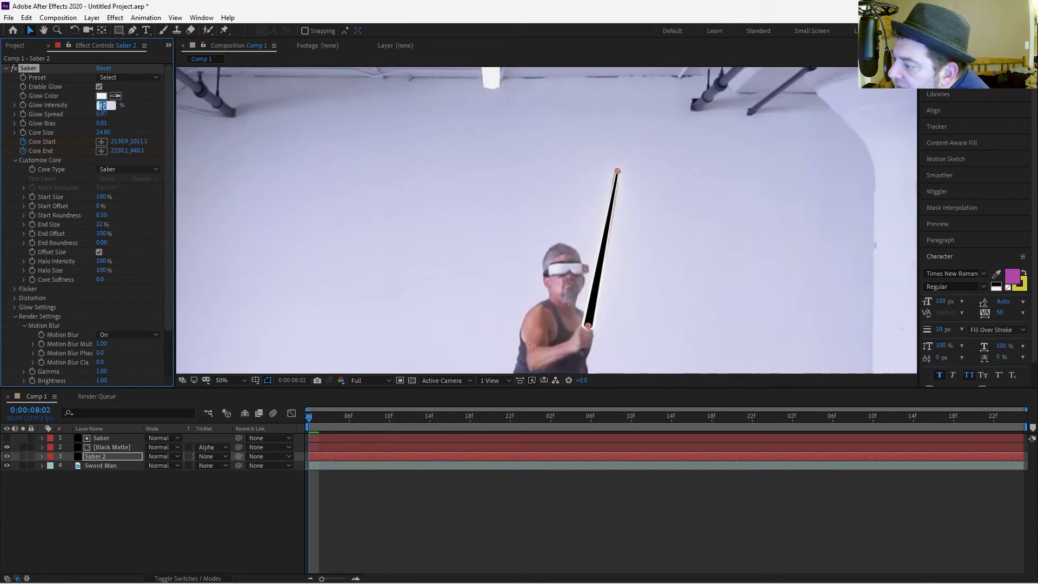
pyautogui.write('65')
pyautogui.press('Return')
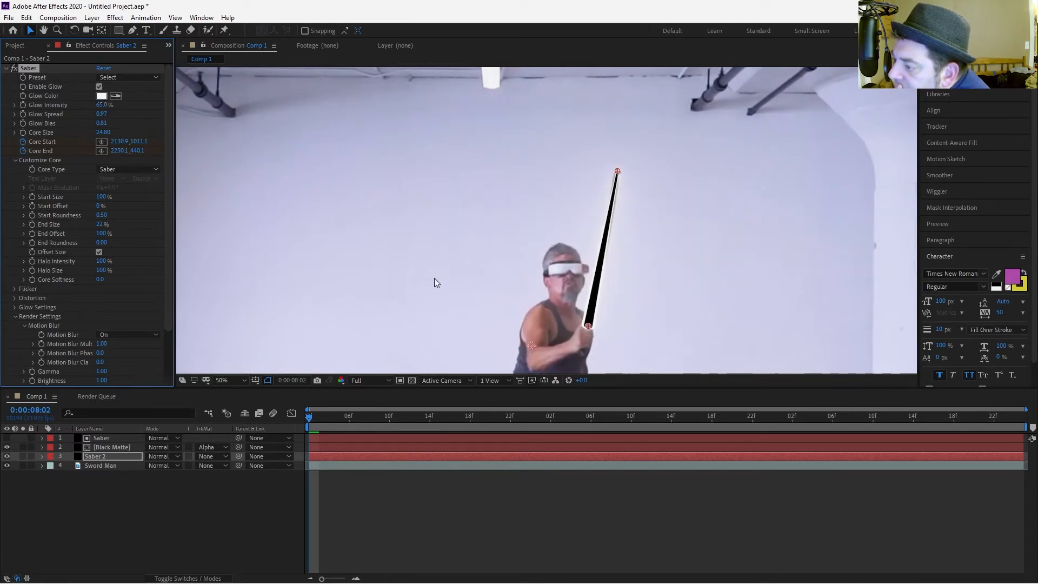
# Select the Saber and Black Matte layers together and duplicate them.
pyautogui.click(294, 520)
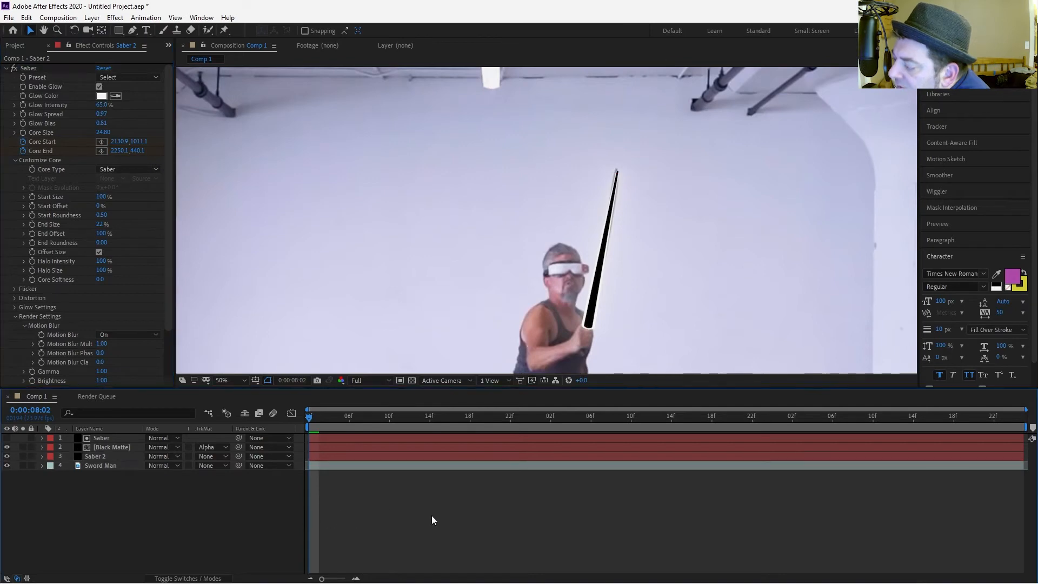
pyautogui.click(120, 439)
pyautogui.click(117, 455)
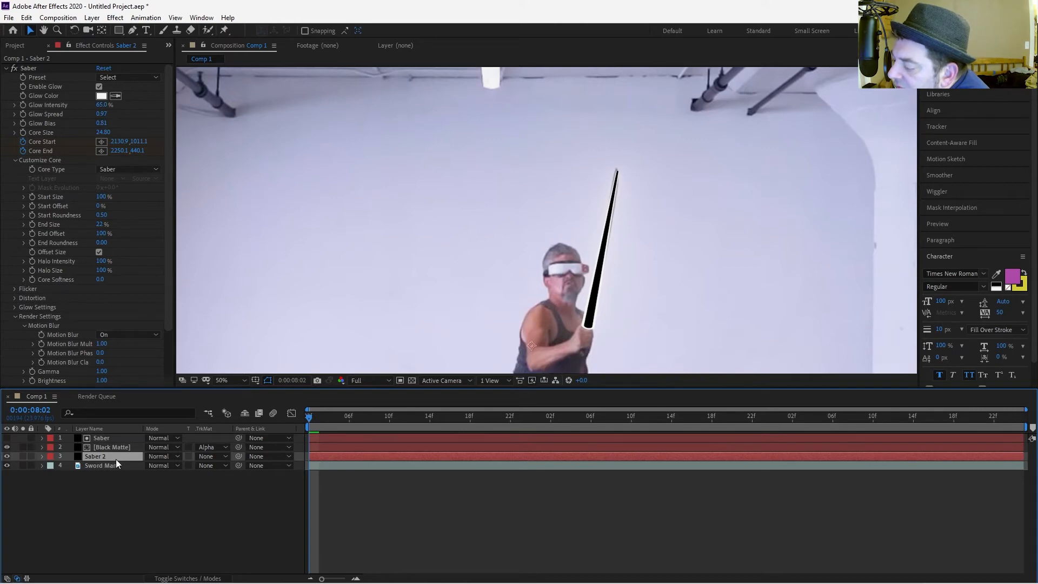
pyautogui.click(104, 441)
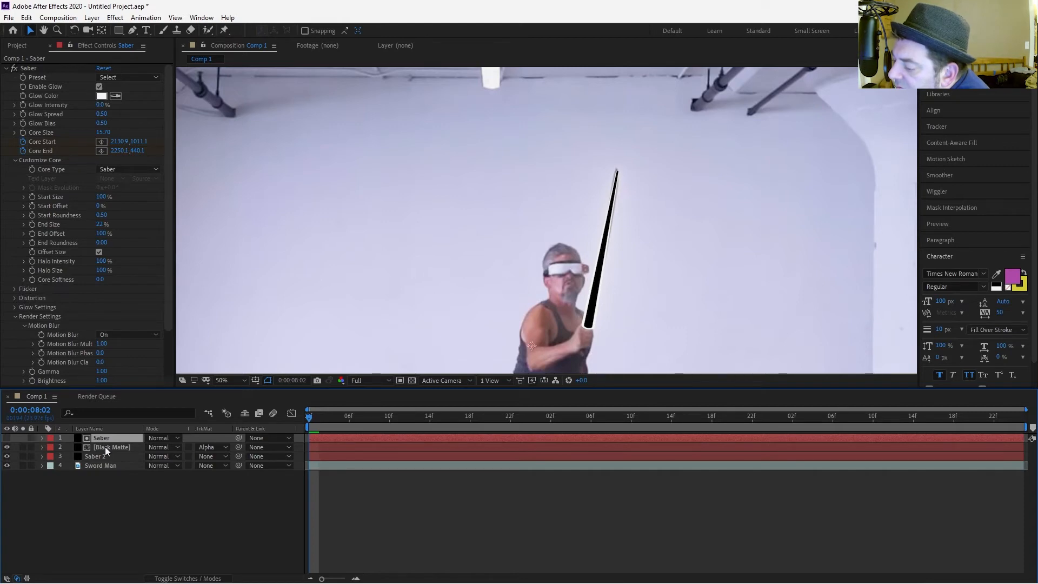
pyautogui.keyDown('shift'); pyautogui.click(105, 446); pyautogui.keyUp('shift')
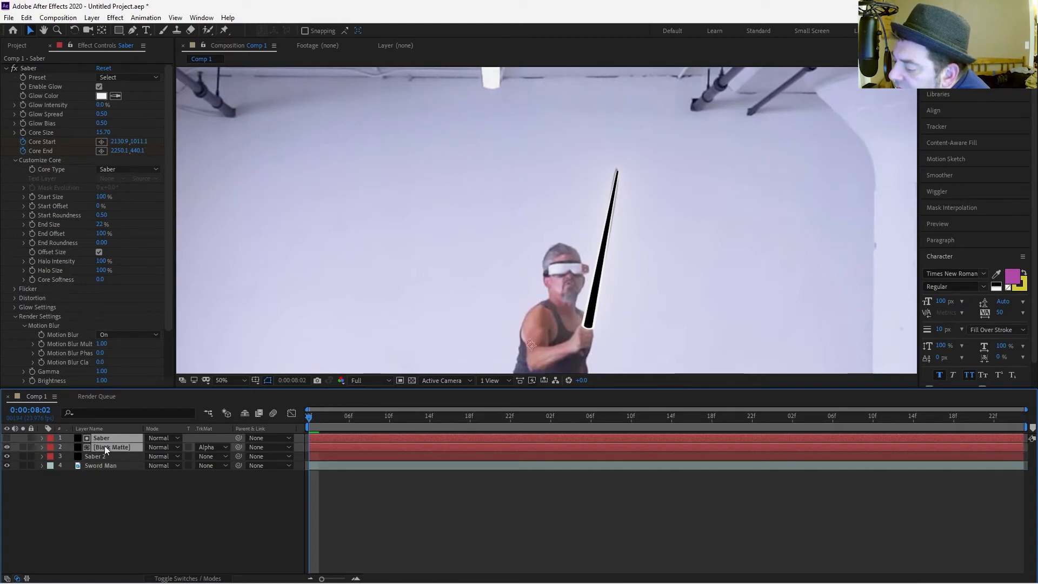
pyautogui.hotkey('ctrl', 'd')
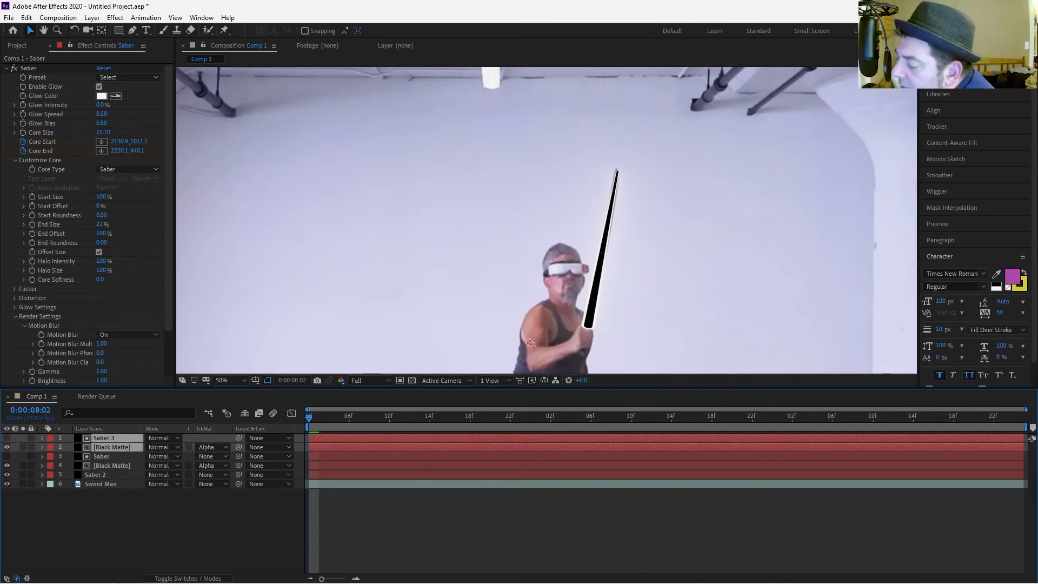
pyautogui.moveTo(297, 581)
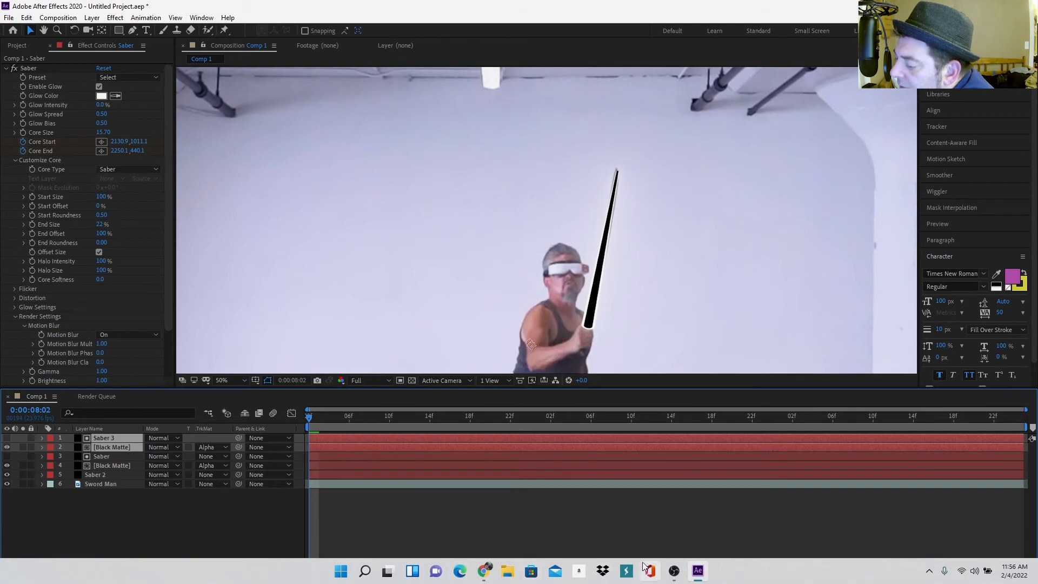
pyautogui.click(674, 575)
pyautogui.click(673, 576)
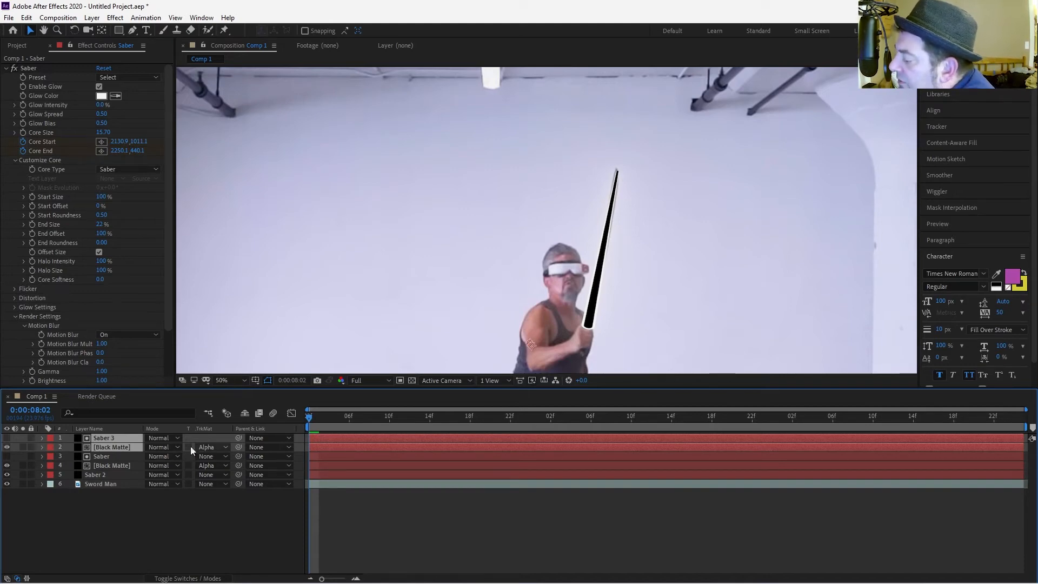
# Reapply Alpha Matte "Saber 3" to the duplicate Black Matte, then delete the duplicated layer pair.
pyautogui.click(228, 446)
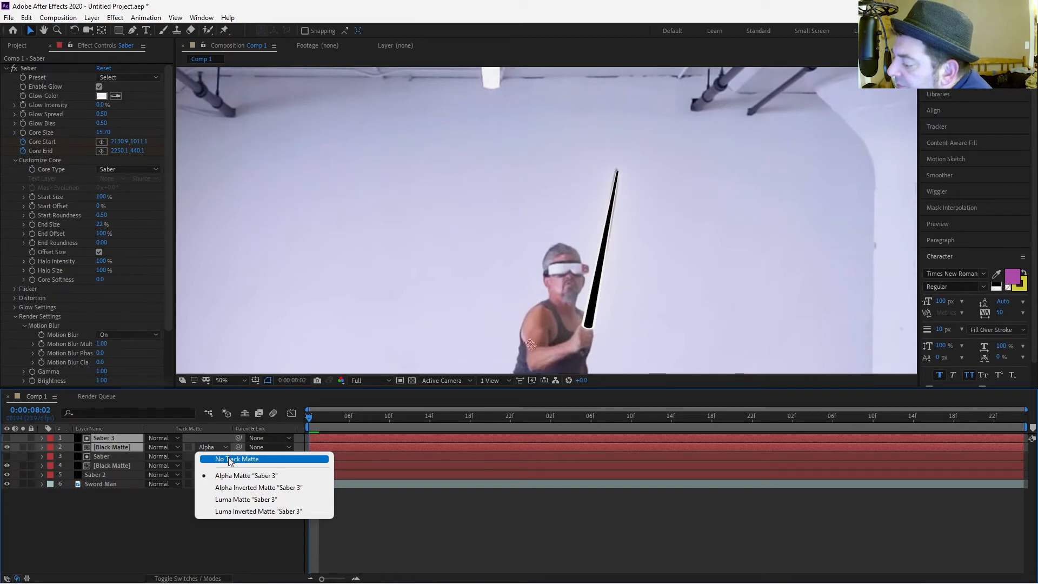
pyautogui.click(229, 459)
pyautogui.click(219, 447)
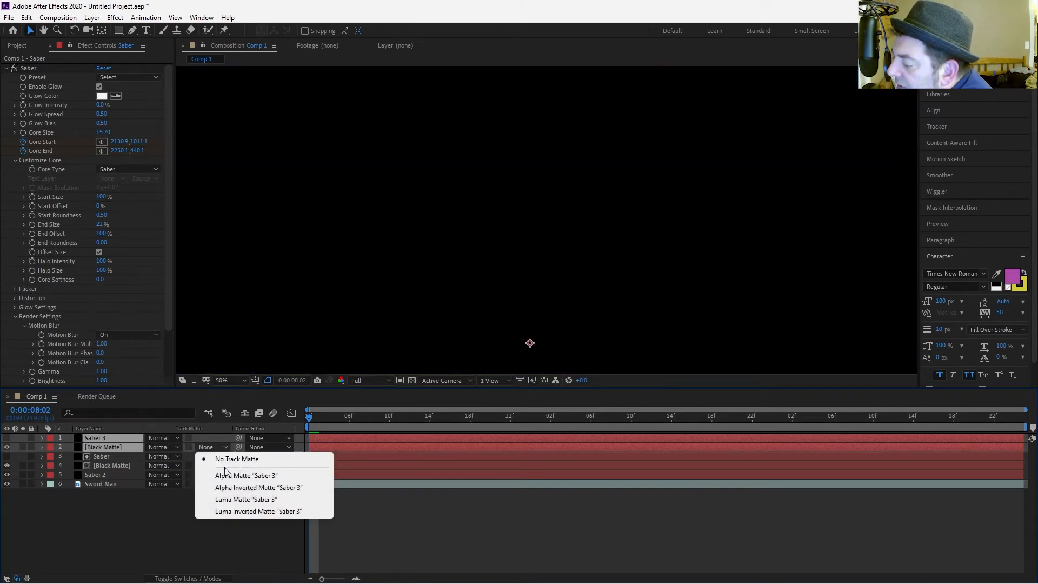
pyautogui.click(227, 475)
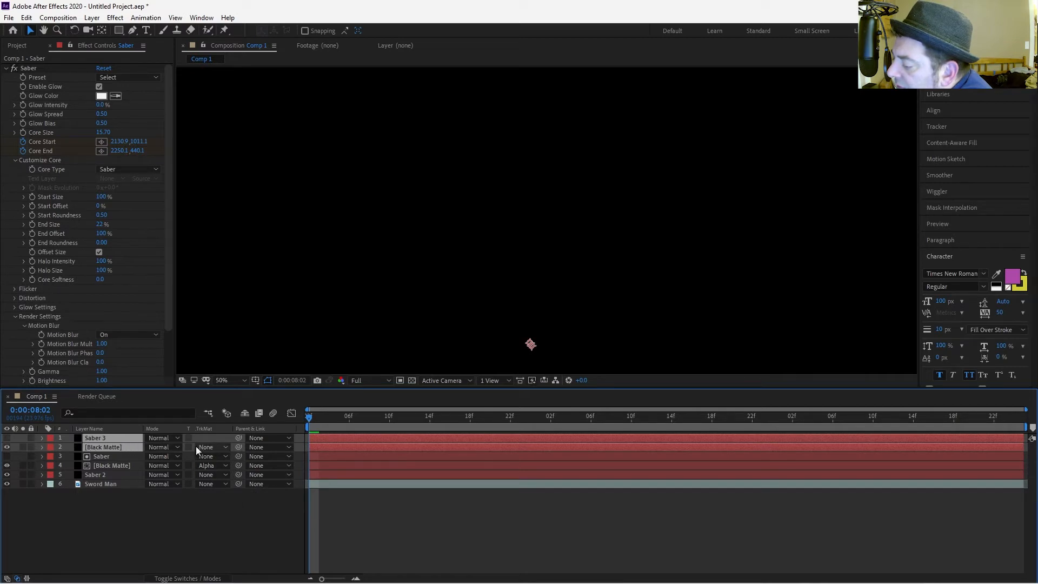
pyautogui.press('Delete')
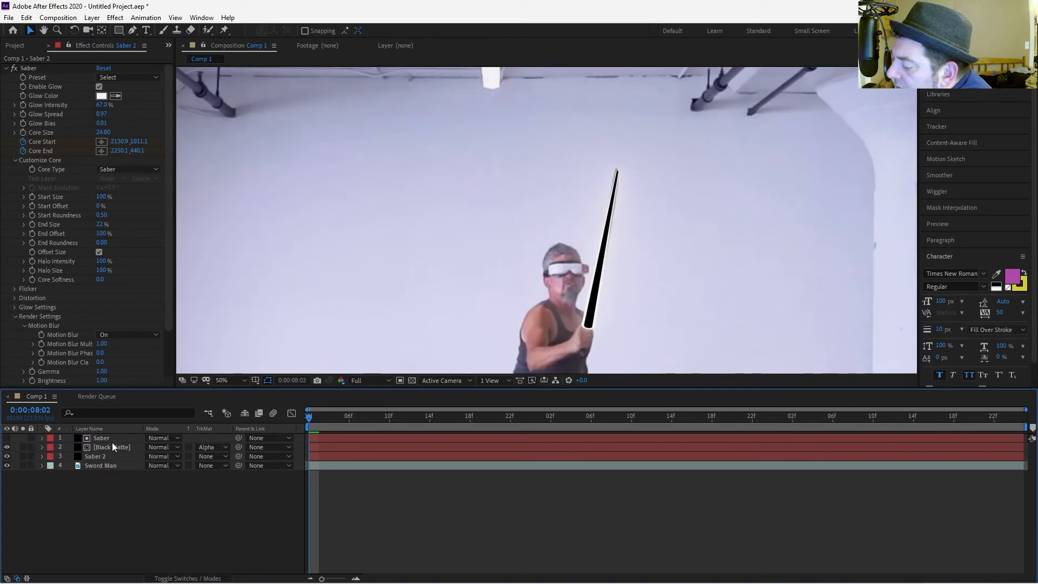
# Duplicate the Saber and Black Matte layer pair once more.
pyautogui.click(112, 442)
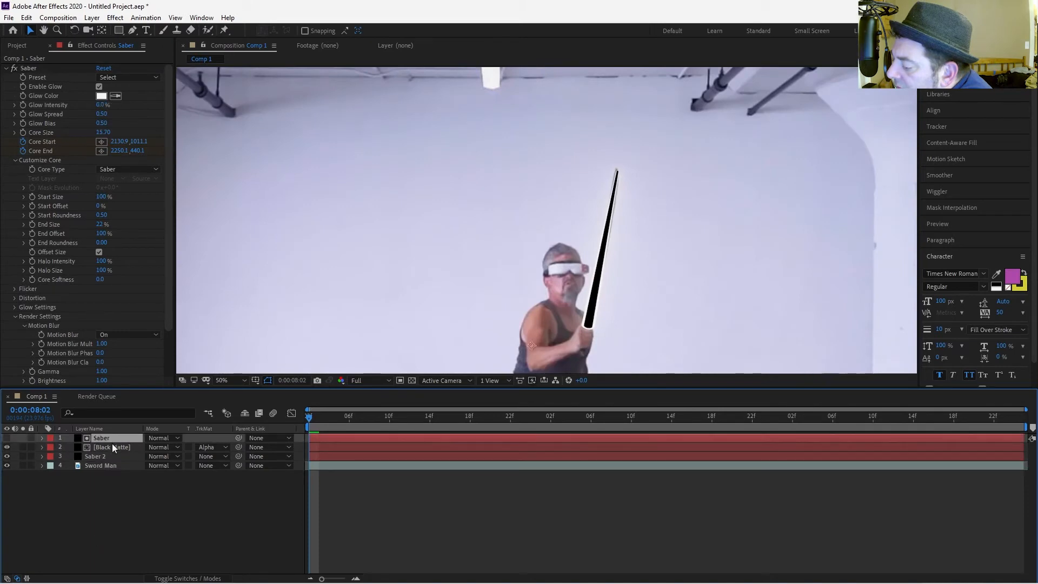
pyautogui.keyDown('shift'); pyautogui.click(112, 446); pyautogui.keyUp('shift')
pyautogui.hotkey('ctrl', 'd')
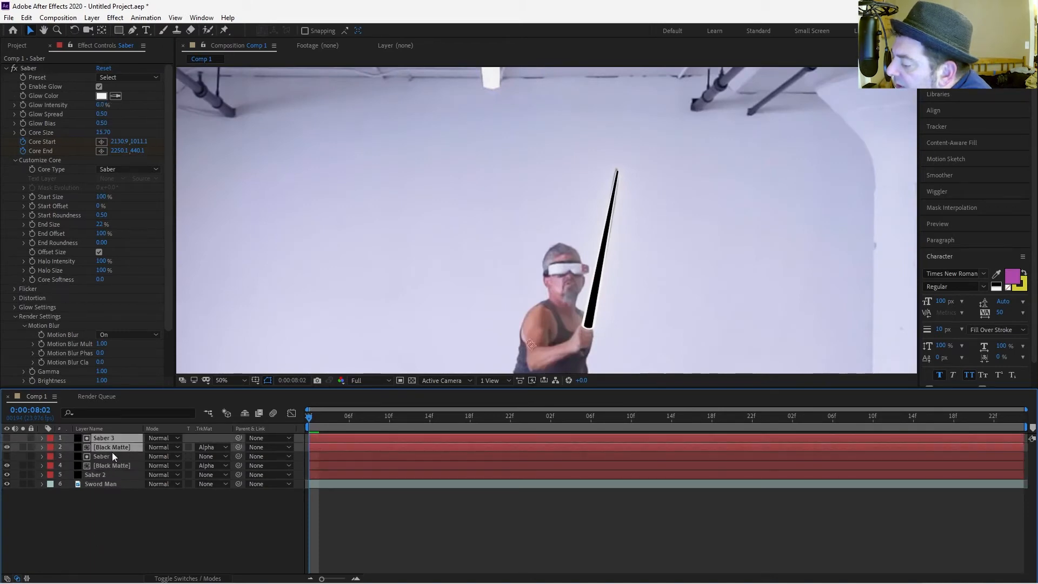
pyautogui.click(110, 495)
# Rename the top duplicated saber layer to Noise.
pyautogui.click(112, 436)
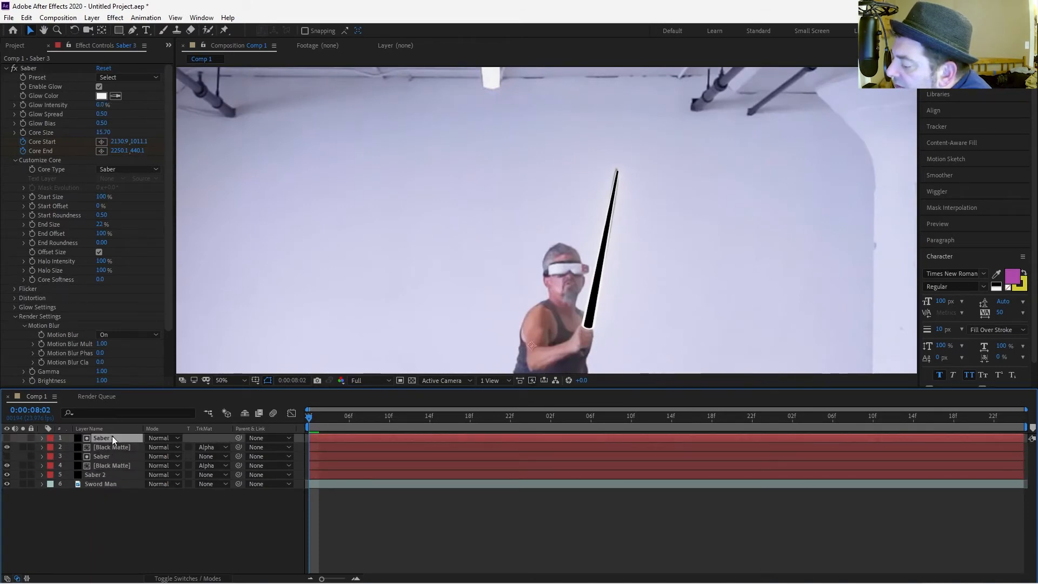
pyautogui.hotkey('ctrl', 'space')
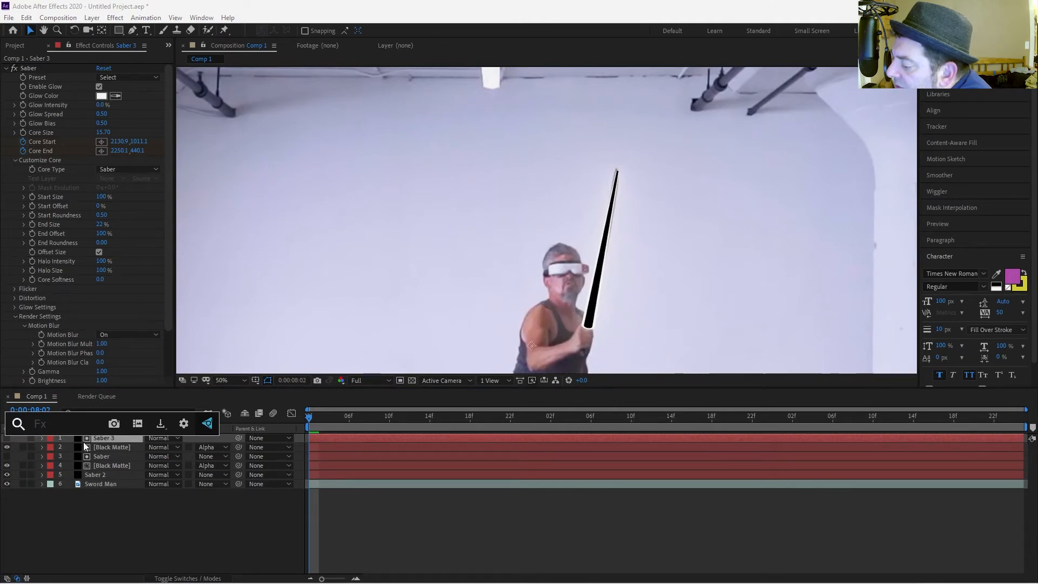
pyautogui.click(90, 442)
pyautogui.press('Return')
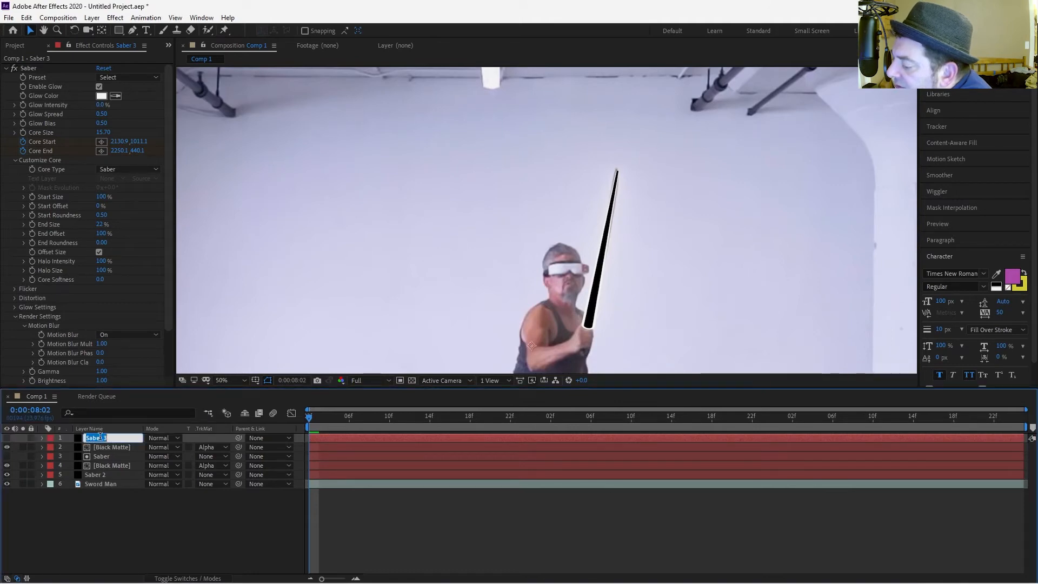
pyautogui.write('Noise')
pyautogui.press('Return')
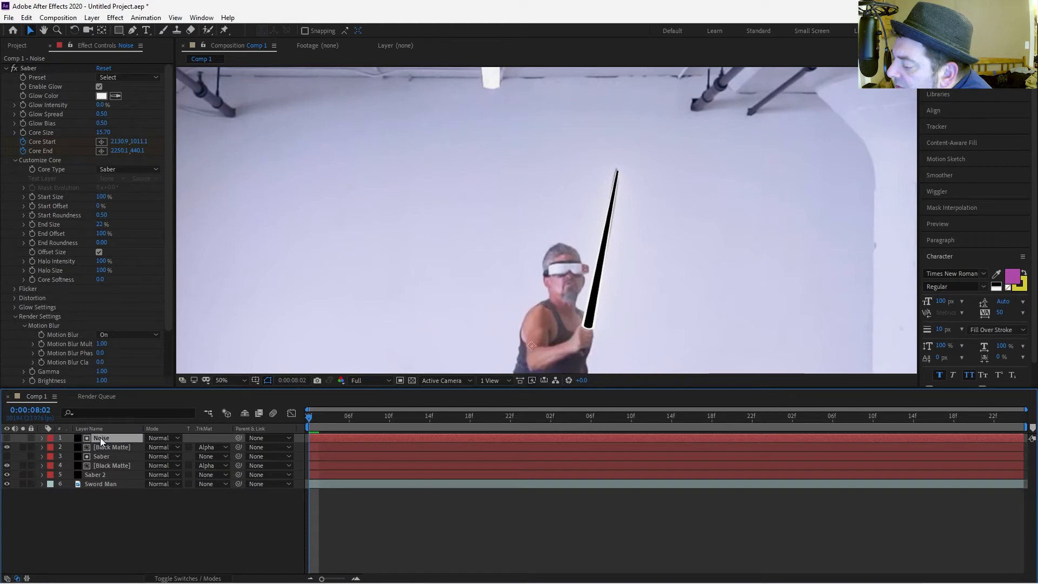
# Apply the Turbulent Noise effect to the Noise layer.
pyautogui.hotkey('ctrl', 'space')
pyautogui.write('Turbu')
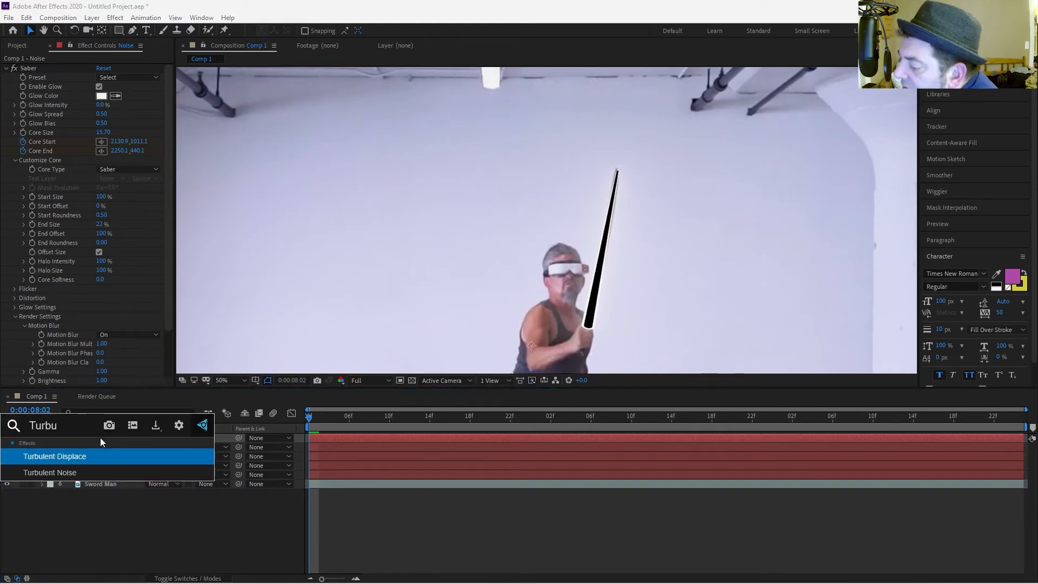
pyautogui.click(79, 471)
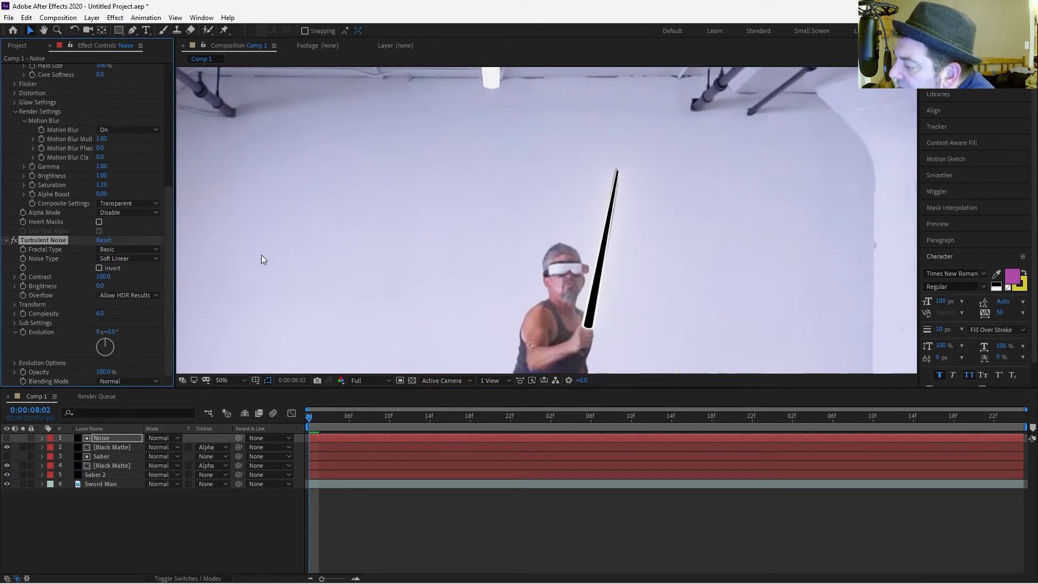
# Set the top Black Matte layer's track matte to No Track Matte and deselect all layers.
pyautogui.click(206, 448)
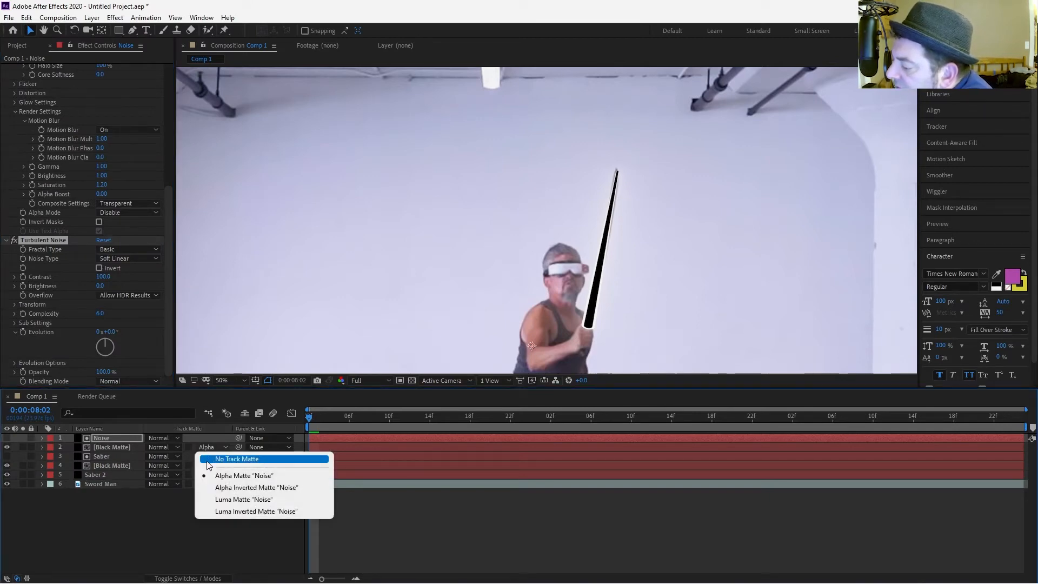
pyautogui.click(219, 458)
pyautogui.click(126, 441)
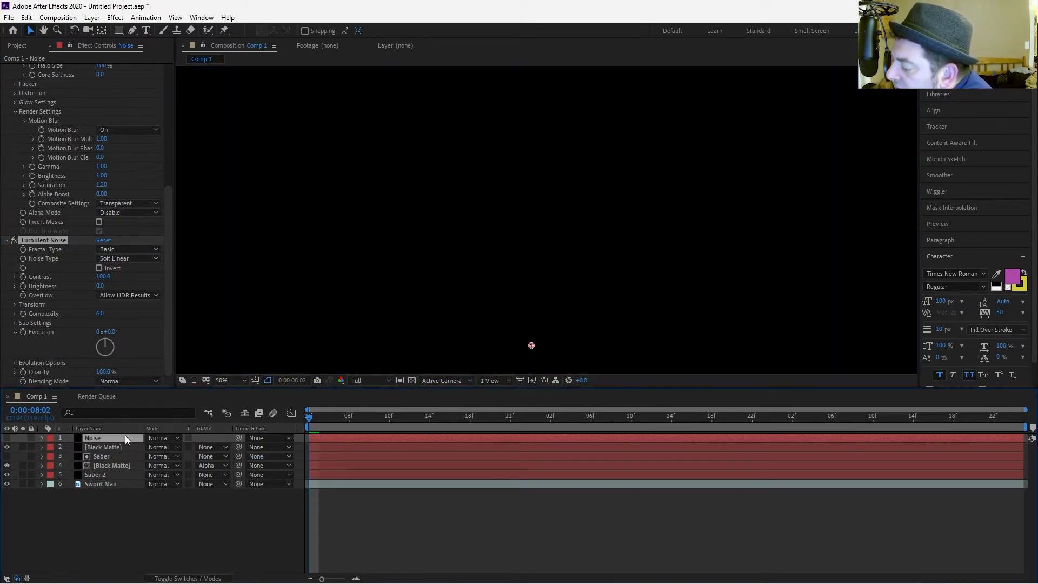
pyautogui.hotkey('ctrl', 'shift', 'a')
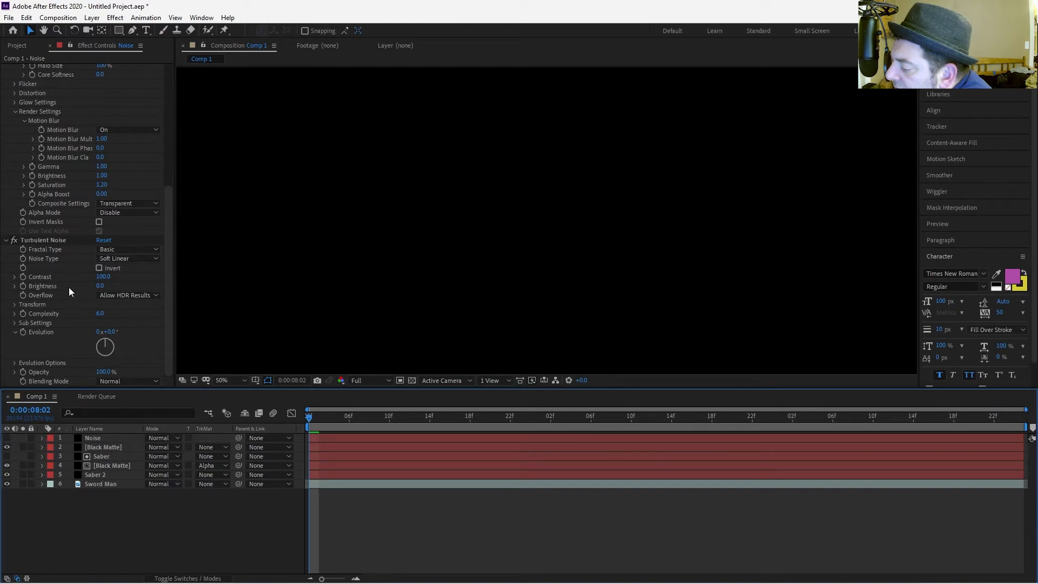
# Copy the Turbulent Noise effect from the Noise layer and paste it onto the top Black Matte layer.
pyautogui.scroll(6, 64, 269)
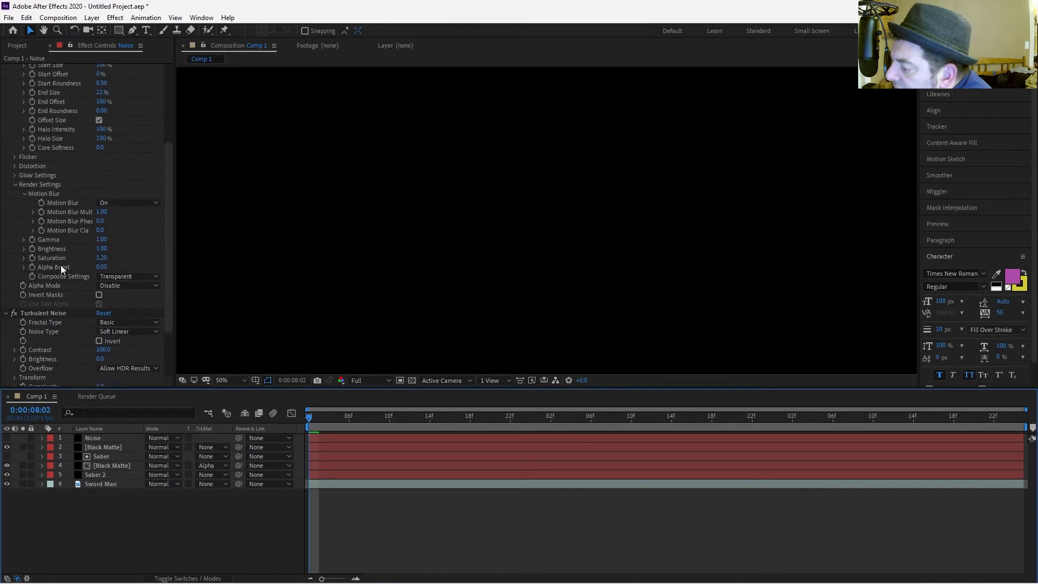
pyautogui.scroll(3, 61, 267)
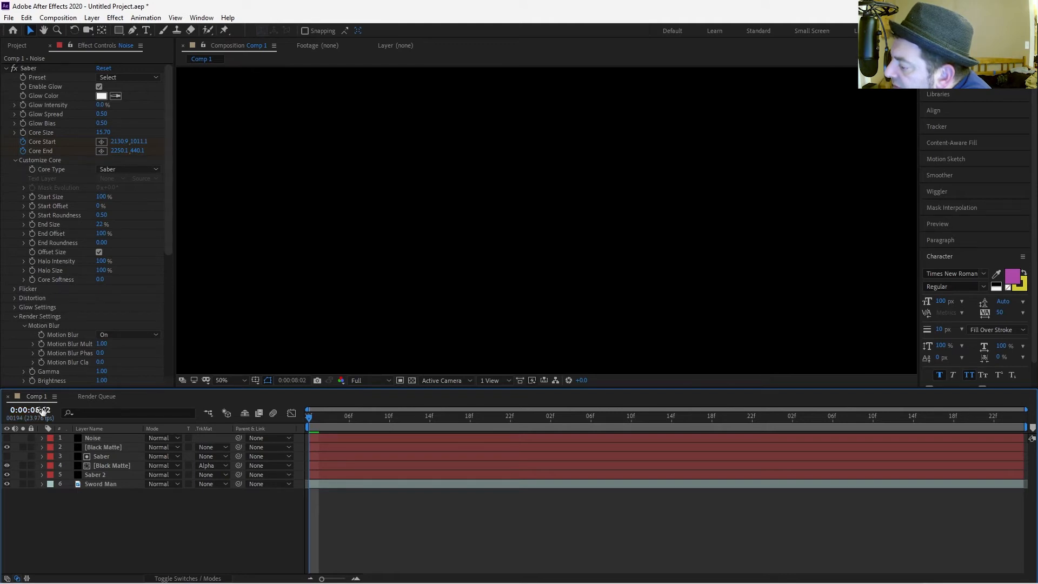
pyautogui.click(101, 437)
pyautogui.scroll(-6, 39, 303)
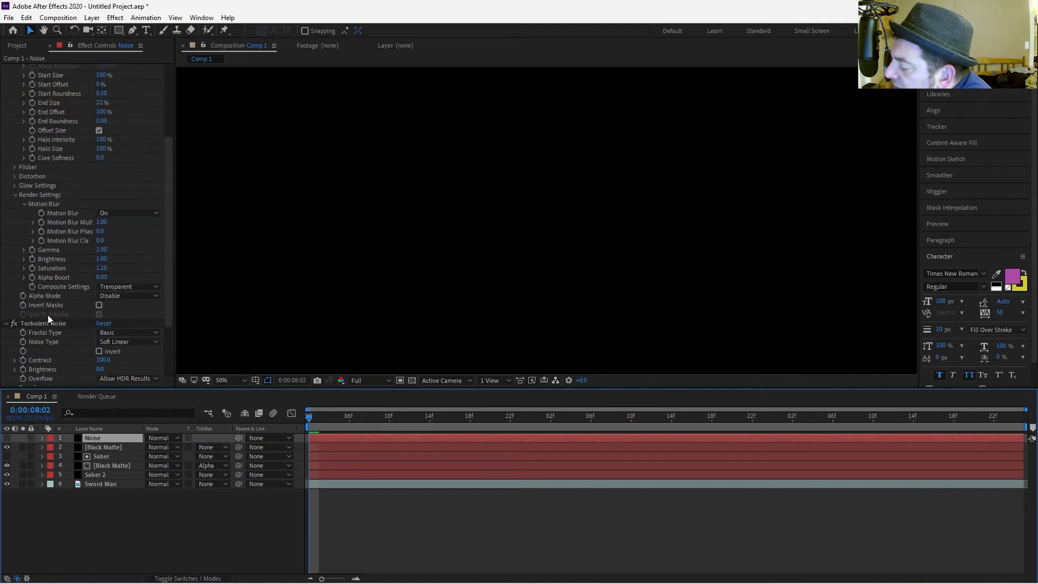
pyautogui.click(43, 241)
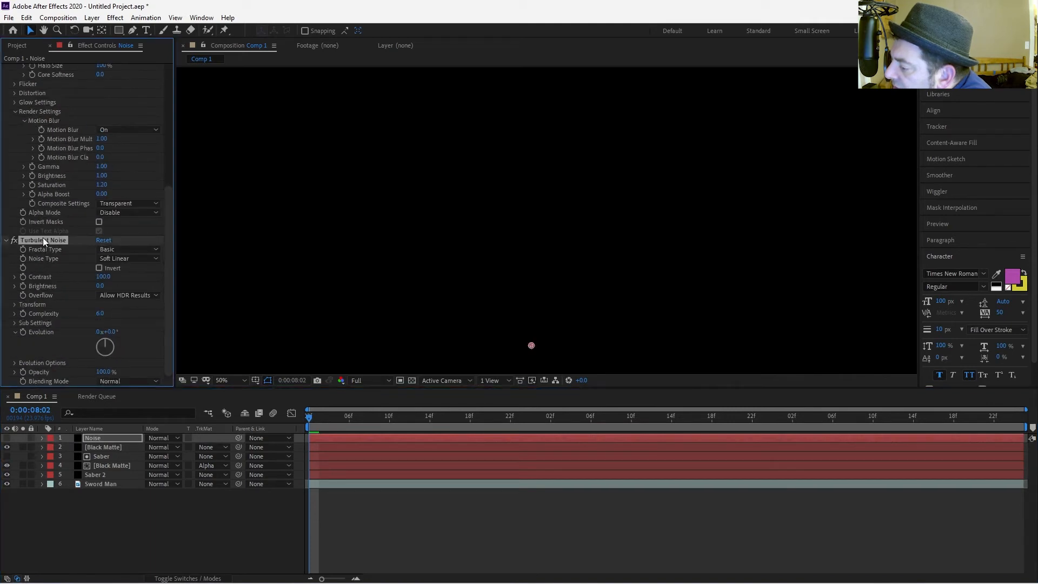
pyautogui.click(104, 446)
pyautogui.hotkey('ctrl', 'v')
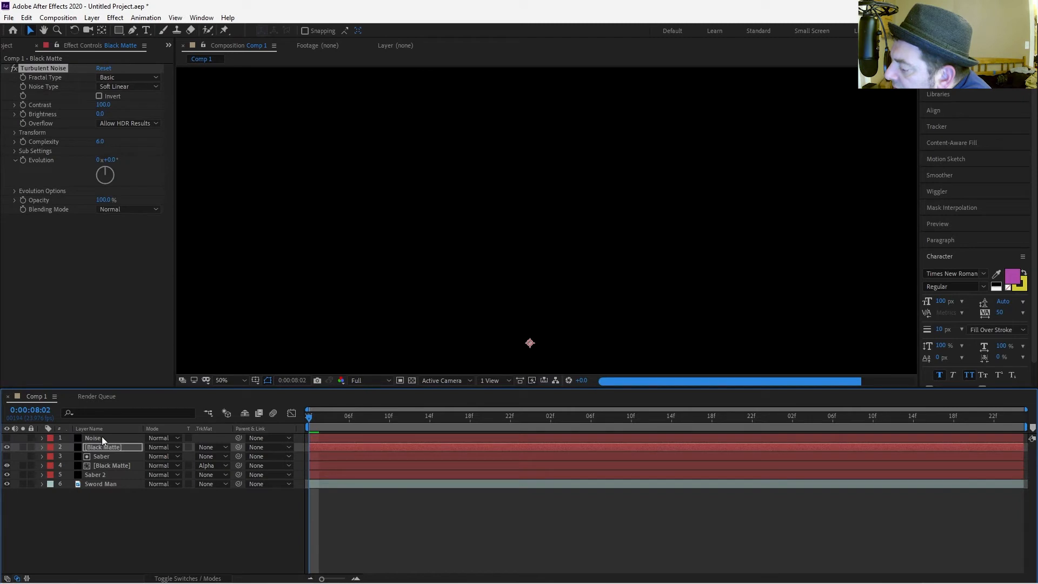
# Set the Black Matte's Turbulent Noise Fractal Type to Dynamic Progressive.
pyautogui.click(102, 438)
pyautogui.scroll(-2, 47, 331)
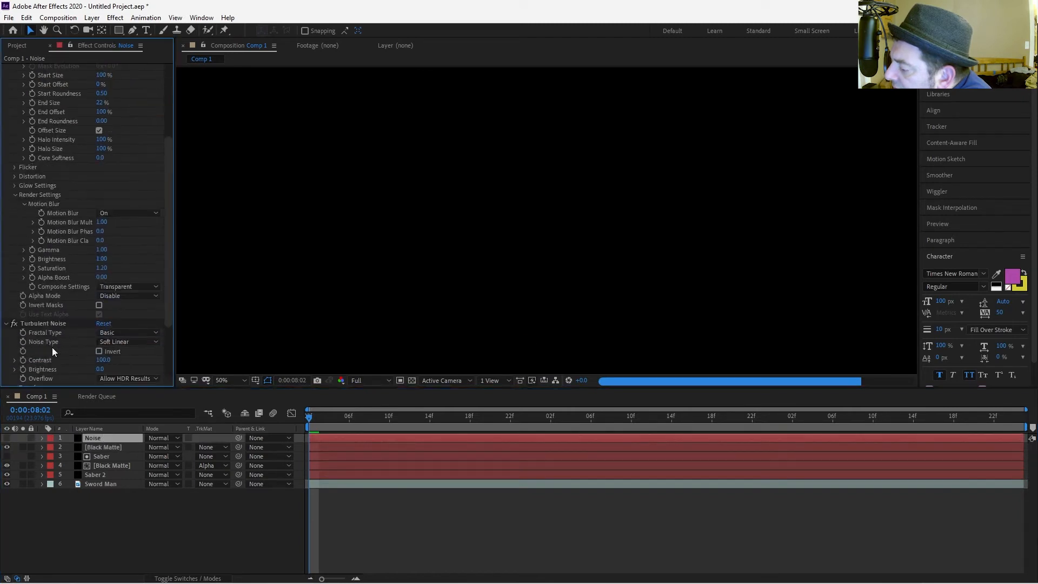
pyautogui.scroll(-2, 39, 323)
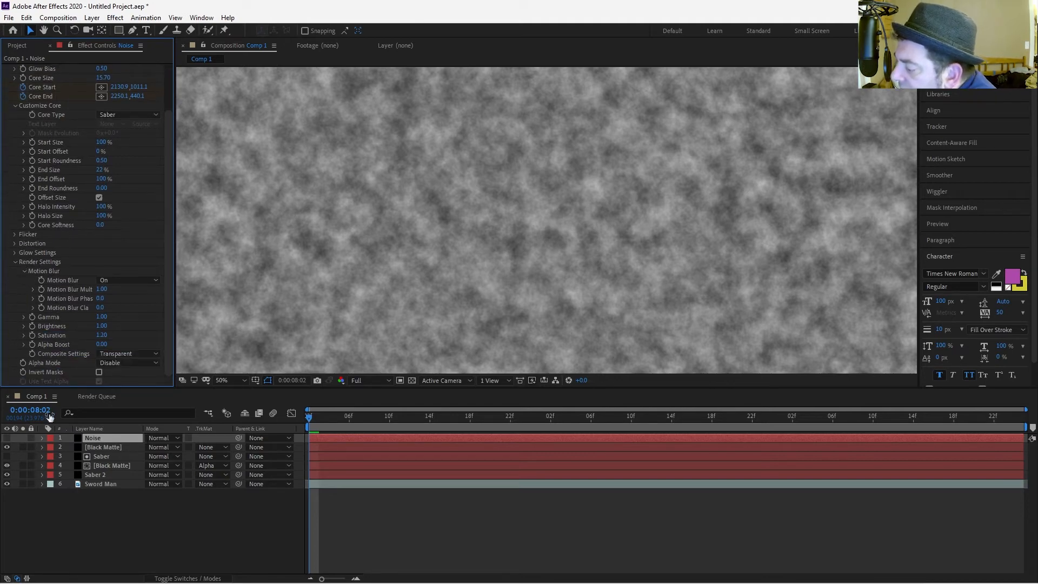
pyautogui.click(106, 448)
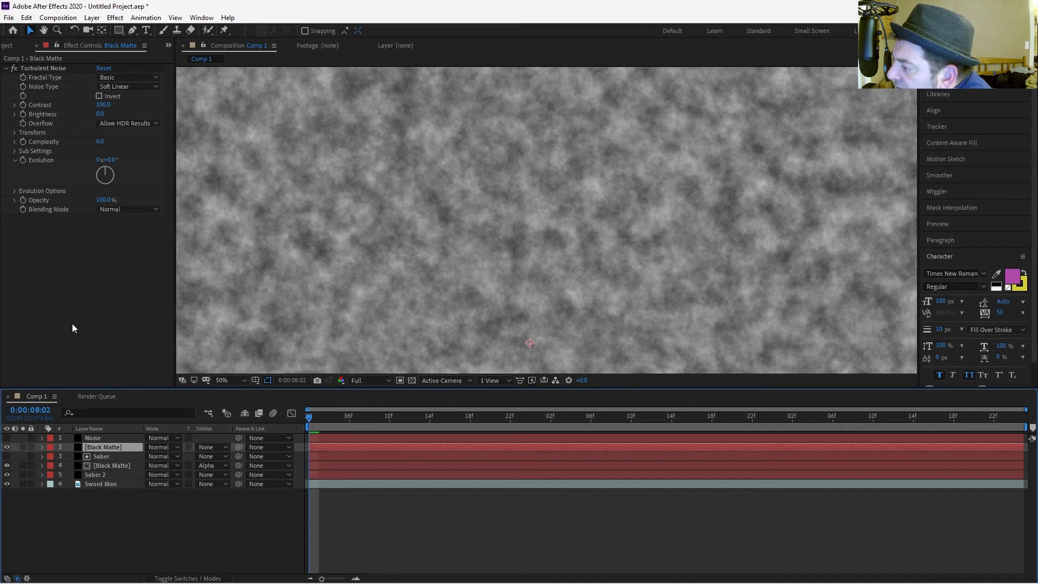
pyautogui.click(117, 79)
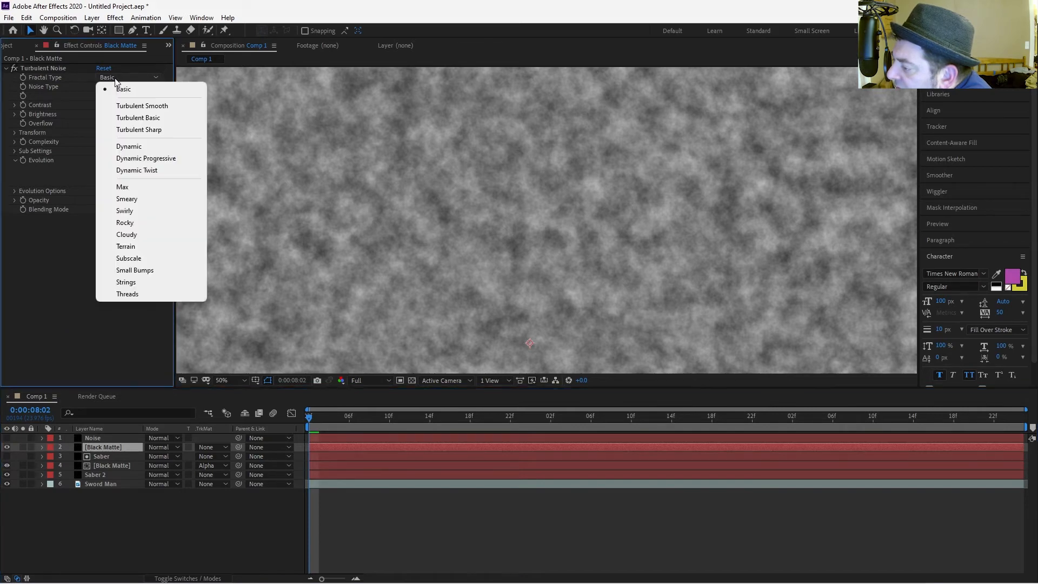
pyautogui.click(138, 158)
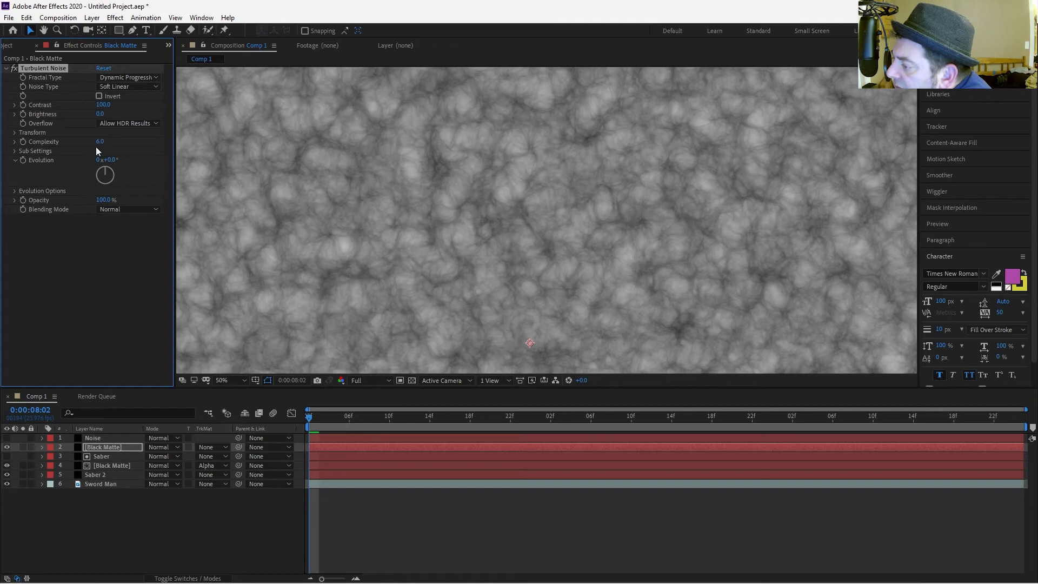
# Set the Turbulent Noise Contrast to 233.0 and Brightness to -57.0.
pyautogui.moveTo(101, 108); pyautogui.dragTo(157, 111)
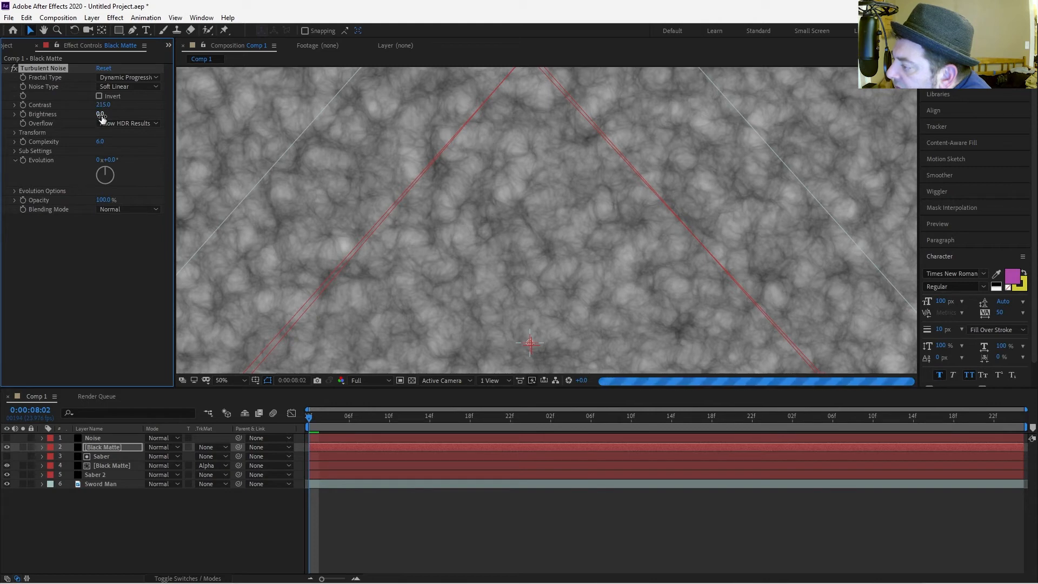
pyautogui.moveTo(100, 114)
pyautogui.mouseDown()
pyautogui.moveTo(57, 116)
pyautogui.moveTo(105, 117)
pyautogui.mouseUp()
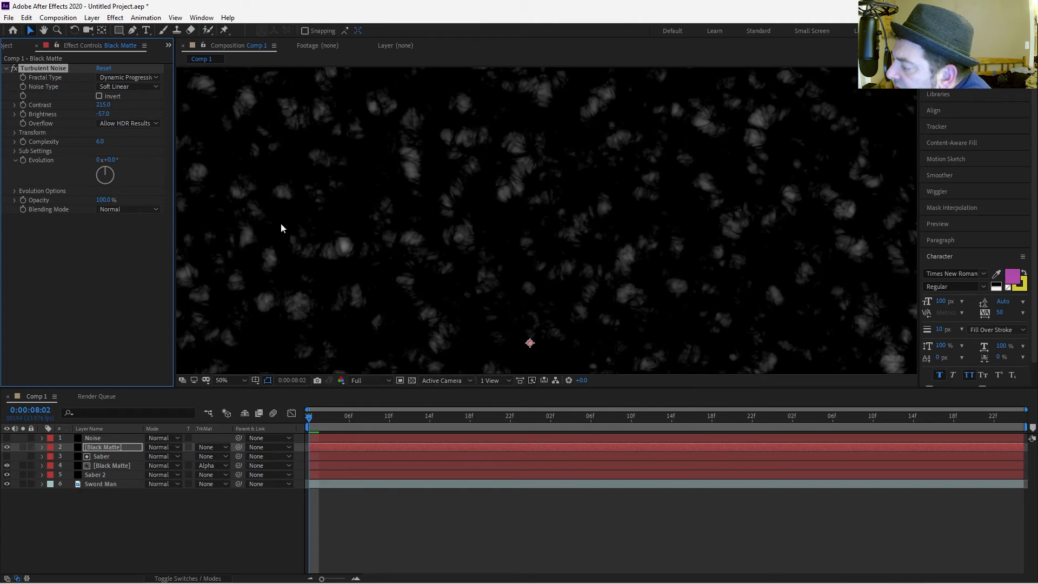
pyautogui.moveTo(103, 105); pyautogui.dragTo(107, 108)
# Add an expression to the Turbulent Noise Evolution property, then clear its text.
pyautogui.keyDown('alt'); pyautogui.click(24, 160); pyautogui.keyUp('alt')
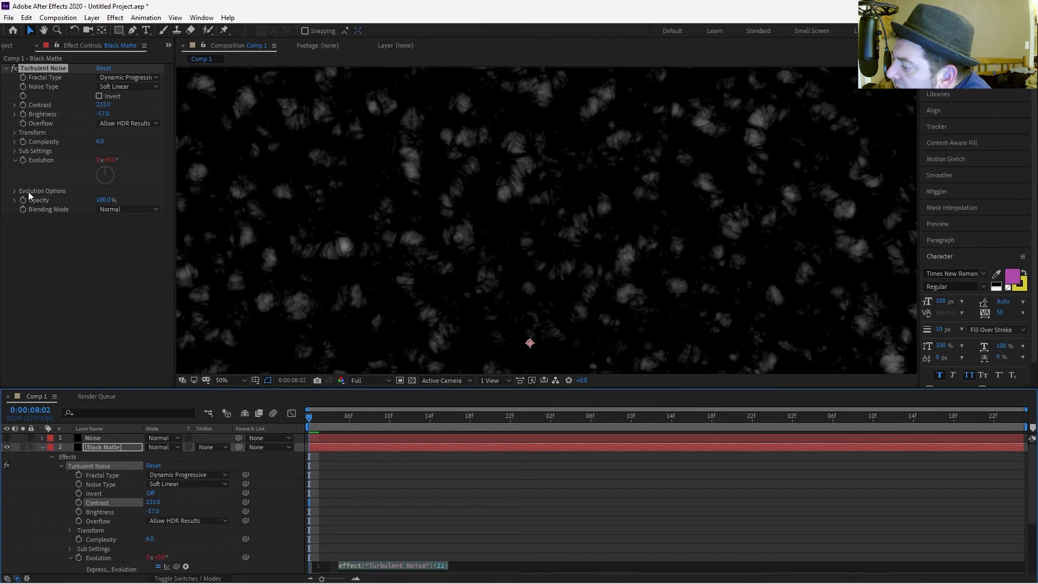
pyautogui.click(28, 173)
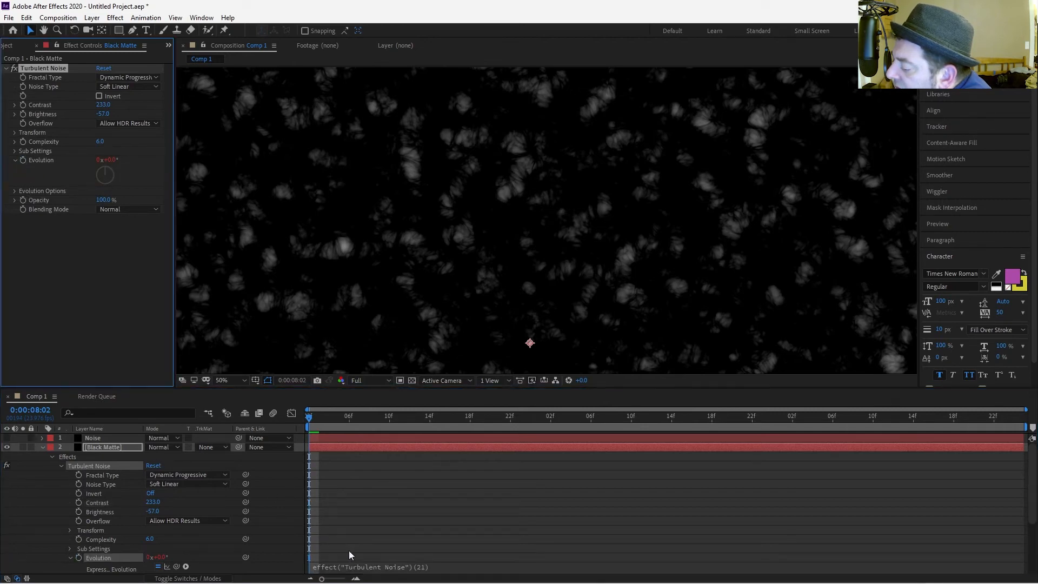
pyautogui.click(286, 559)
pyautogui.click(348, 565)
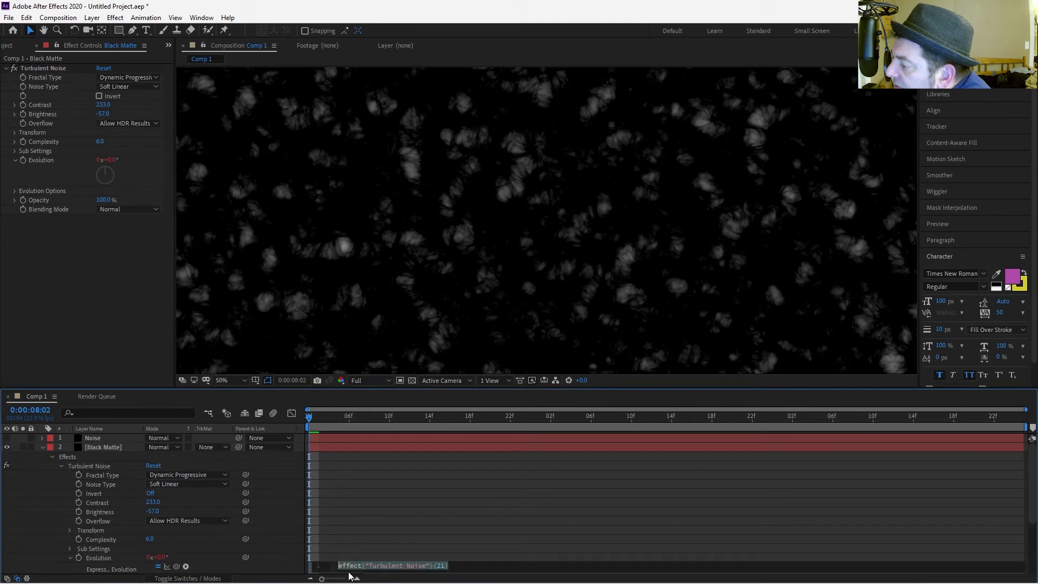
pyautogui.press('BackSpace')
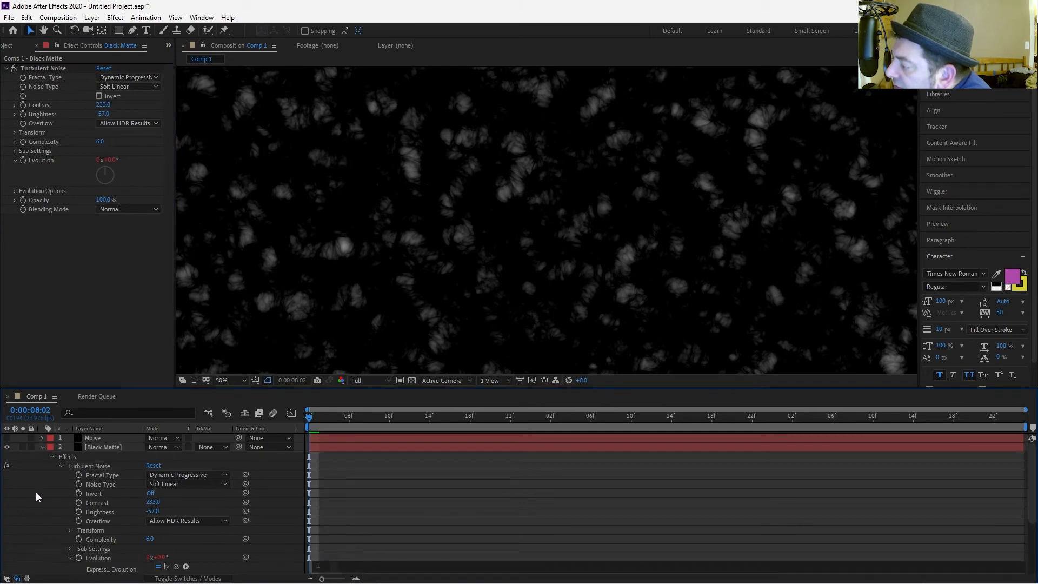
# Try rotating Evolution to 0x+78.0° and switching preview resolution to Quarter, then undo the rotation.
pyautogui.click(37, 501)
pyautogui.moveTo(104, 172); pyautogui.dragTo(145, 183)
pyautogui.click(370, 380)
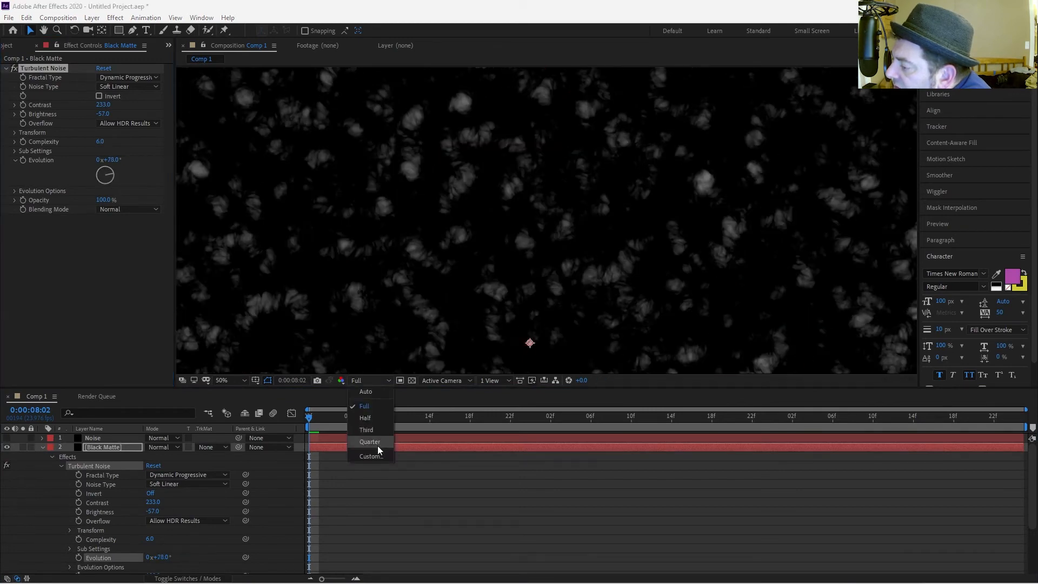
pyautogui.click(371, 441)
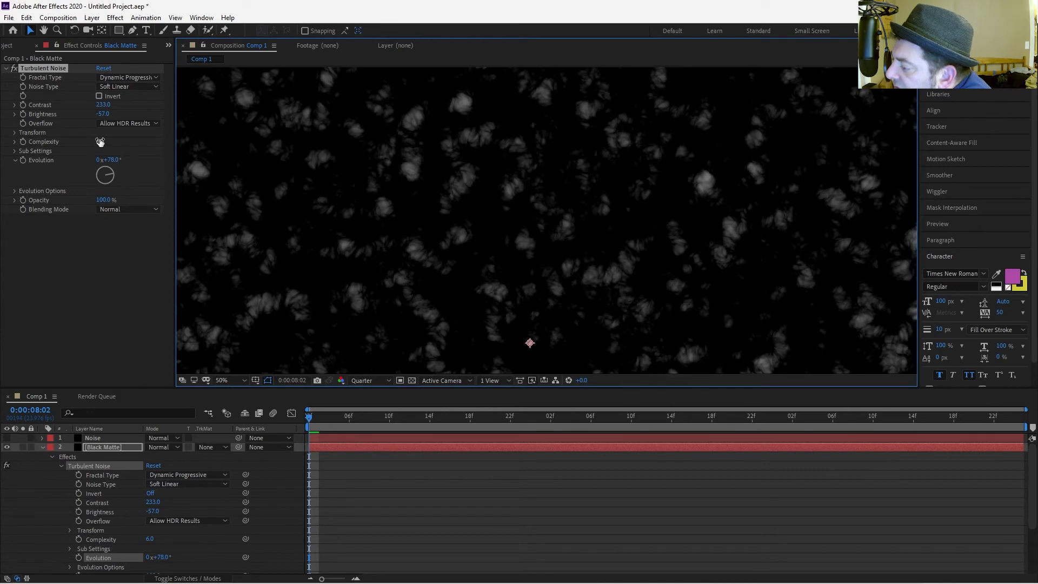
pyautogui.moveTo(110, 179); pyautogui.dragTo(110, 210)
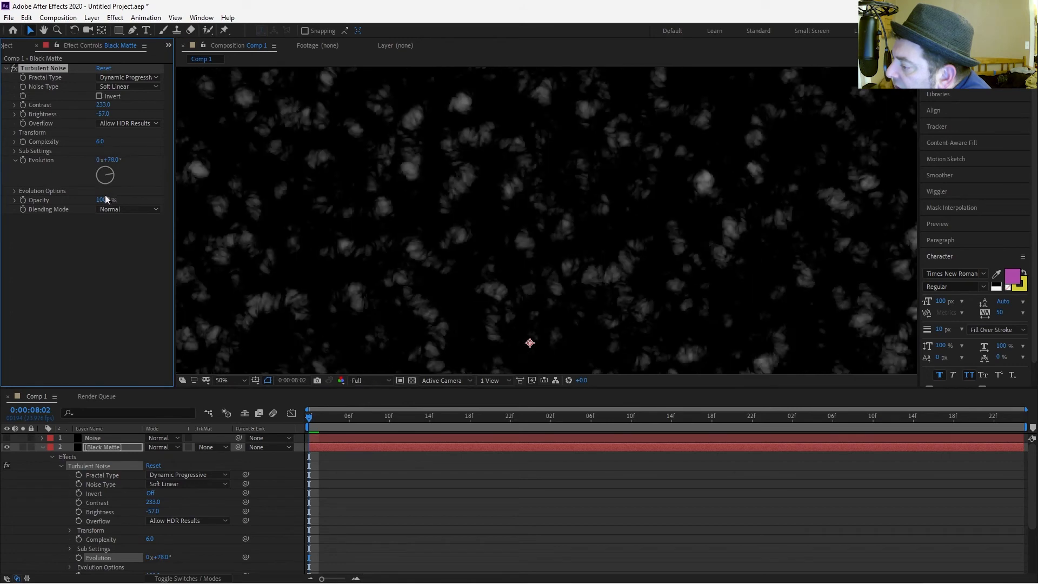
pyautogui.hotkey('ctrl', 'z')
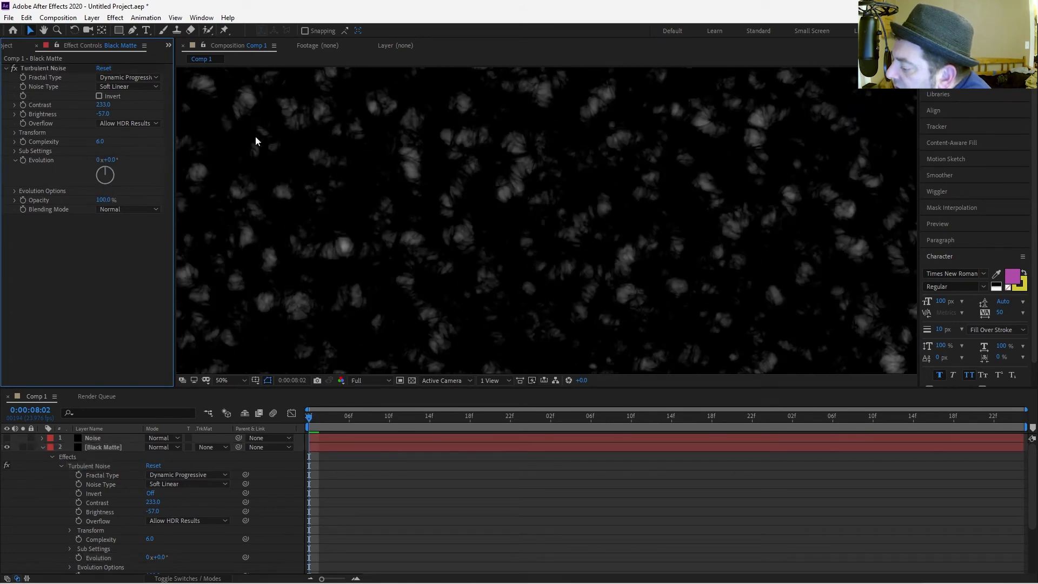
# Enter the expression time*250 on the Turbulent Noise Evolution property.
pyautogui.keyDown('alt'); pyautogui.click(24, 159); pyautogui.keyUp('alt')
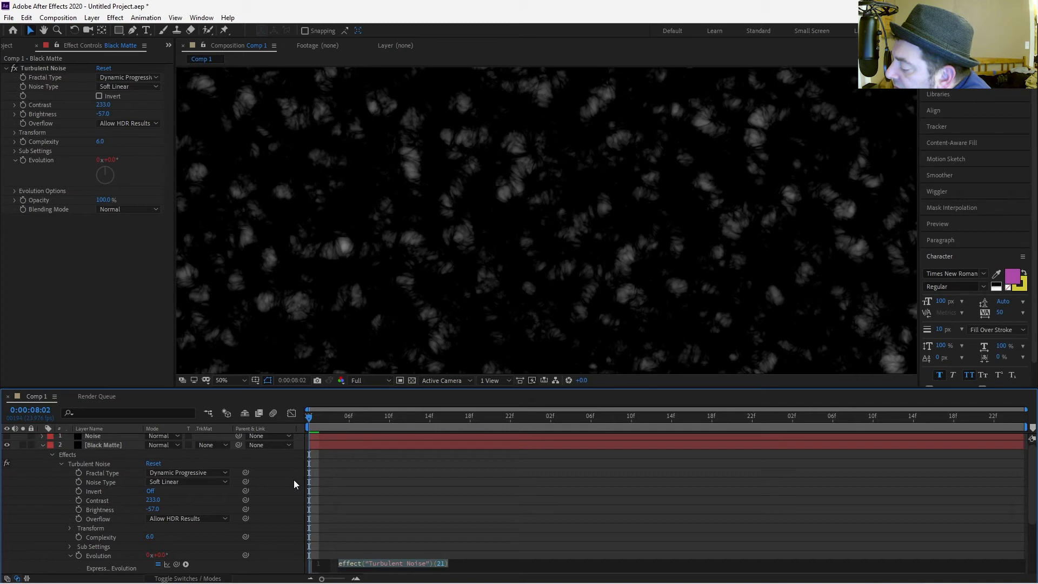
pyautogui.write('time')
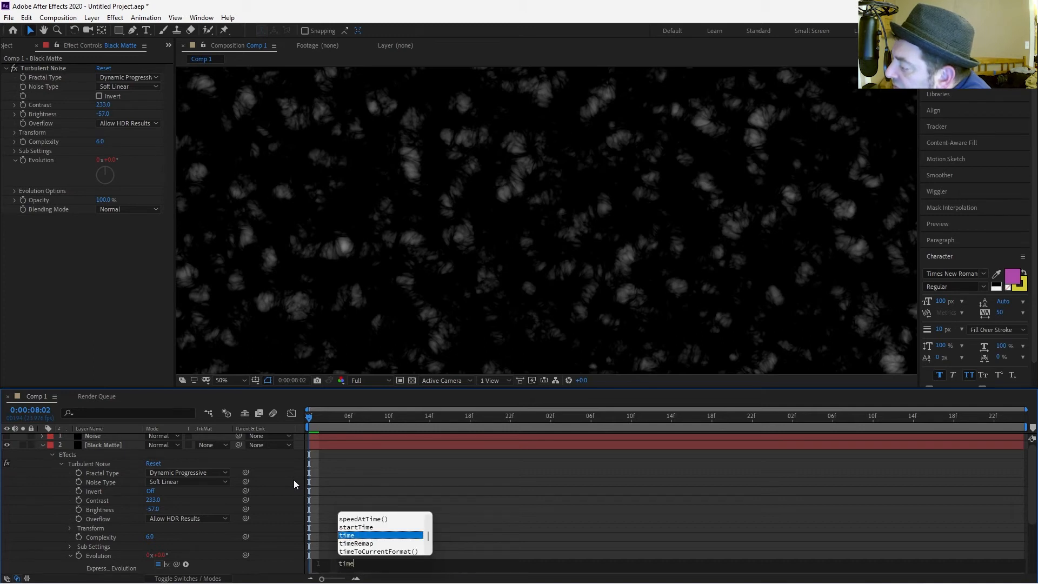
pyautogui.write('*')
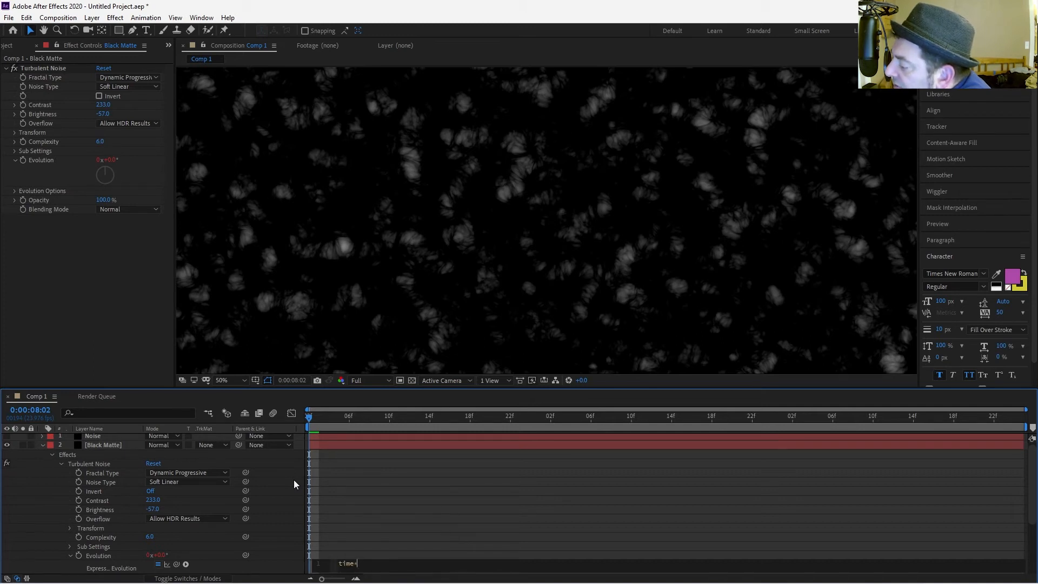
pyautogui.write('250')
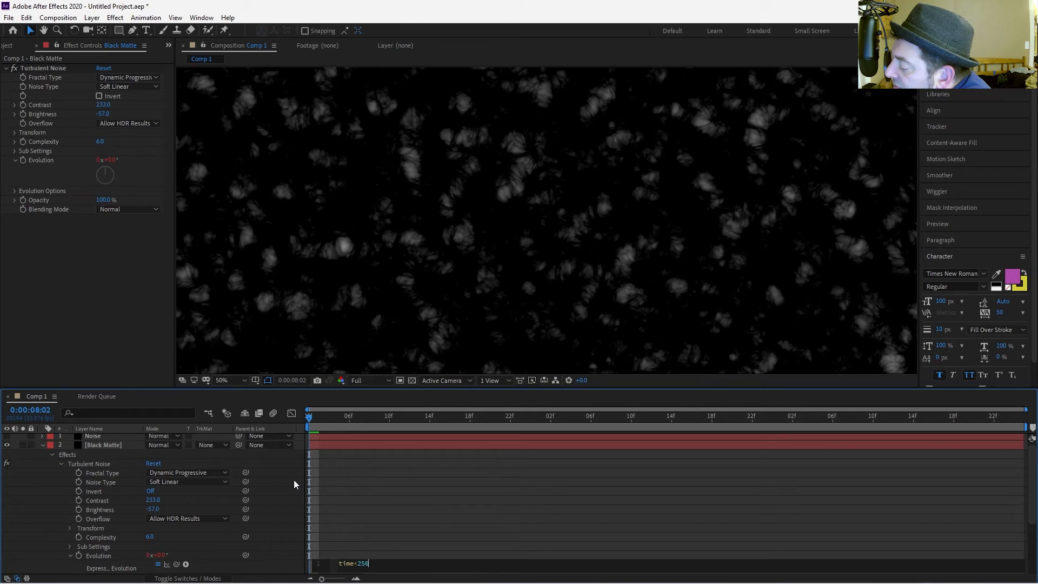
pyautogui.click(347, 541)
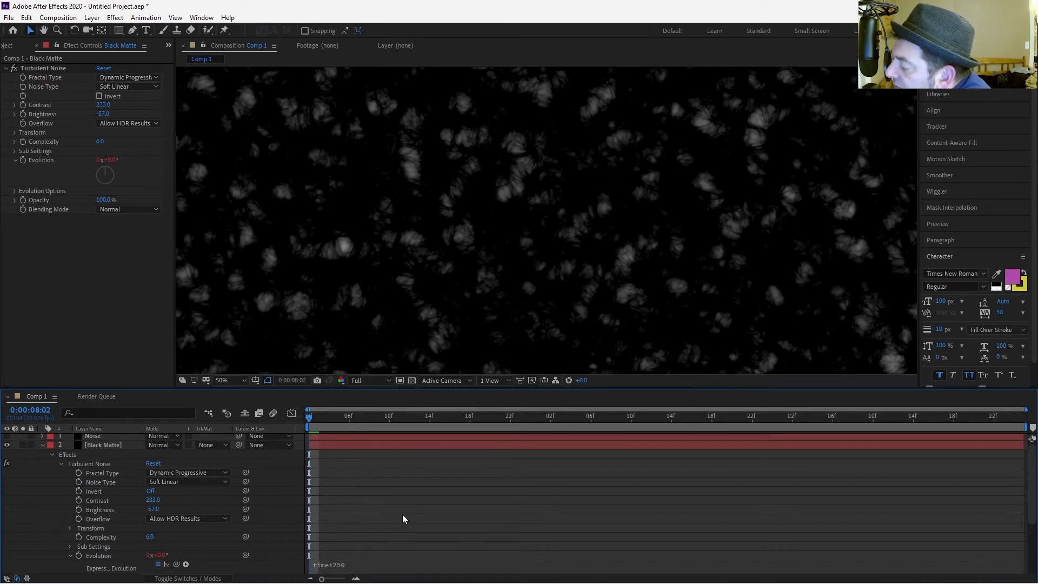
# Play the composition to preview the animated turbulent noise.
pyautogui.press('space')
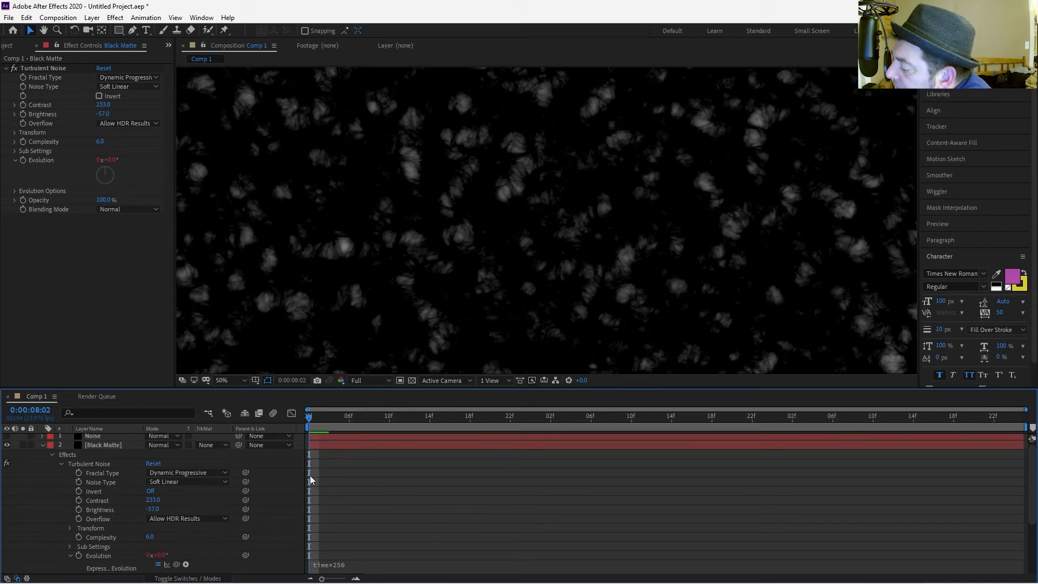
pyautogui.press('space')
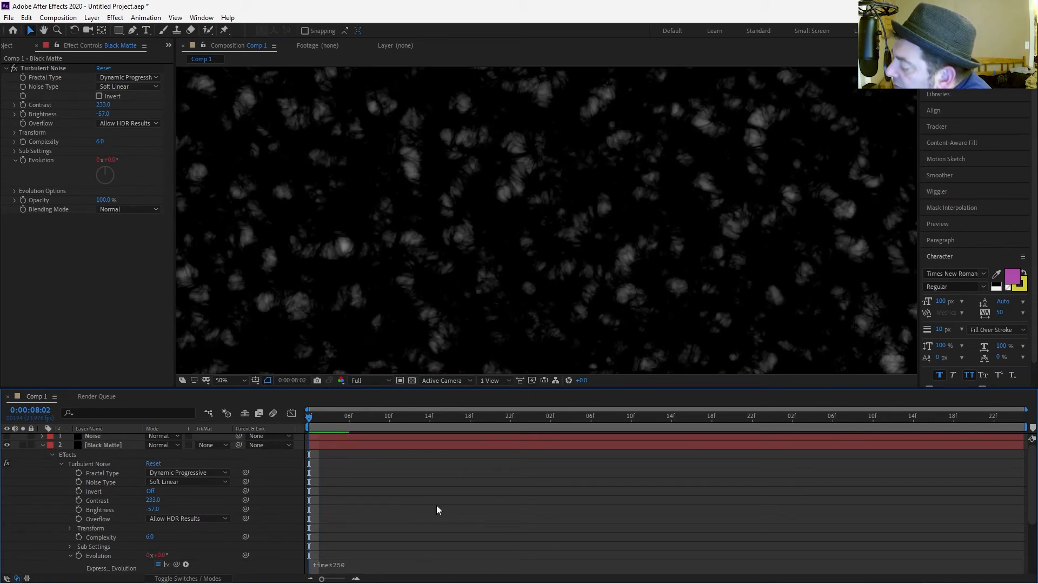
pyautogui.press('space')
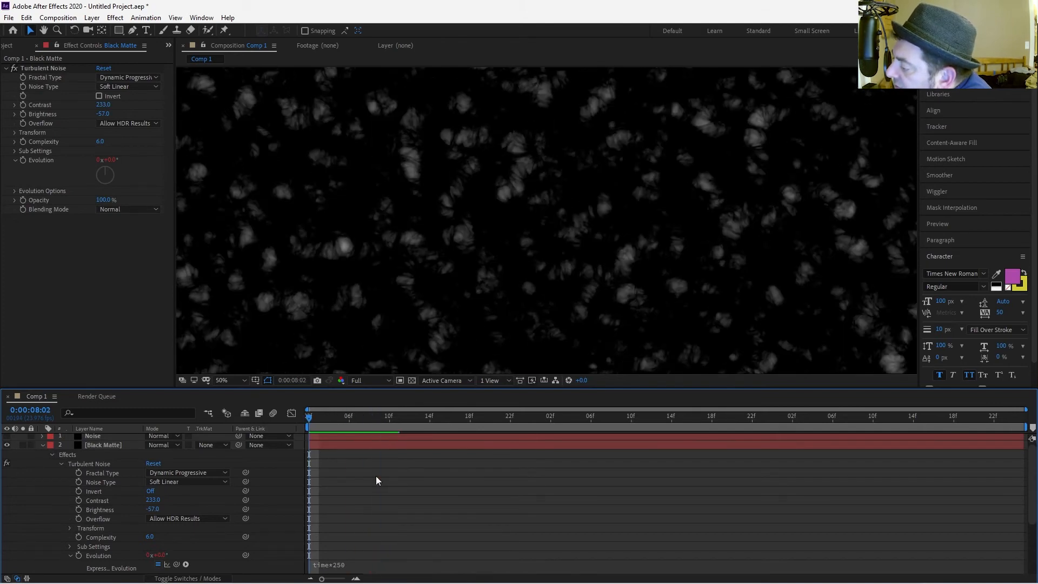
pyautogui.moveTo(309, 418)
pyautogui.mouseDown()
pyautogui.moveTo(411, 440)
pyautogui.moveTo(296, 429)
pyautogui.mouseUp()
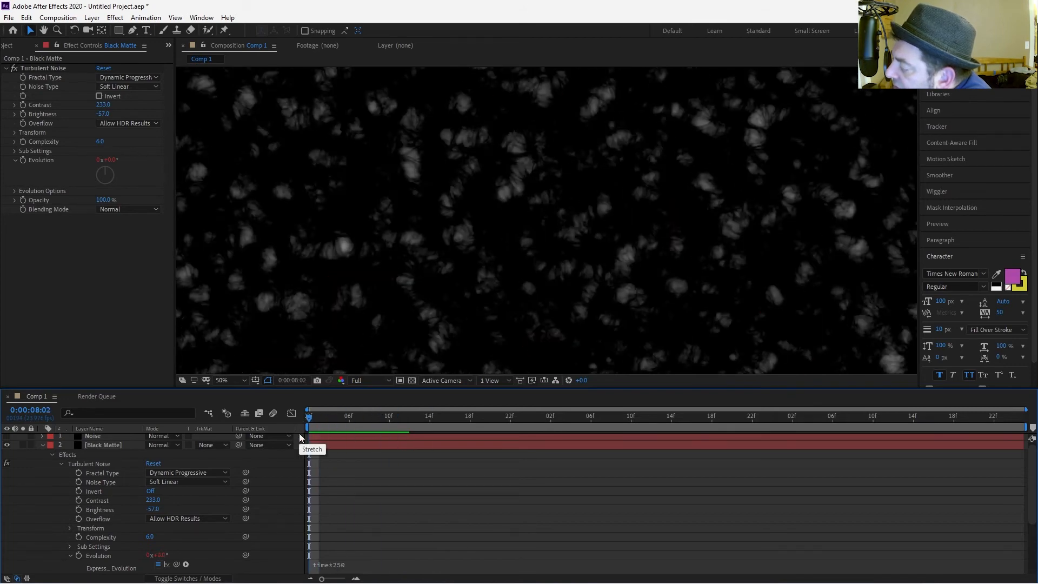
pyautogui.press('space')
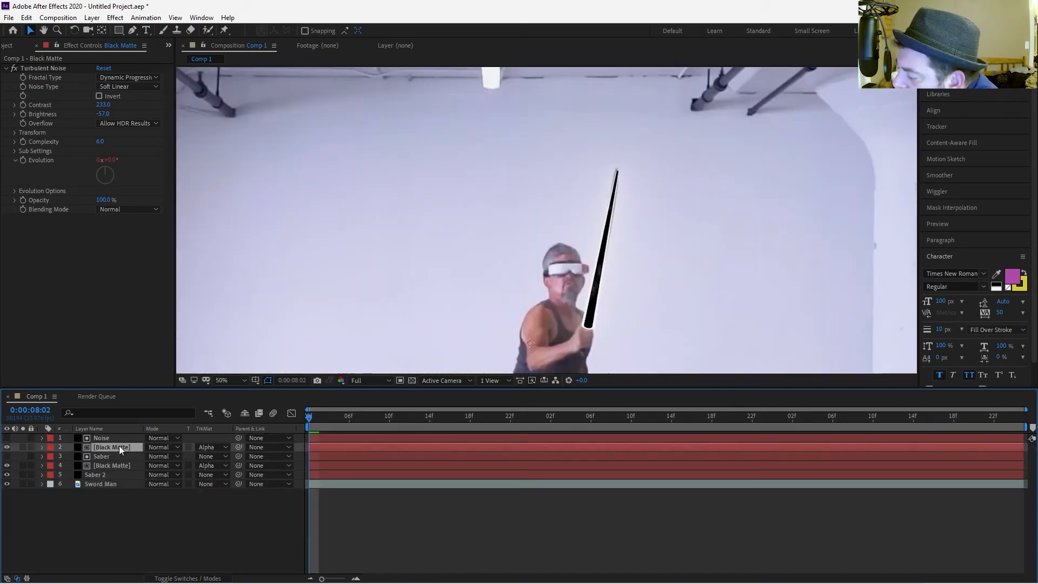
# Swap the Noise and Saber layers so Saber sits at the top of the layer stack.
pyautogui.click(114, 438)
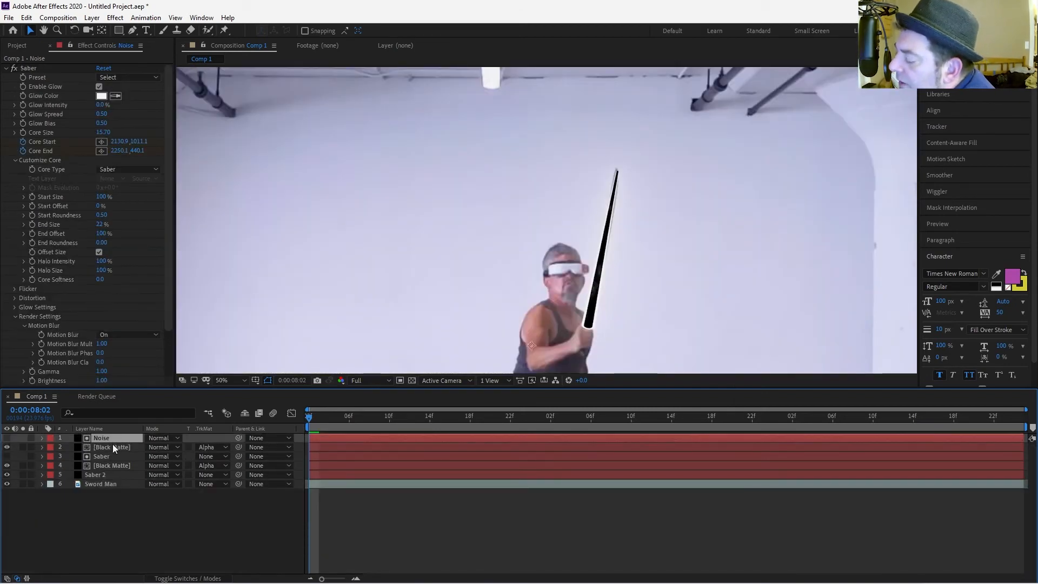
pyautogui.keyDown('shift'); pyautogui.click(113, 445); pyautogui.keyUp('shift')
pyautogui.moveTo(115, 437); pyautogui.dragTo(113, 468)
pyautogui.click(112, 482)
# Rename the lower Black Matte layer to Noise Layer.
pyautogui.click(112, 464)
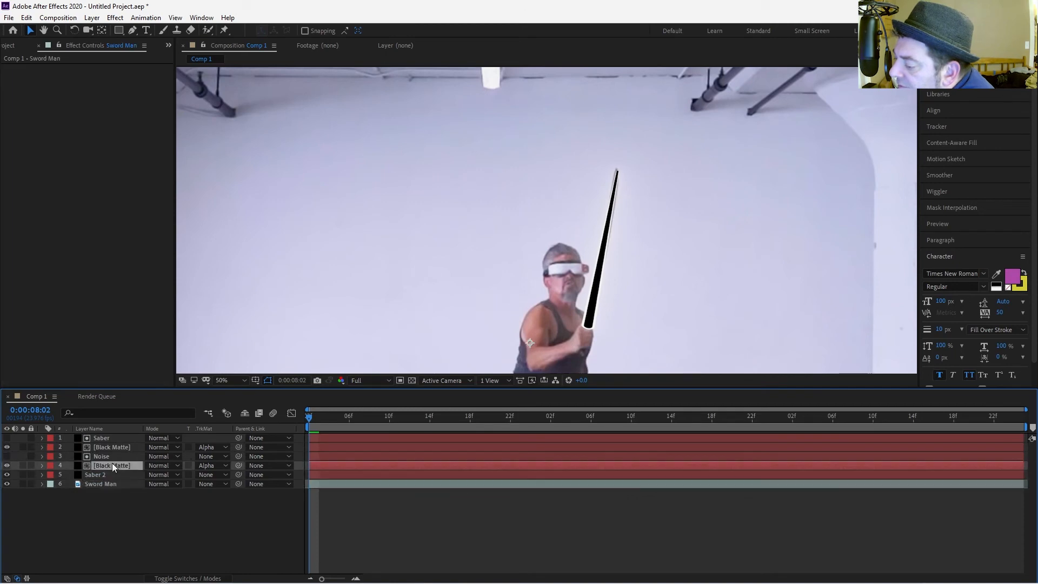
pyautogui.write('N')
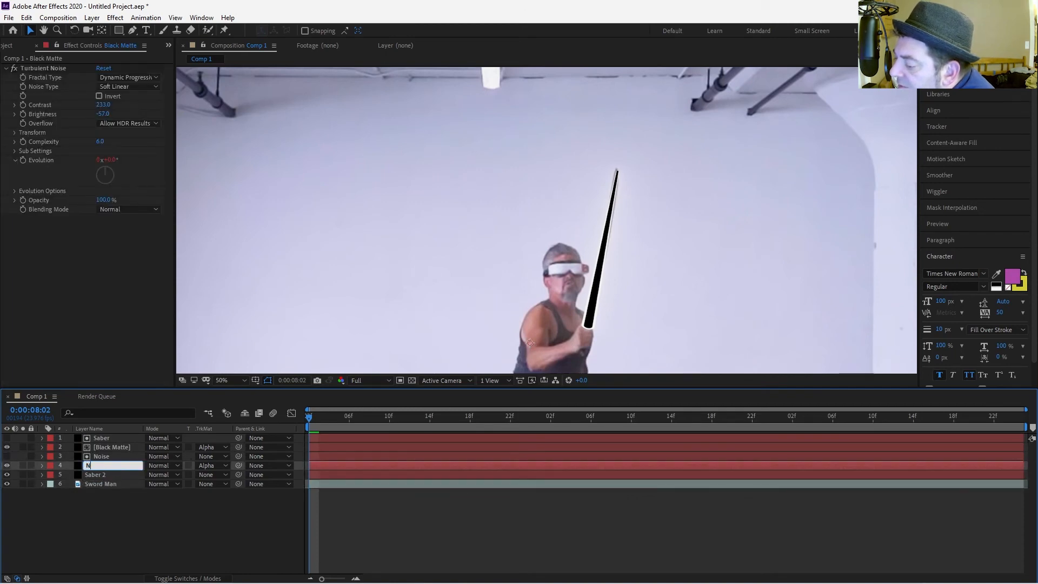
pyautogui.write('oise Layer')
# Rename the Noise layer to SAber 2.
pyautogui.click(115, 456)
pyautogui.press('Return')
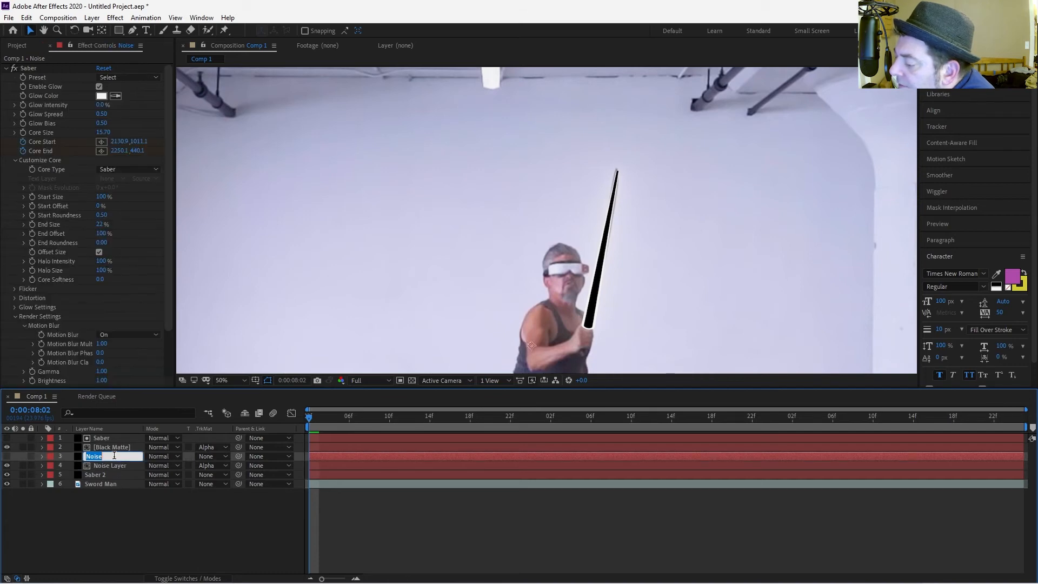
pyautogui.write('SAber 2')
pyautogui.press('Return')
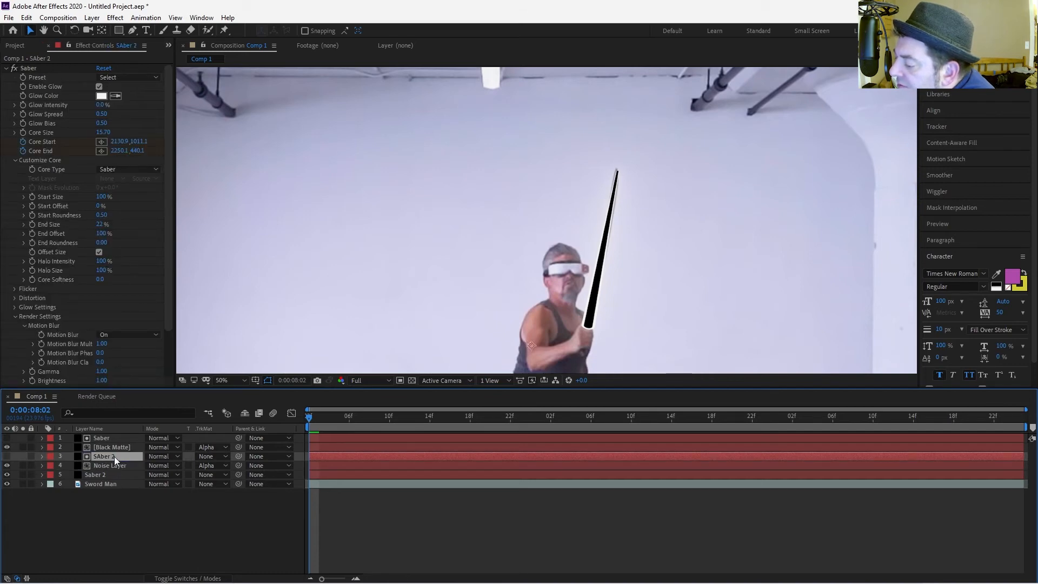
# Play the composition from the start to preview the layered saber.
pyautogui.moveTo(311, 418); pyautogui.dragTo(279, 402)
pyautogui.press('space')
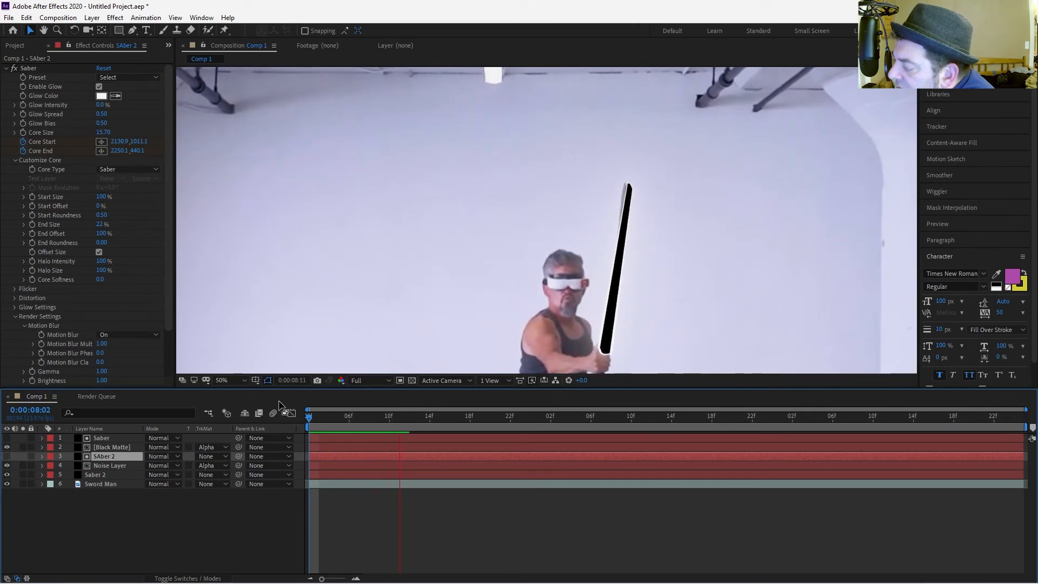
pyautogui.moveTo(349, 413); pyautogui.dragTo(312, 414)
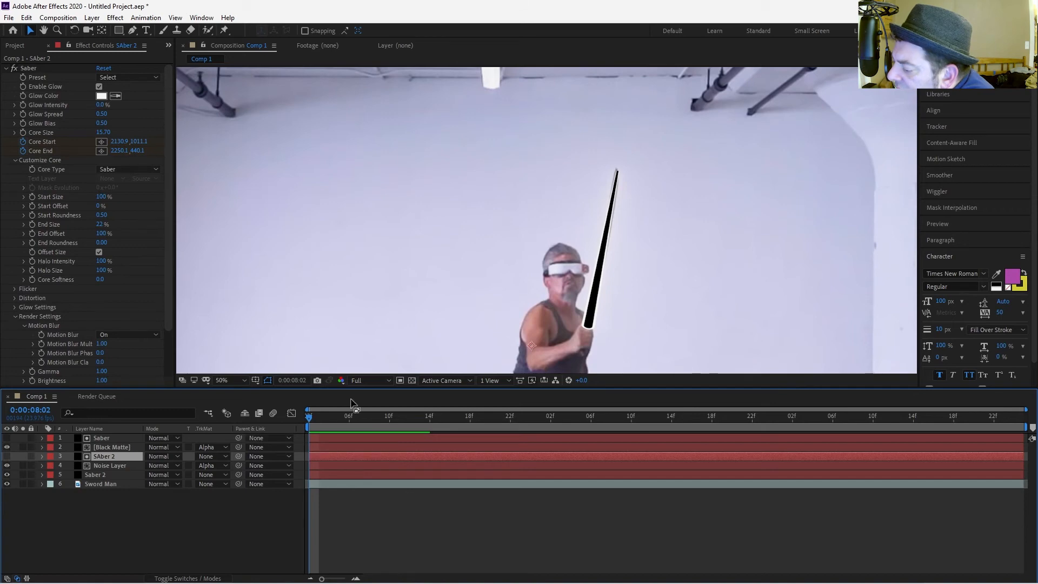
pyautogui.click(125, 465)
pyautogui.click(126, 457)
pyautogui.moveTo(434, 319); pyautogui.dragTo(399, 301)
pyautogui.rightClick(401, 299)
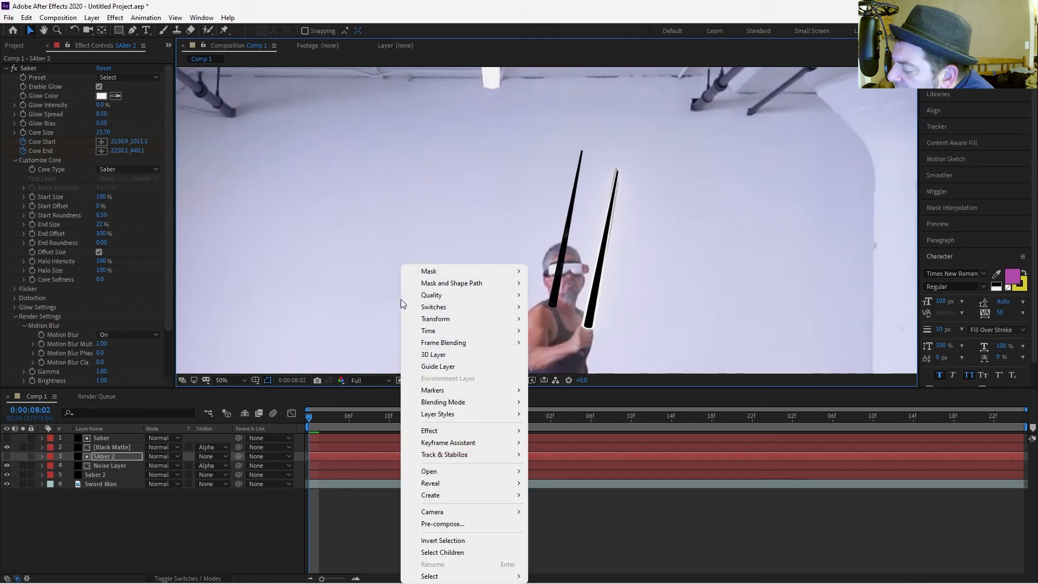
pyautogui.press('Escape')
pyautogui.hotkey('ctrl', 'z')
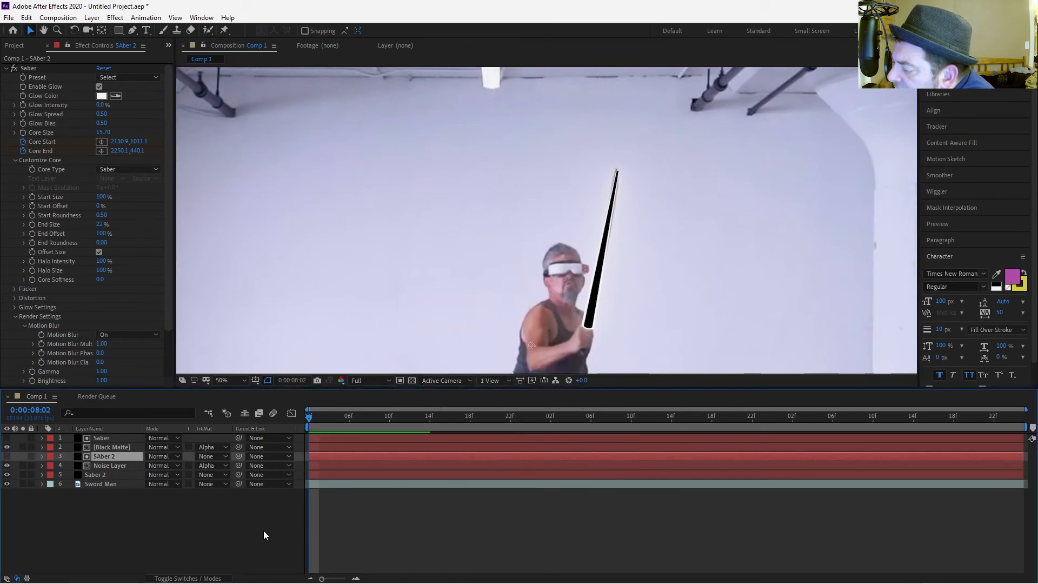
pyautogui.keyDown('ctrl'); pyautogui.click(115, 463); pyautogui.keyUp('ctrl')
pyautogui.moveTo(116, 463); pyautogui.dragTo(118, 436)
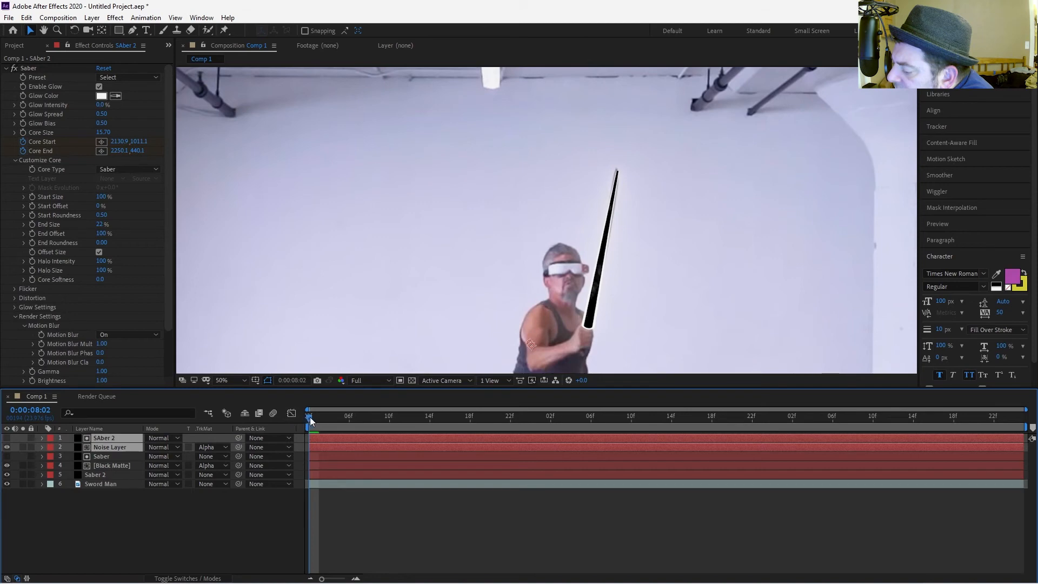
pyautogui.moveTo(310, 417)
pyautogui.mouseDown()
pyautogui.moveTo(384, 420)
pyautogui.moveTo(305, 424)
pyautogui.mouseUp()
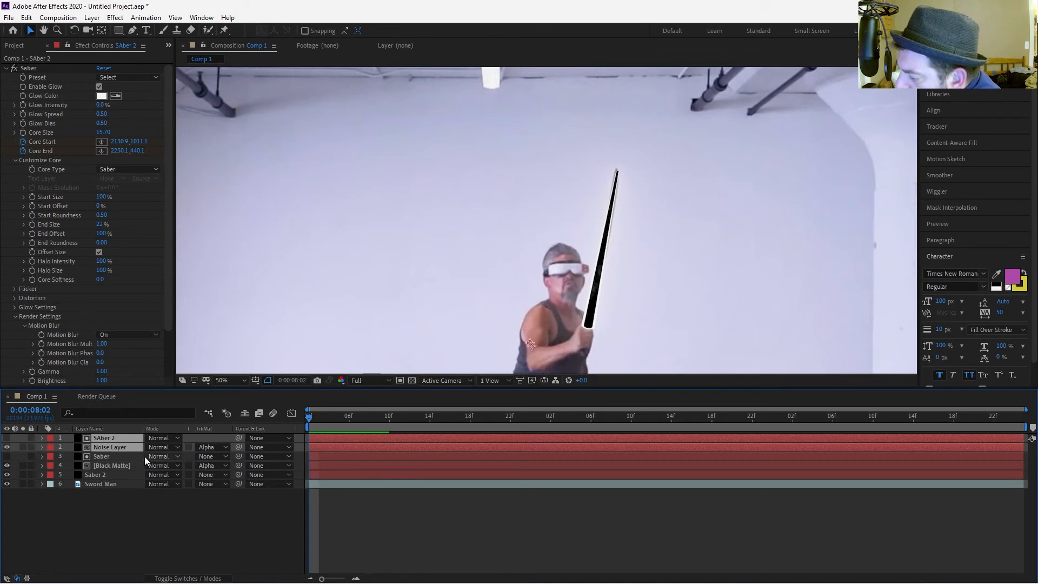
pyautogui.moveTo(124, 439); pyautogui.dragTo(119, 468)
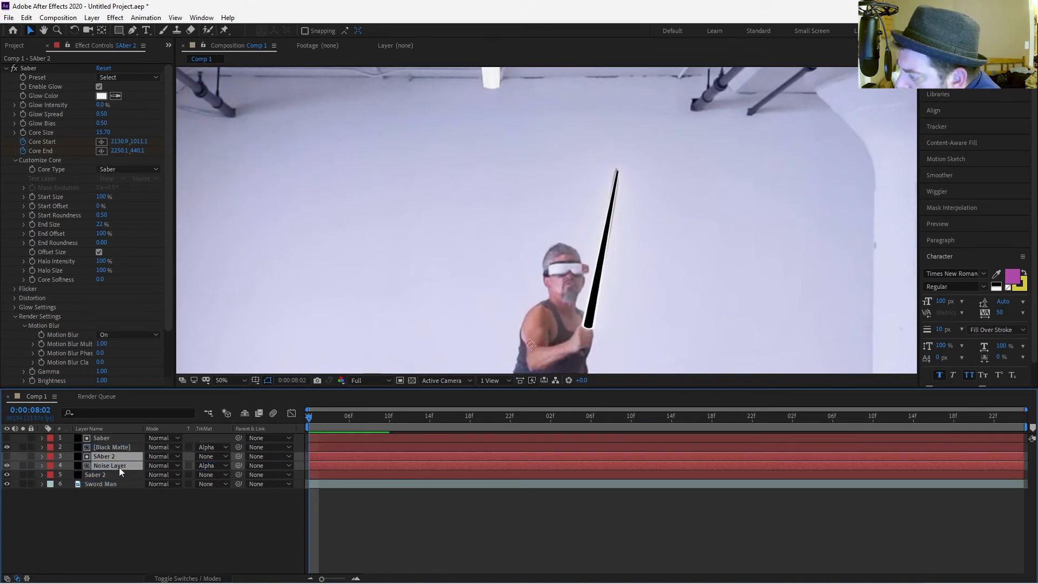
# Step through several frames of the timeline to check the SAber 2 layer against the sword.
pyautogui.click(108, 530)
pyautogui.click(108, 458)
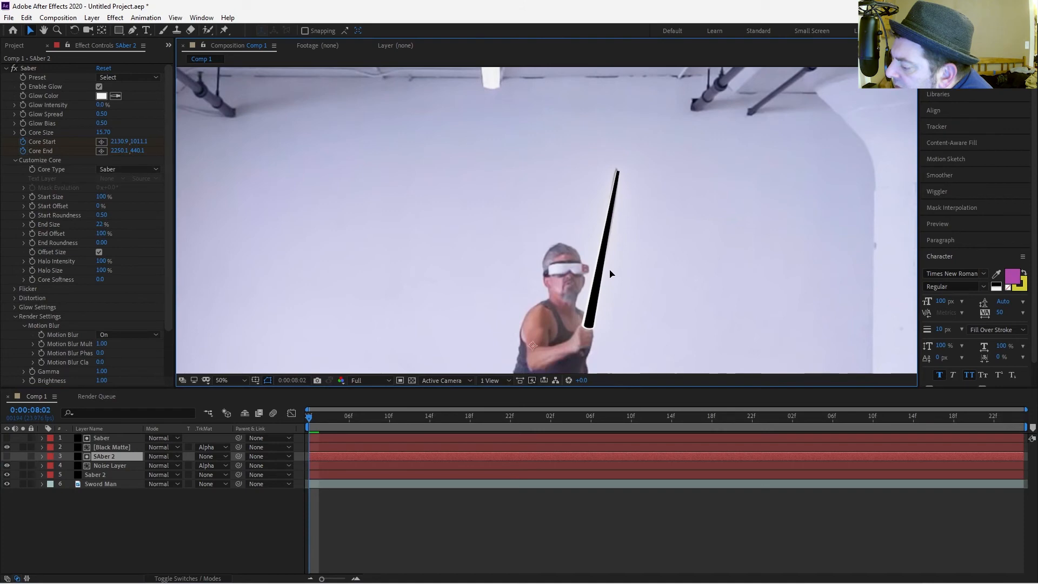
pyautogui.press('Return')
pyautogui.click(389, 417)
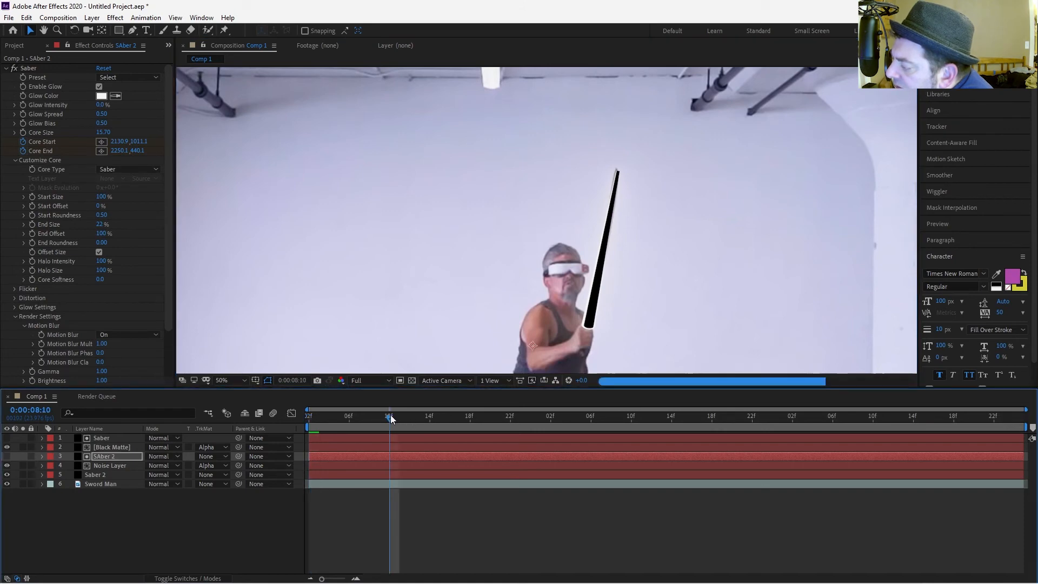
pyautogui.click(440, 417)
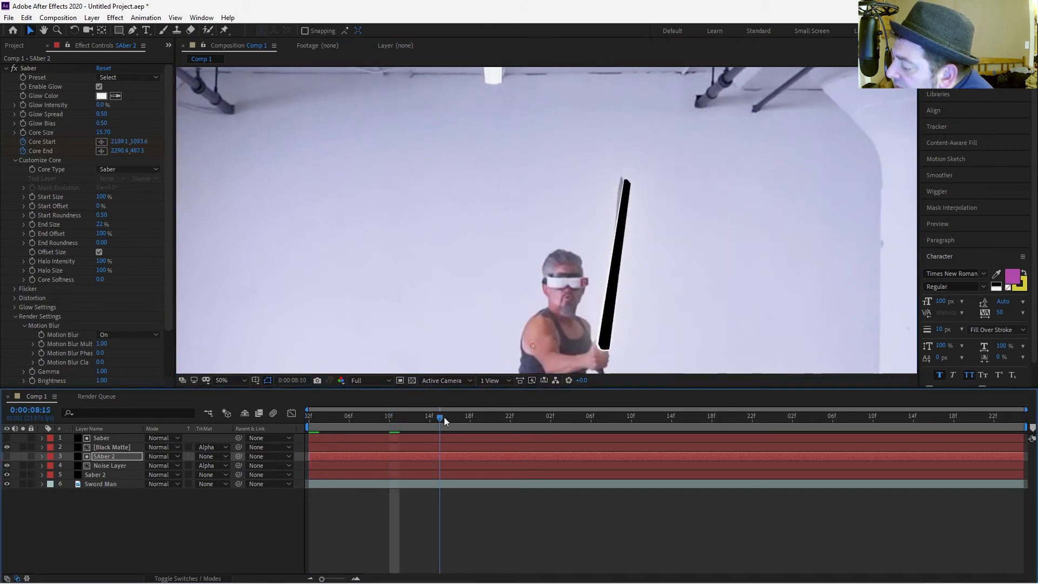
pyautogui.click(521, 417)
pyautogui.click(312, 416)
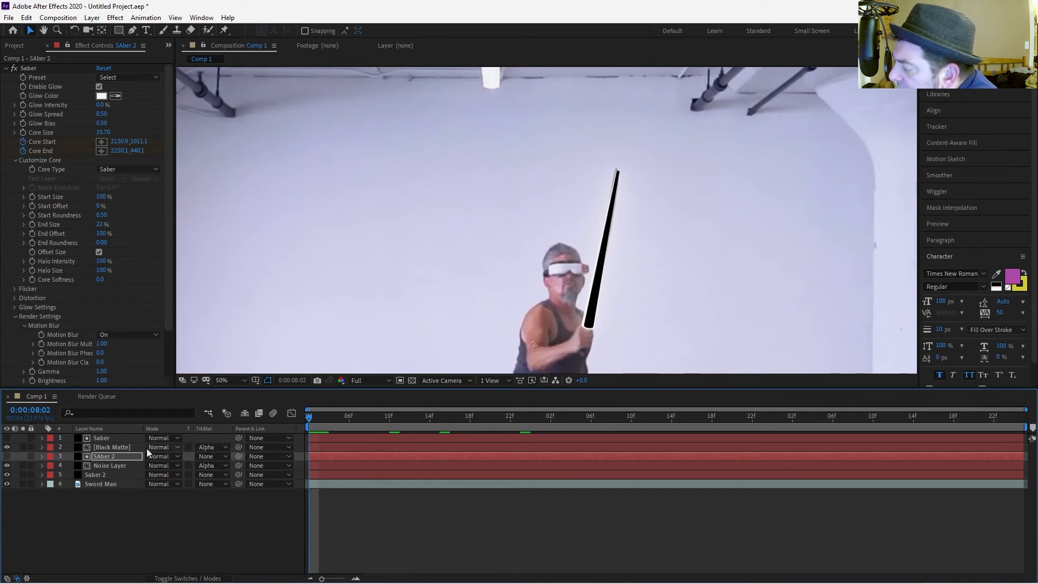
# Show the Scale property for all layers in the timeline.
pyautogui.click(99, 457)
pyautogui.hotkey('ctrl', 'shift', 'a')
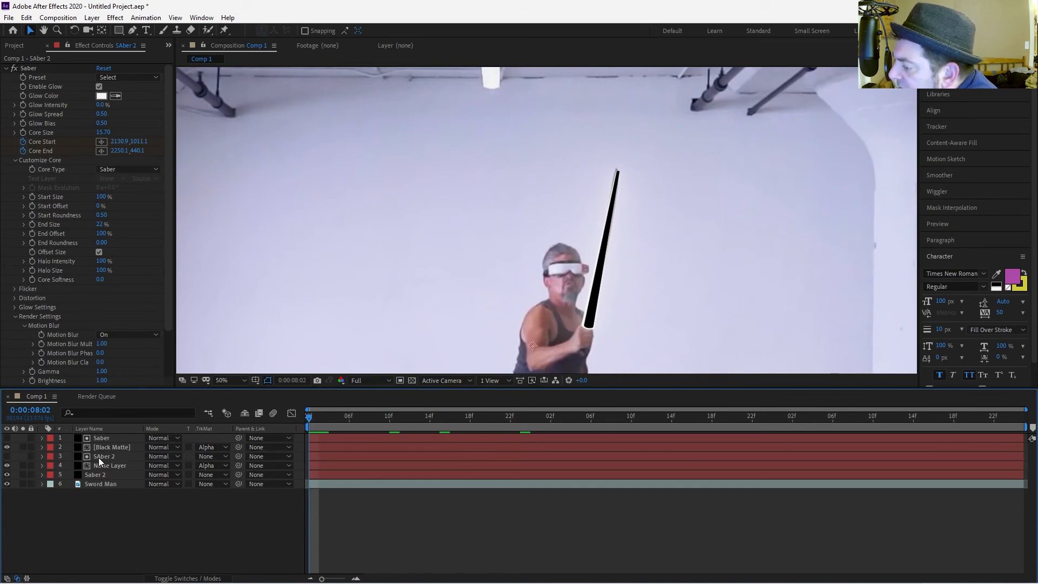
pyautogui.click(100, 457)
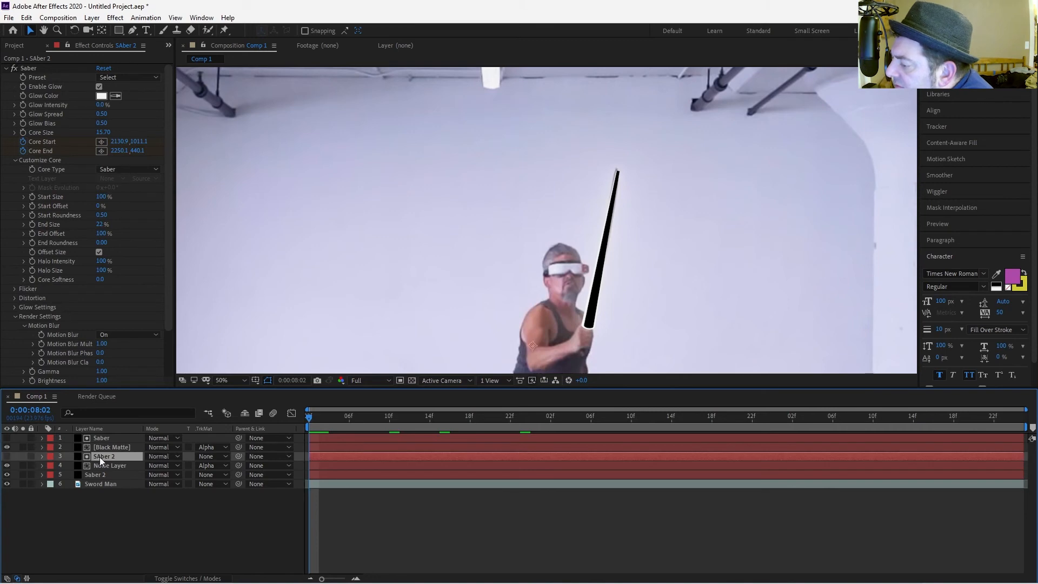
pyautogui.hotkey('ctrl', 'shift', 'a')
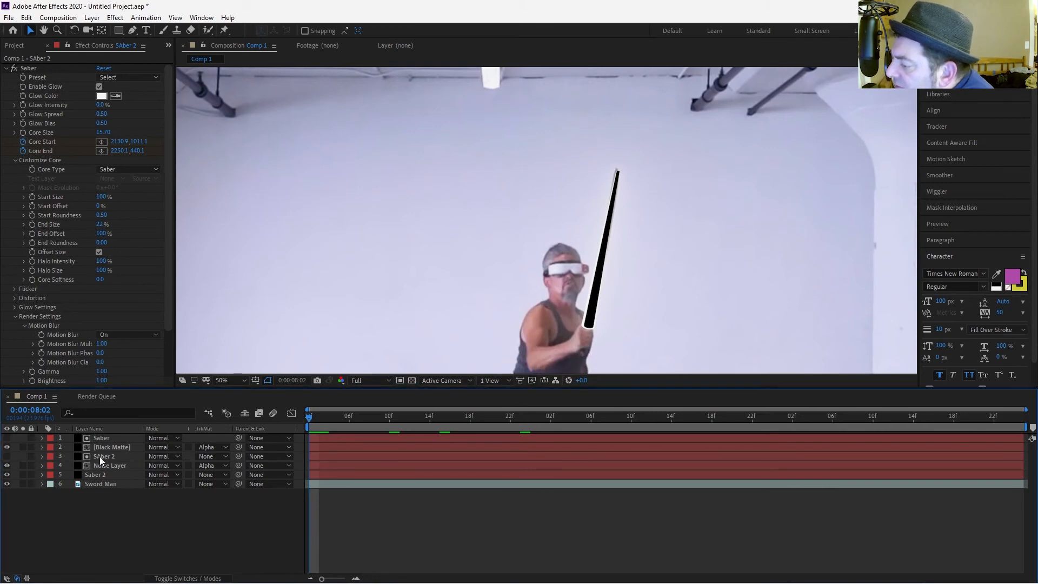
pyautogui.press('u')
pyautogui.press('r')
pyautogui.press('e')
pyautogui.press('s')
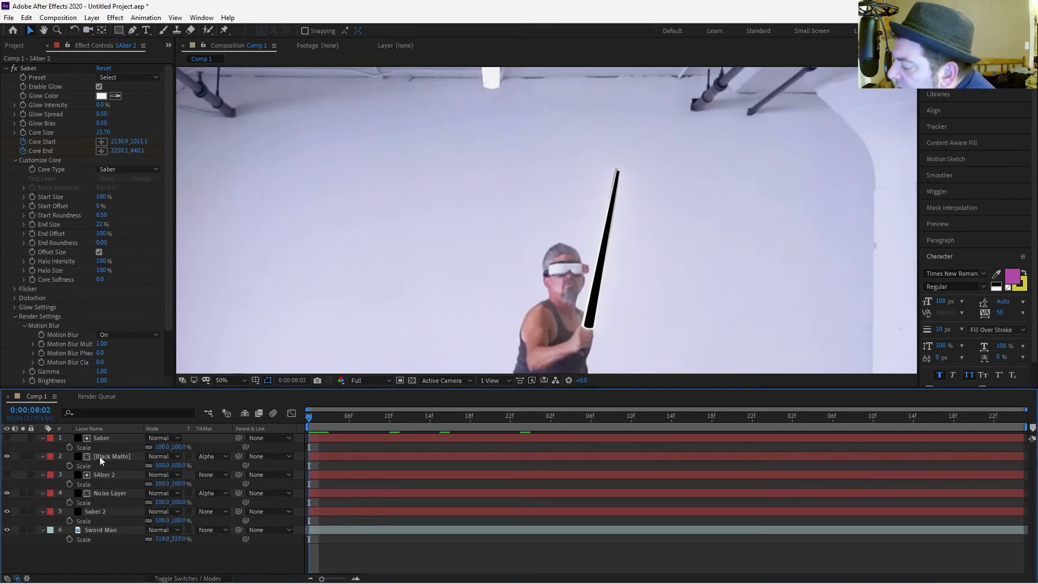
# Apply a Curves effect to the SAber 2 layer and bend the RGB curve upward to brighten it.
pyautogui.click(103, 480)
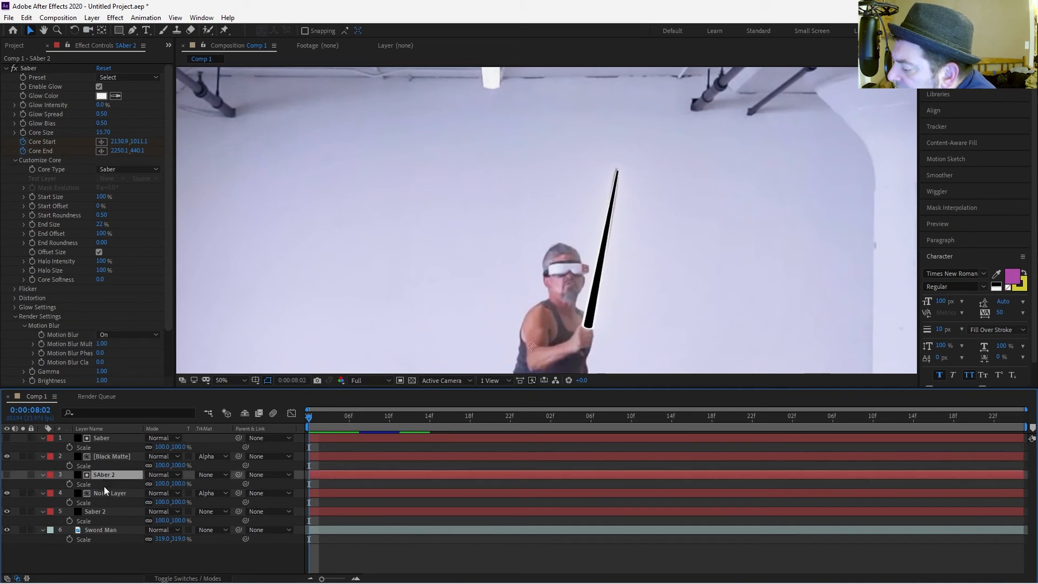
pyautogui.hotkey('ctrl', 'space')
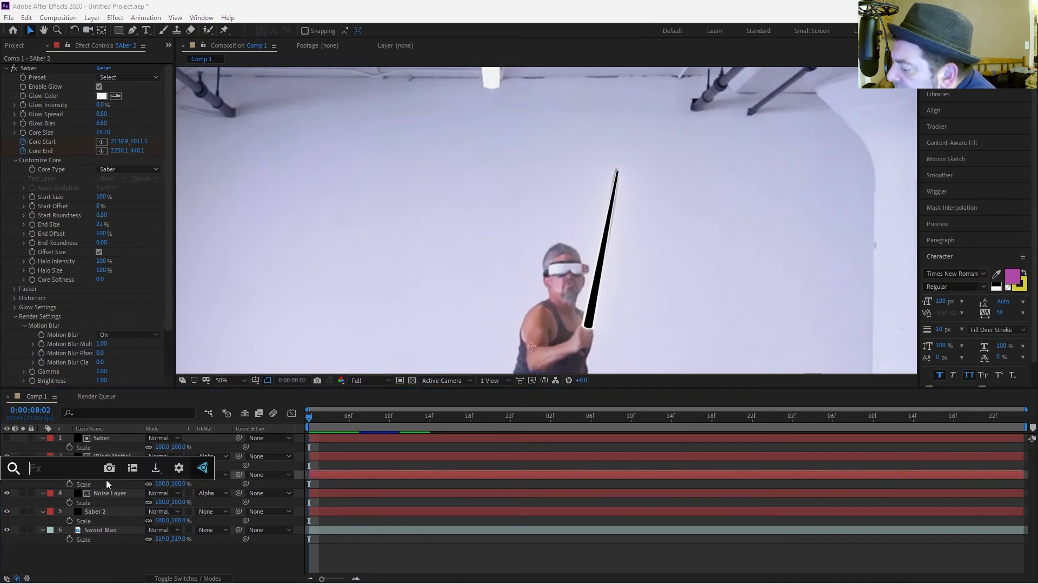
pyautogui.write('curves')
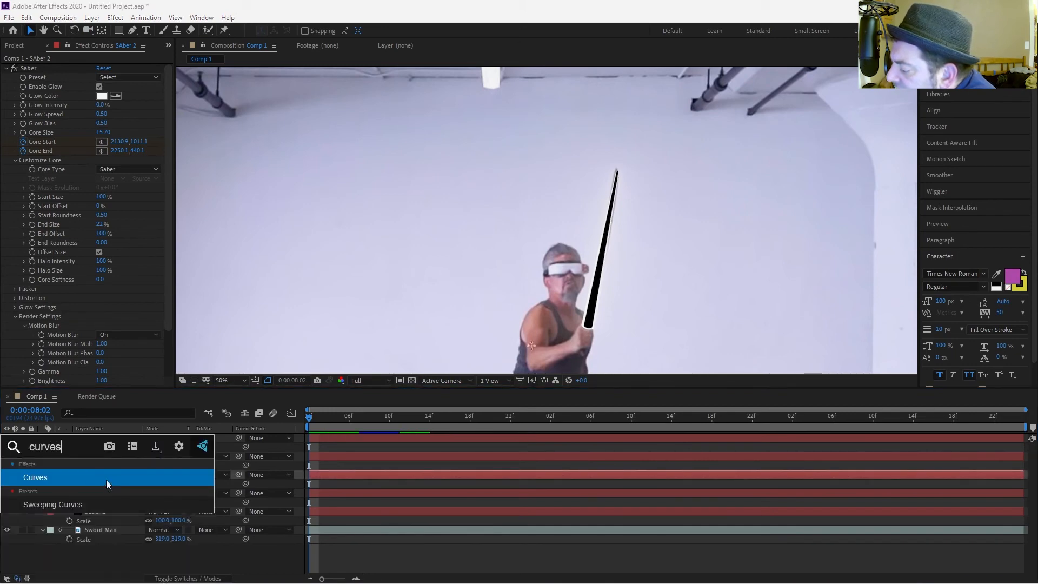
pyautogui.press('Return')
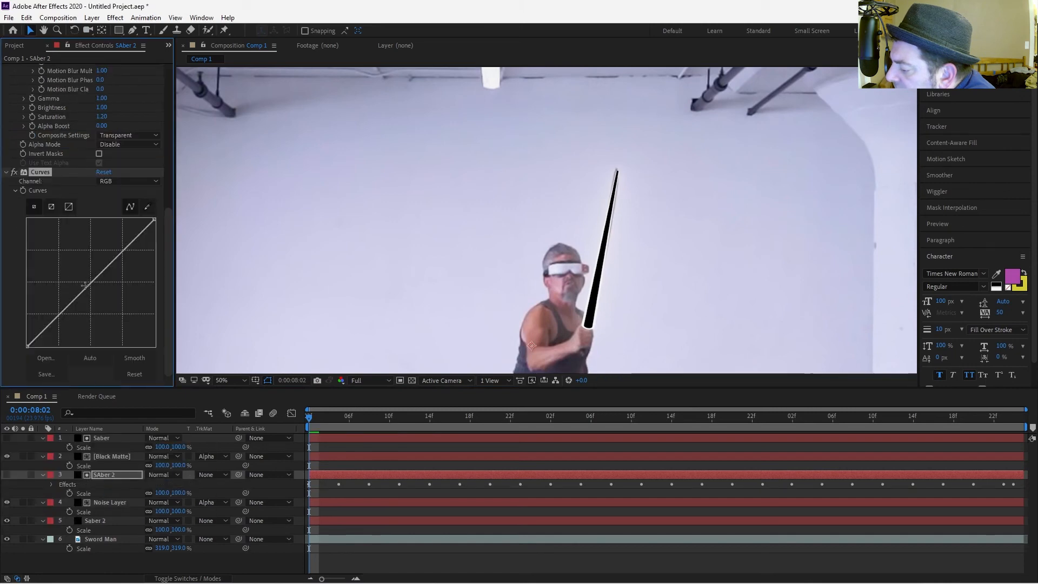
pyautogui.moveTo(87, 287); pyautogui.dragTo(48, 284)
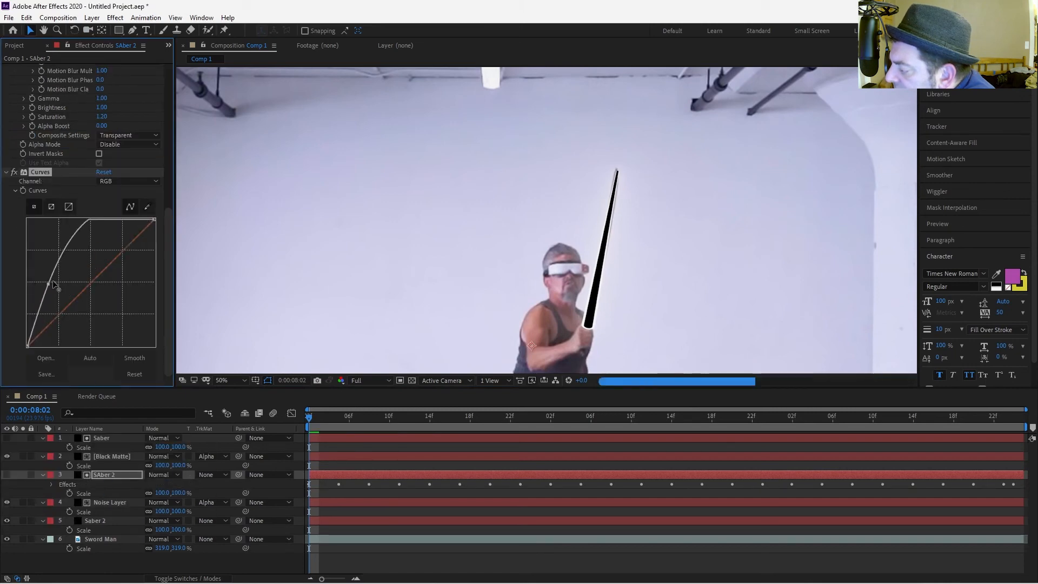
# Raise the lower part of SAber 2's RGB curve, and duplicate the SAber 2 and Noise Layer layers.
pyautogui.moveTo(70, 238); pyautogui.dragTo(57, 263)
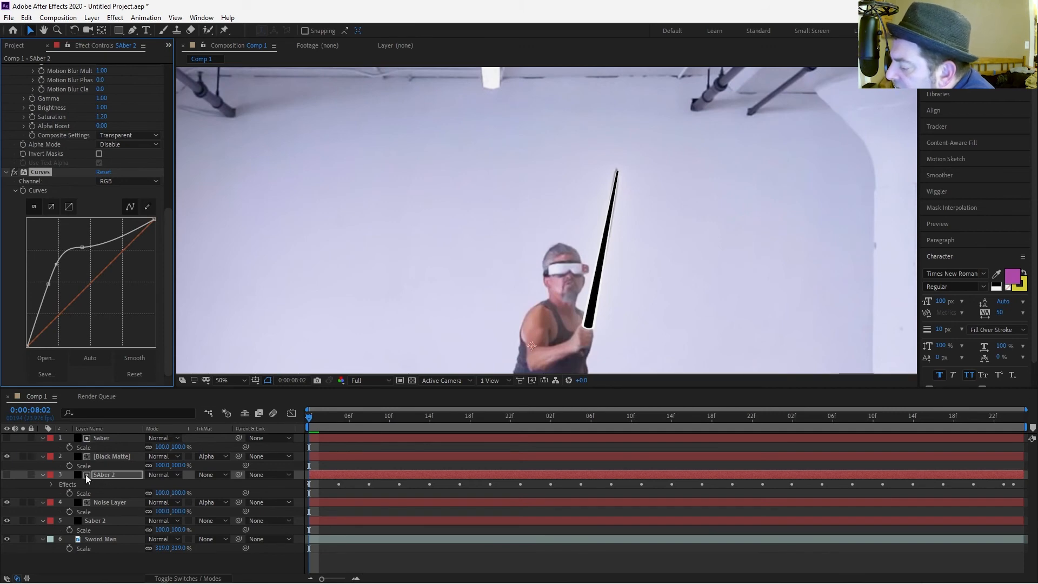
pyautogui.click(42, 474)
pyautogui.click(41, 456)
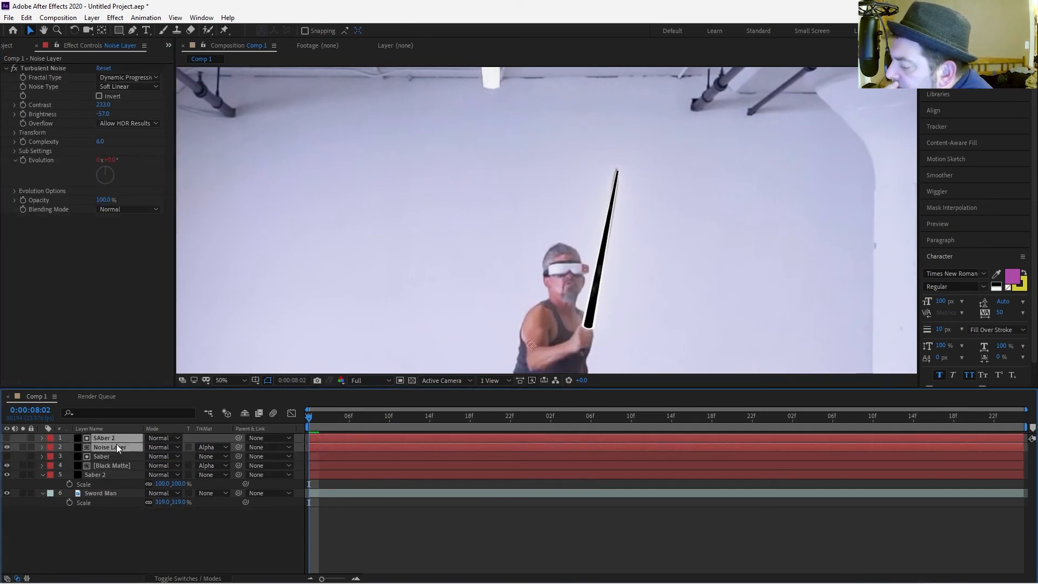
pyautogui.hotkey('ctrl', 'd')
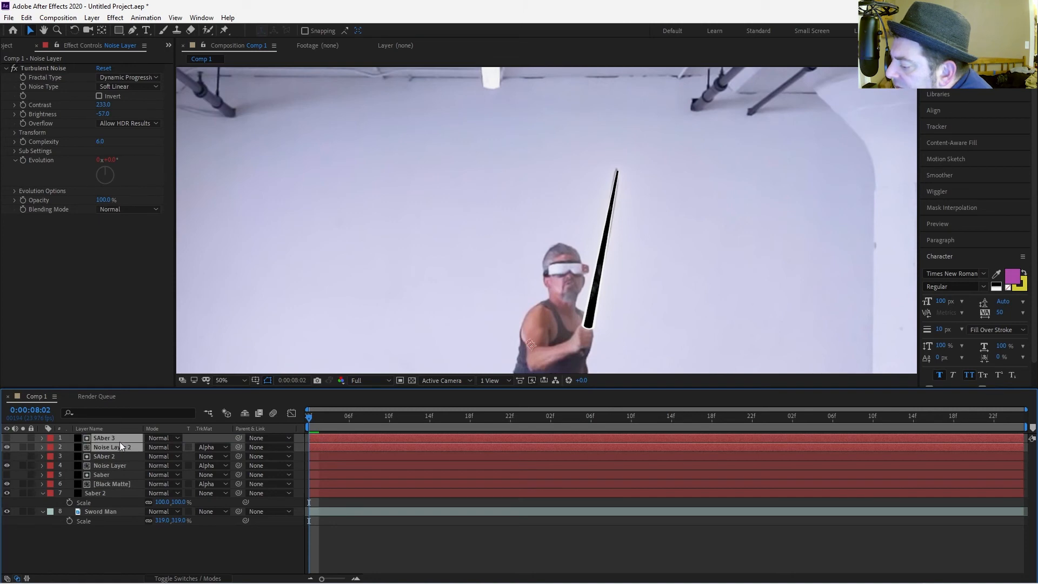
# Rename the duplicated noise layer as Speckles.
pyautogui.click(118, 454)
pyautogui.click(118, 446)
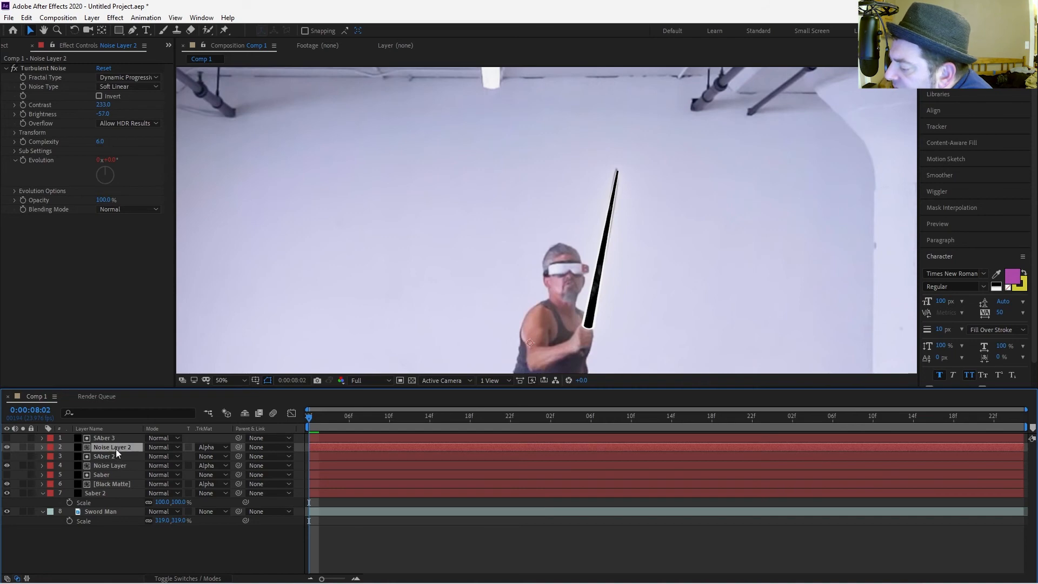
pyautogui.press('Return')
pyautogui.write('Spec')
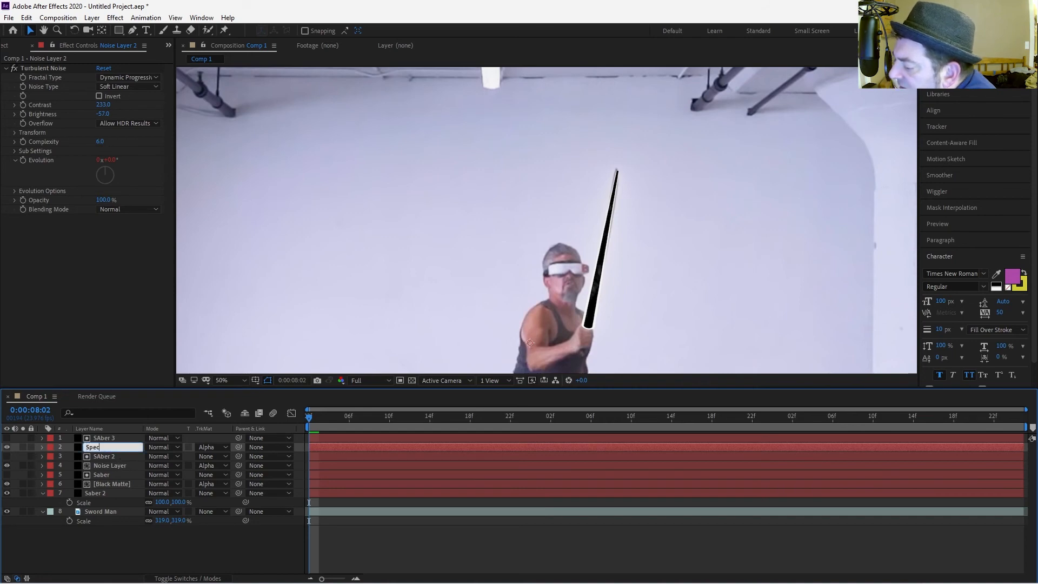
pyautogui.write('kles')
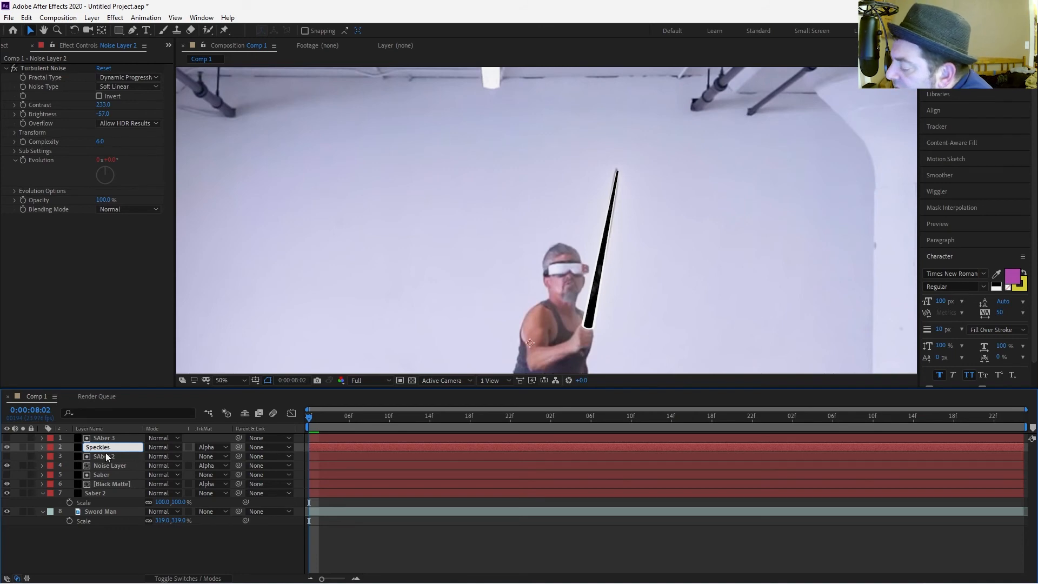
pyautogui.press('Return')
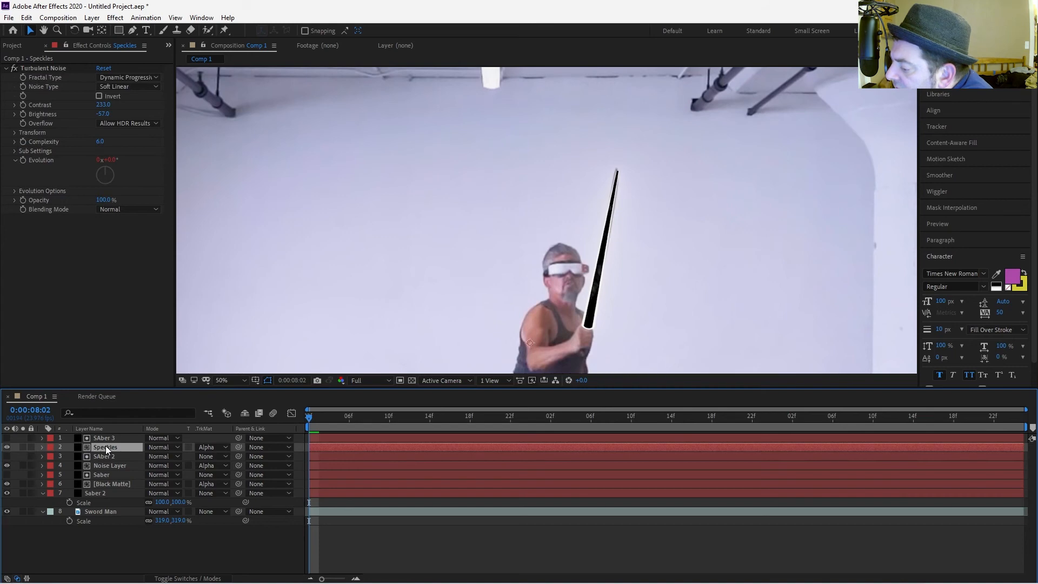
# Apply the CC Star Burst effect to the Speckles layer.
pyautogui.hotkey('ctrl', 'space')
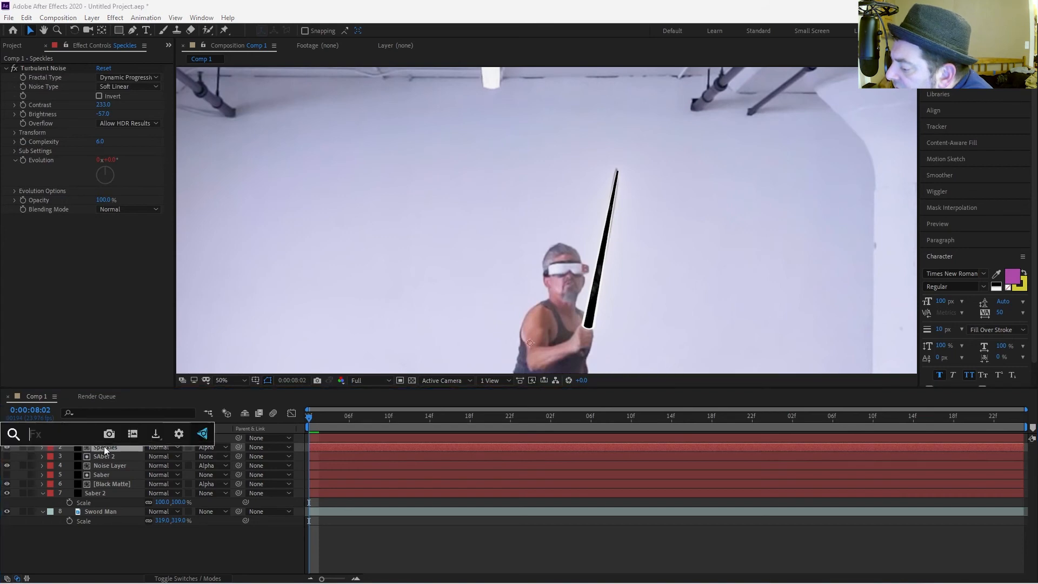
pyautogui.write('star')
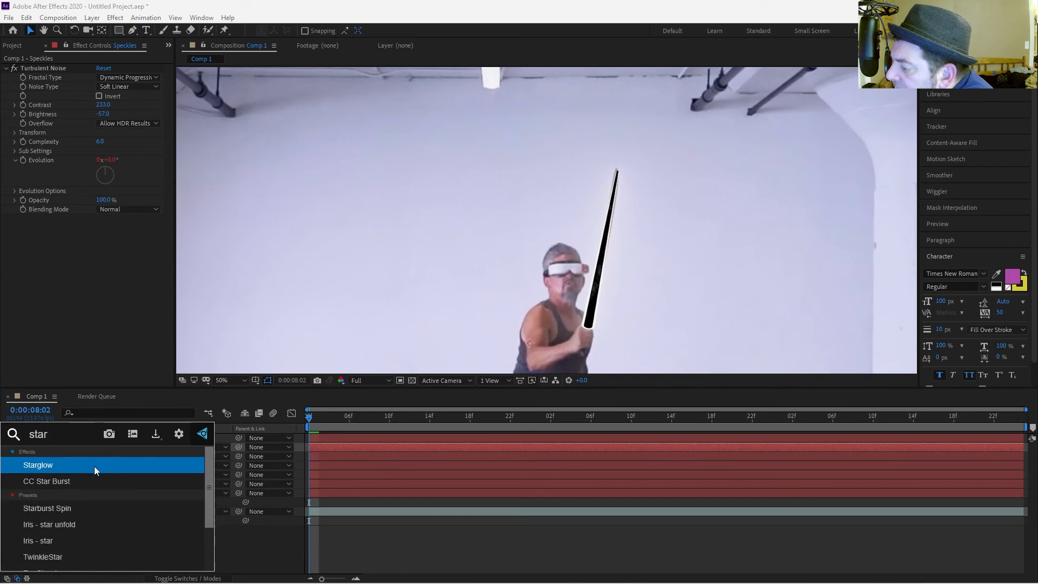
pyautogui.press('Escape')
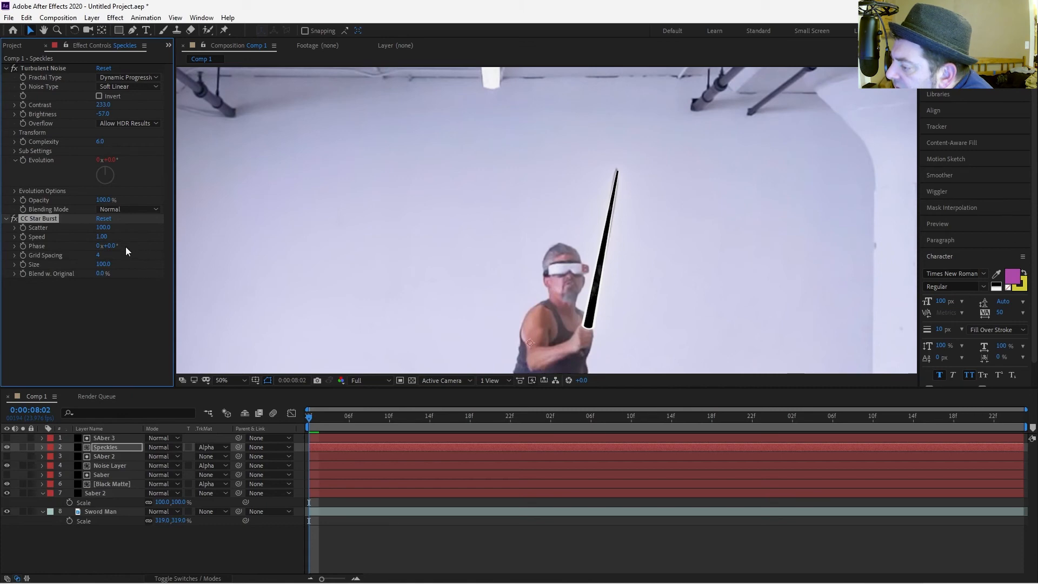
# Set CC Star Burst's Scatter to 369, Grid Spacing to 1 and Size to 20.
pyautogui.click(112, 227)
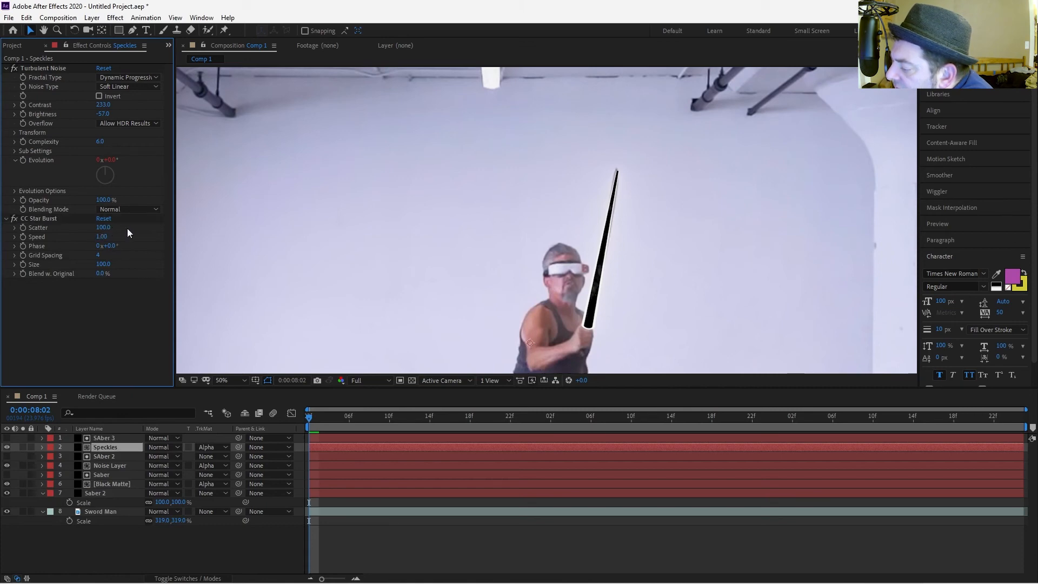
pyautogui.press('.')
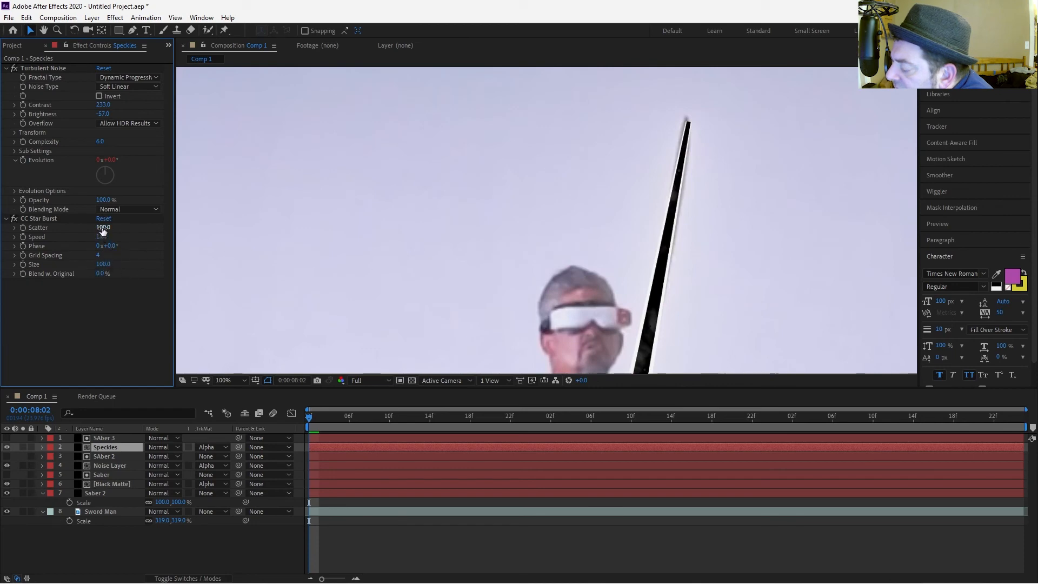
pyautogui.moveTo(103, 228); pyautogui.dragTo(223, 233)
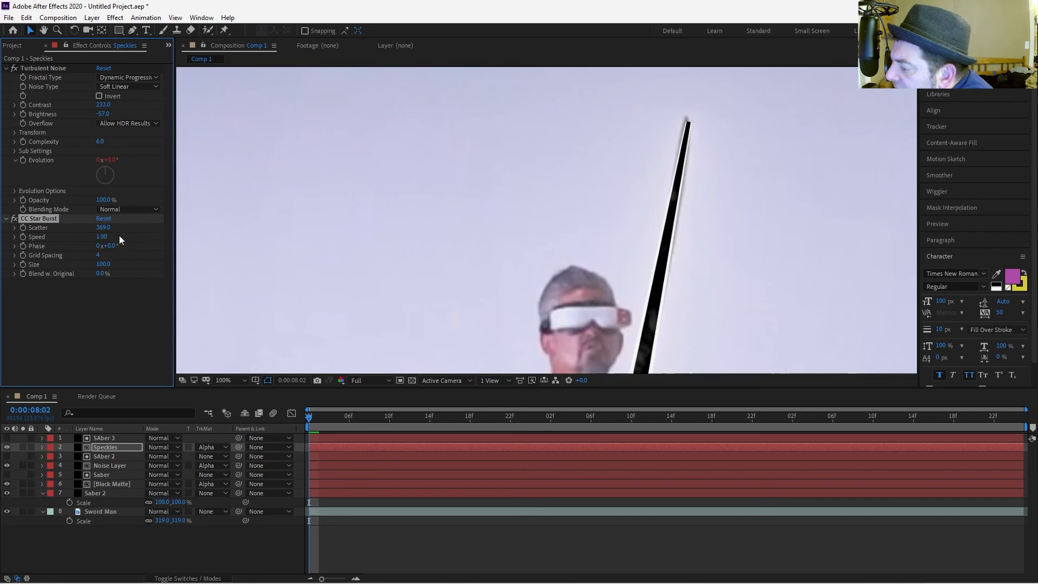
pyautogui.click(100, 254)
pyautogui.write('1')
pyautogui.press('Return')
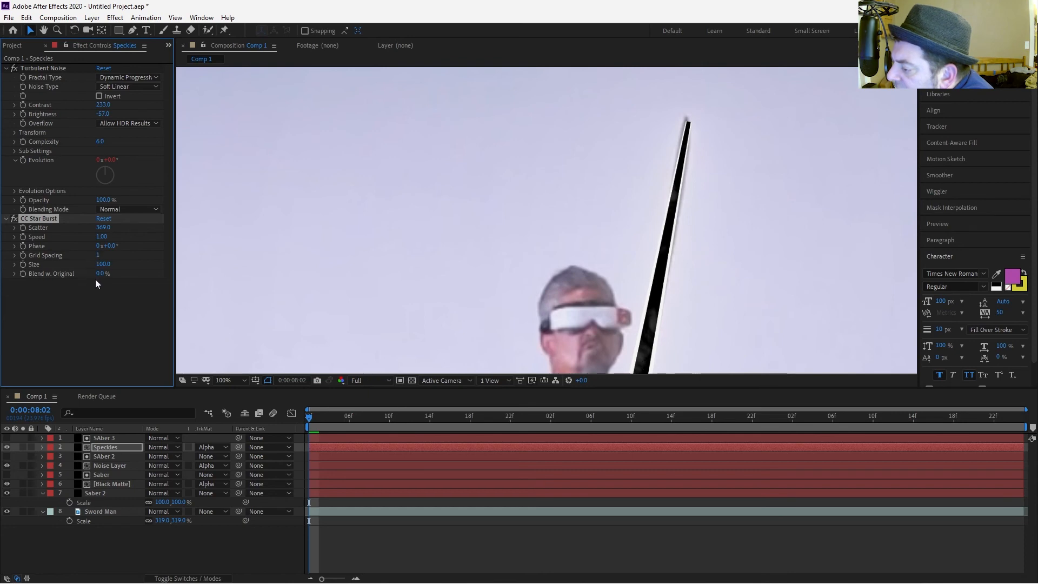
pyautogui.click(103, 265)
pyautogui.write('20')
pyautogui.press('Return')
pyautogui.scroll(-2, 257, 251)
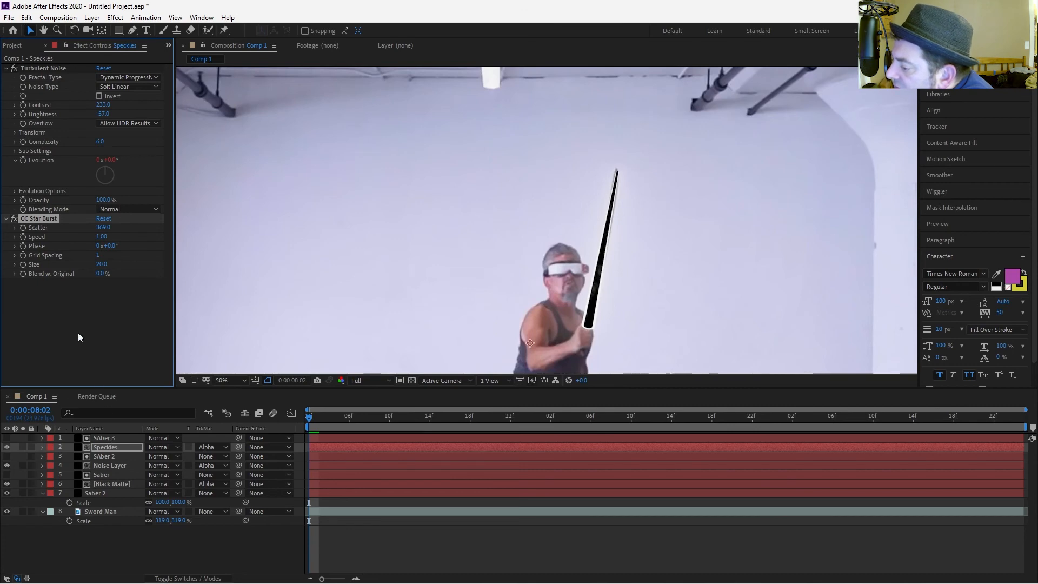
# Review the SAber 3 layer's effect settings.
pyautogui.click(100, 438)
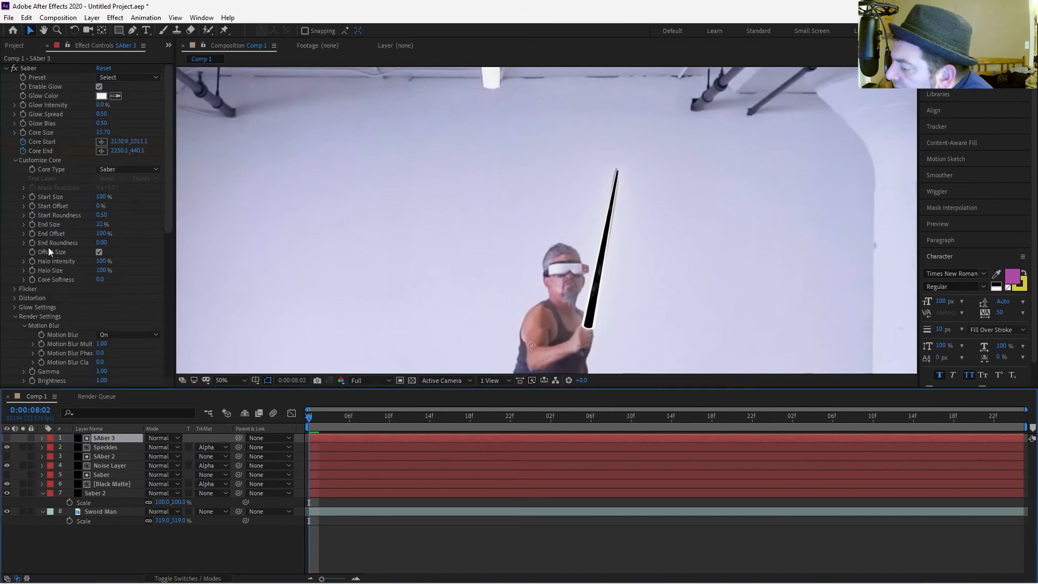
pyautogui.scroll(-3, 68, 296)
pyautogui.scroll(-6, 66, 293)
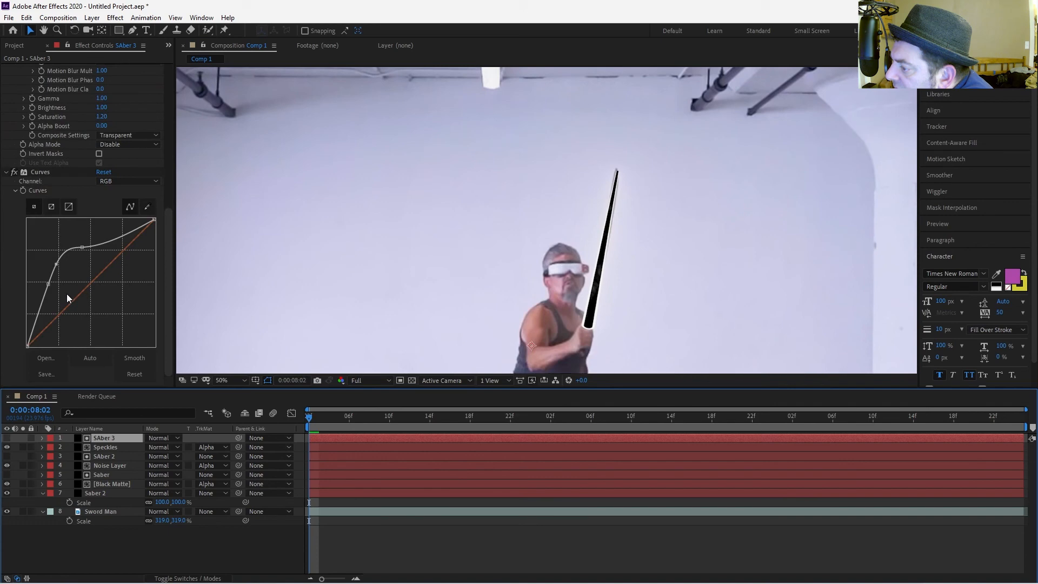
pyautogui.scroll(5, 66, 293)
pyautogui.click(16, 47)
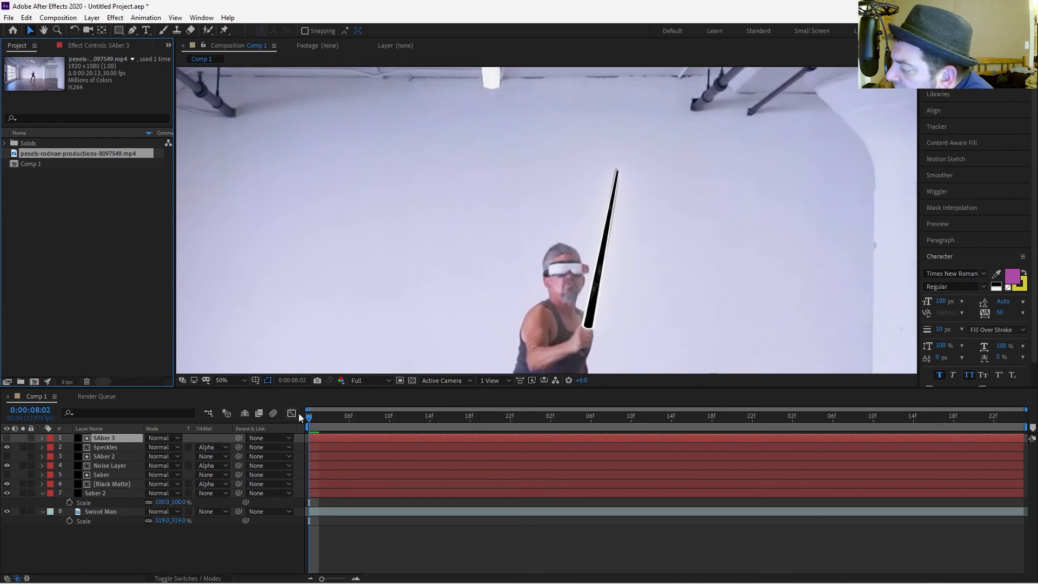
# Enable motion blur for all layers in the composition.
pyautogui.click(373, 355)
pyautogui.scroll(-2, 371, 354)
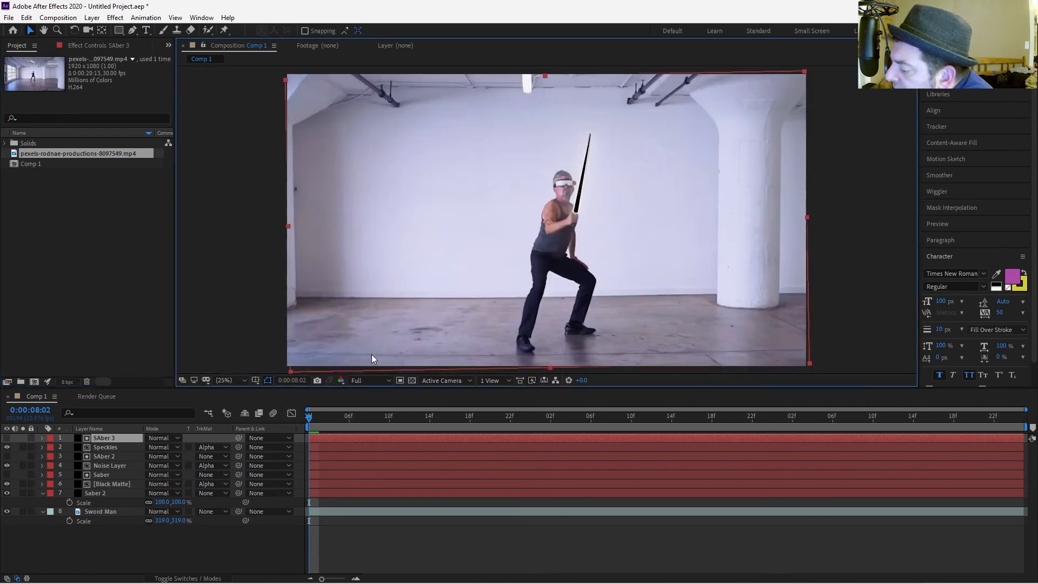
pyautogui.click(119, 447)
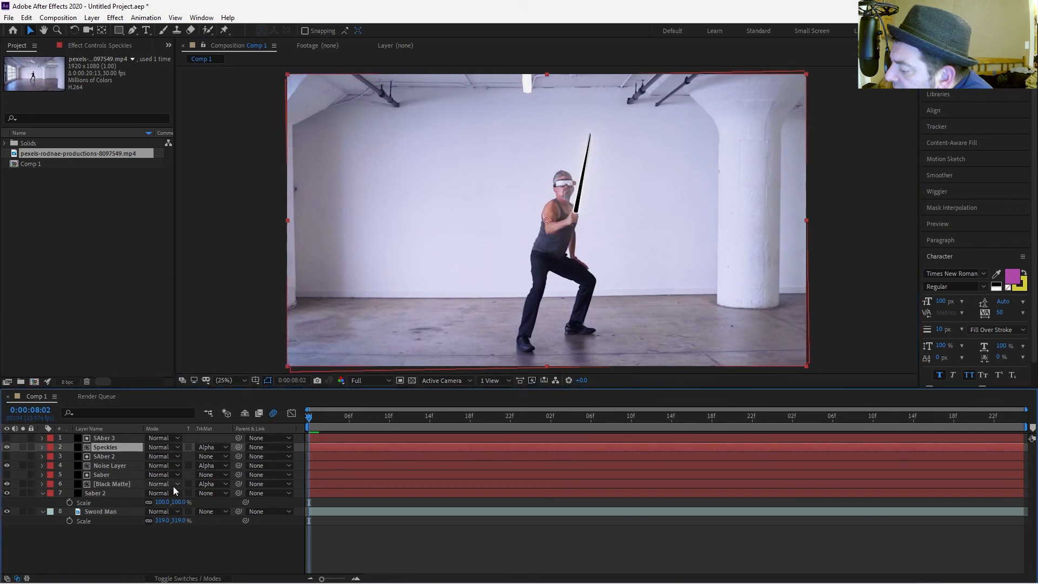
pyautogui.press('F4')
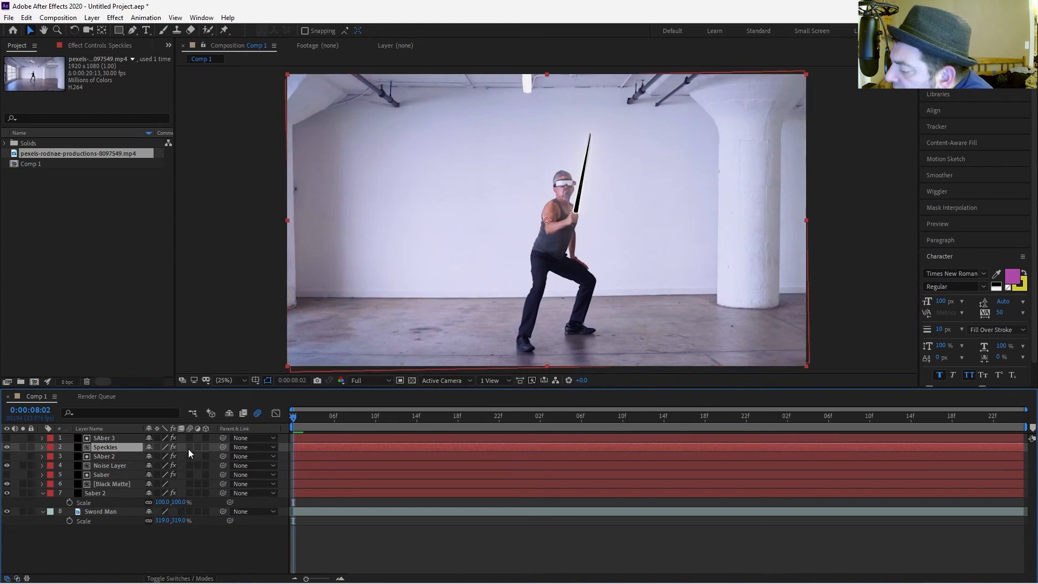
pyautogui.moveTo(189, 438); pyautogui.dragTo(185, 536)
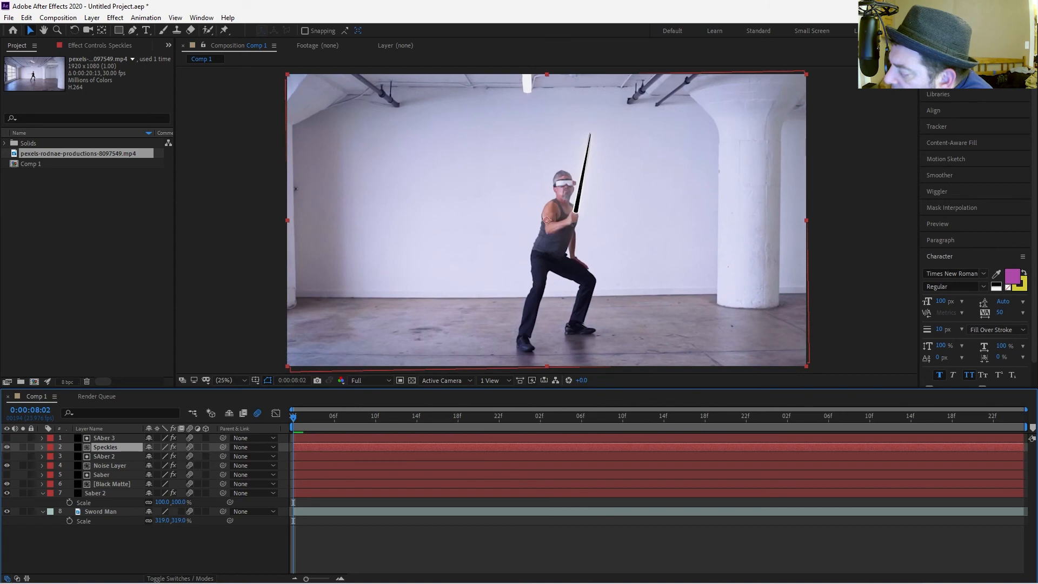
# Set the preview resolution to Quarter and play the composition.
pyautogui.click(939, 225)
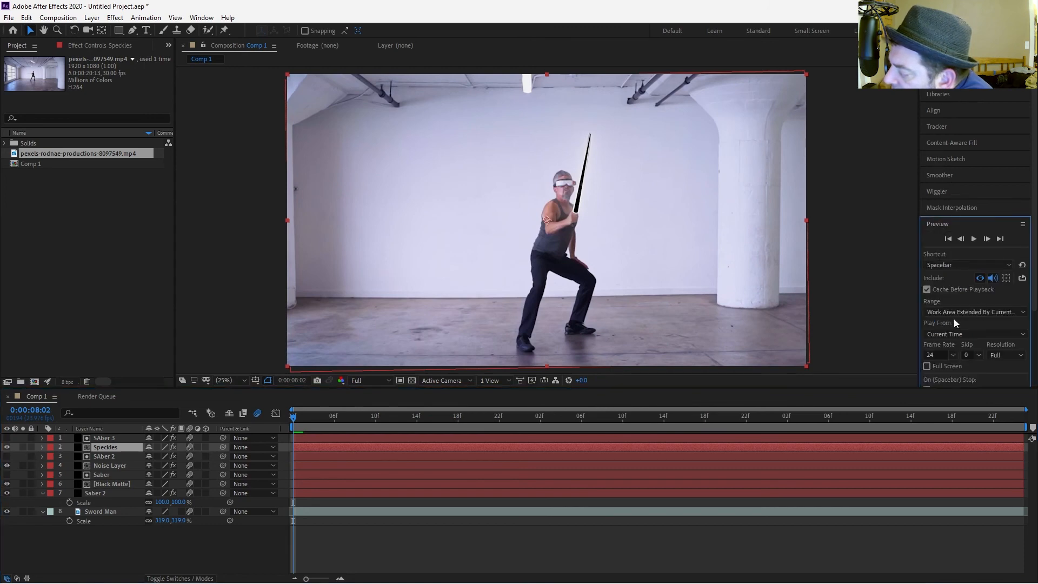
pyautogui.click(1007, 260)
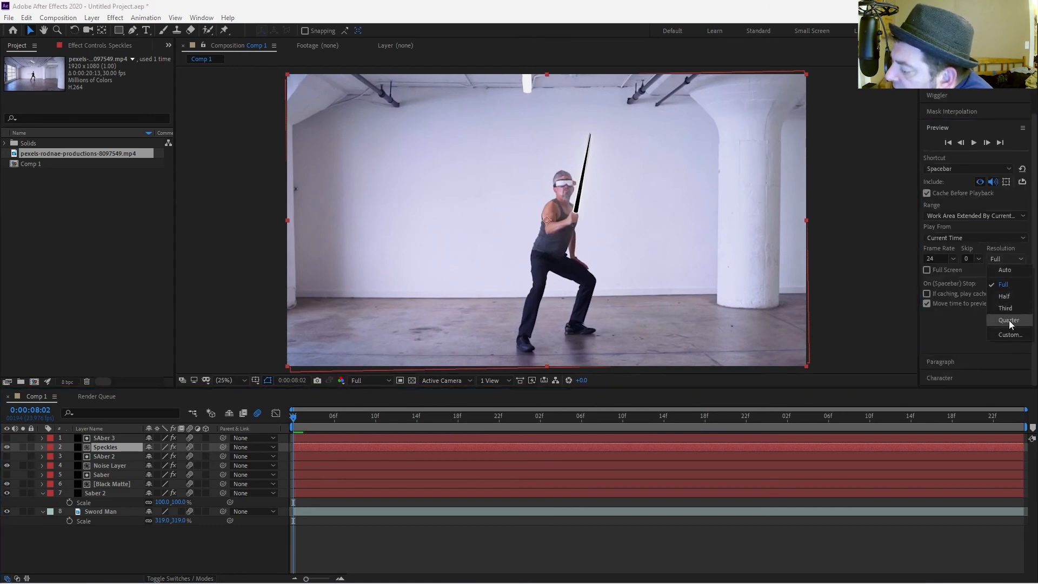
pyautogui.click(1009, 320)
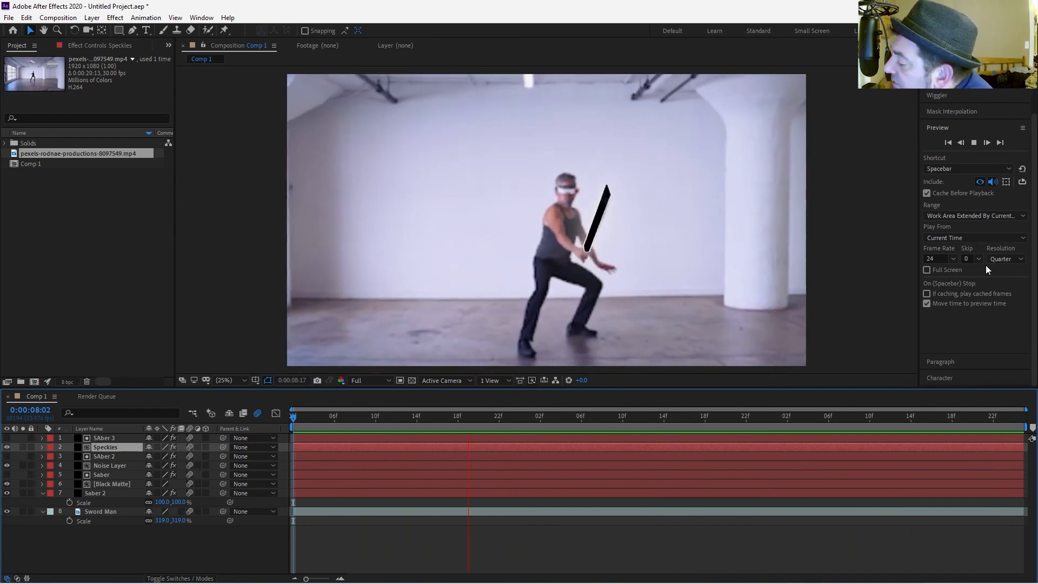
pyautogui.press('space')
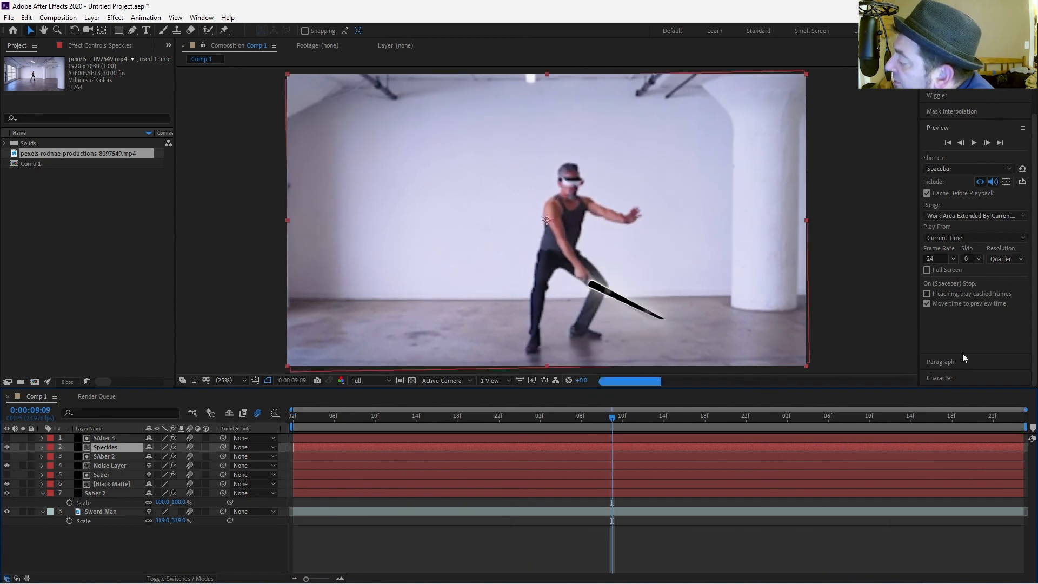
# Select all layers and pre-compose them.
pyautogui.moveTo(110, 545); pyautogui.dragTo(79, 443)
pyautogui.rightClick(122, 447)
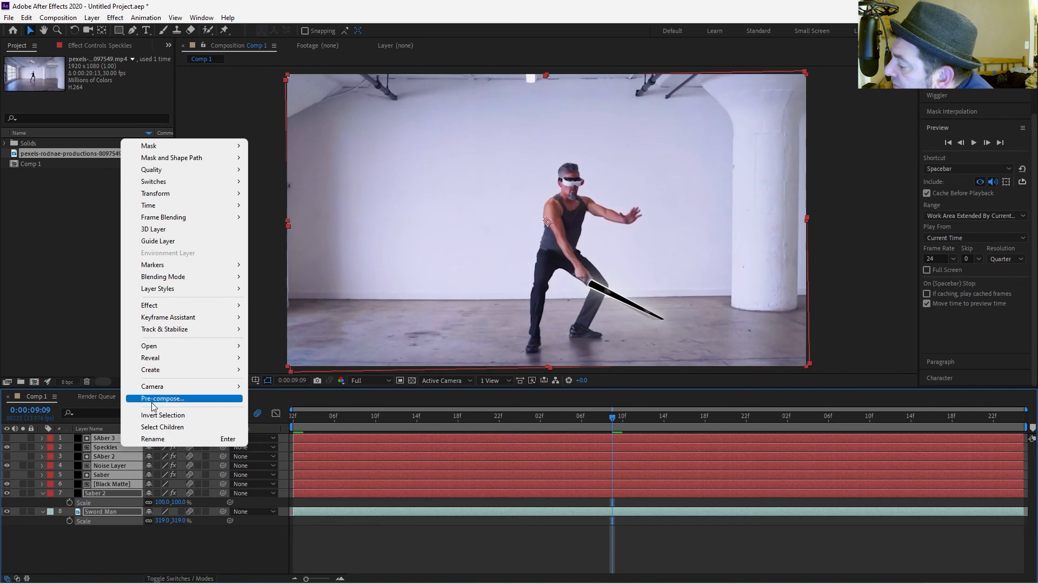
pyautogui.click(157, 399)
pyautogui.press('Return')
# Apply the Tint effect to the pre-comp layer.
pyautogui.hotkey('ctrl', 'space')
pyautogui.write('ti')
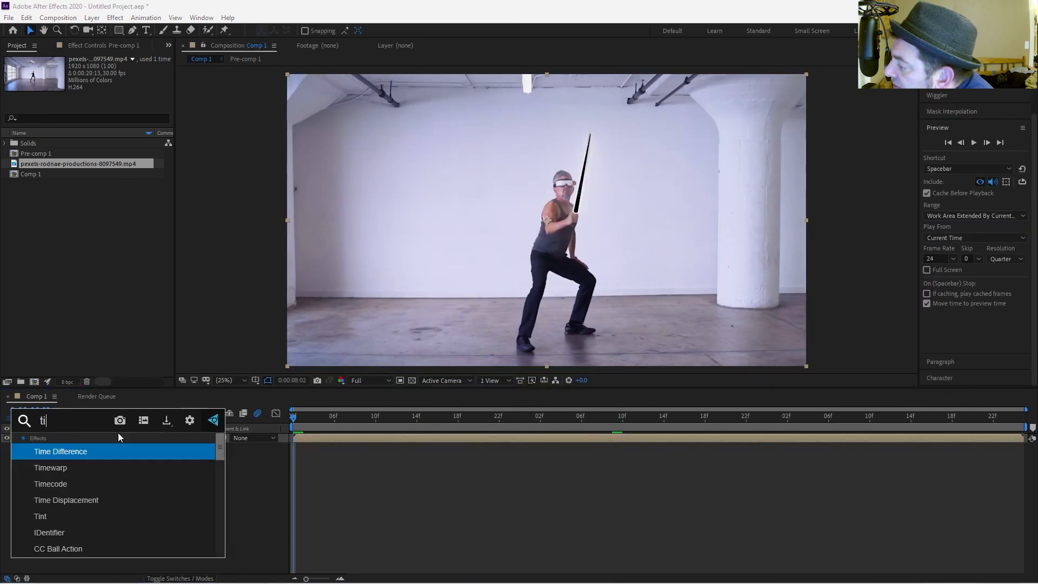
pyautogui.write('nt')
pyautogui.press('Return')
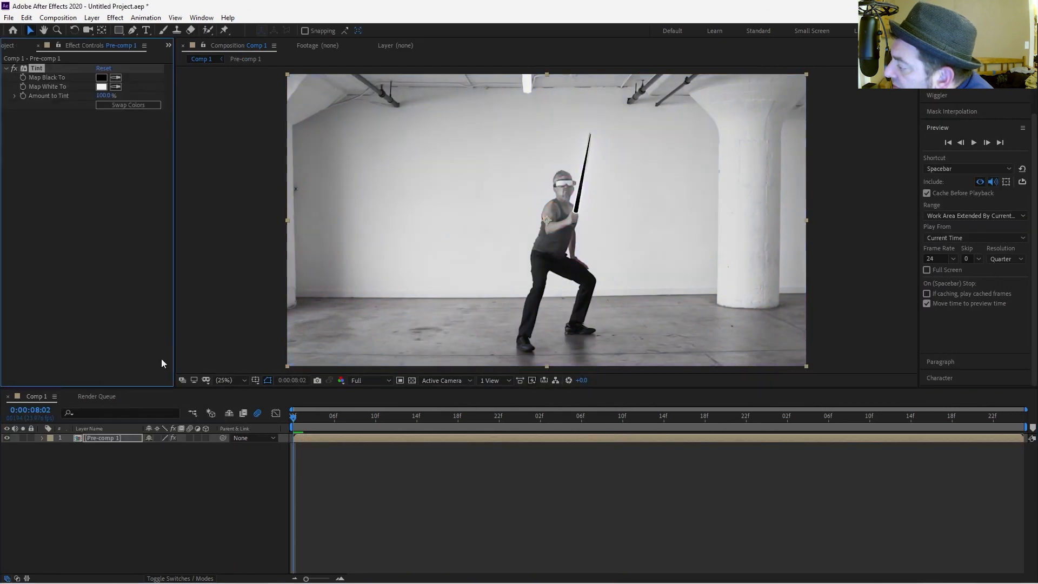
# Sample the wall colour for Tint's Map Black To with the eyedropper.
pyautogui.click(115, 78)
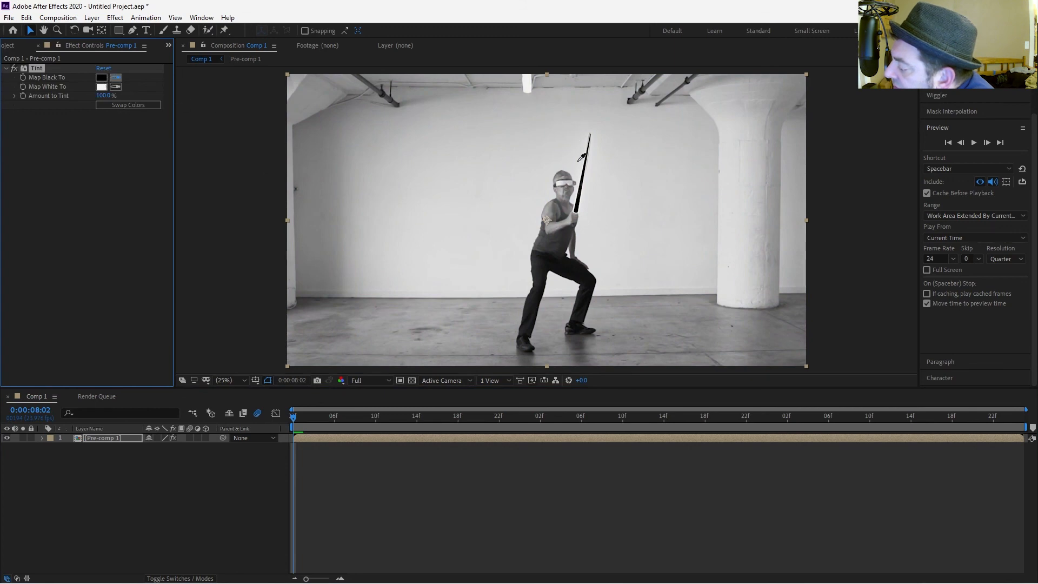
pyautogui.click(615, 203)
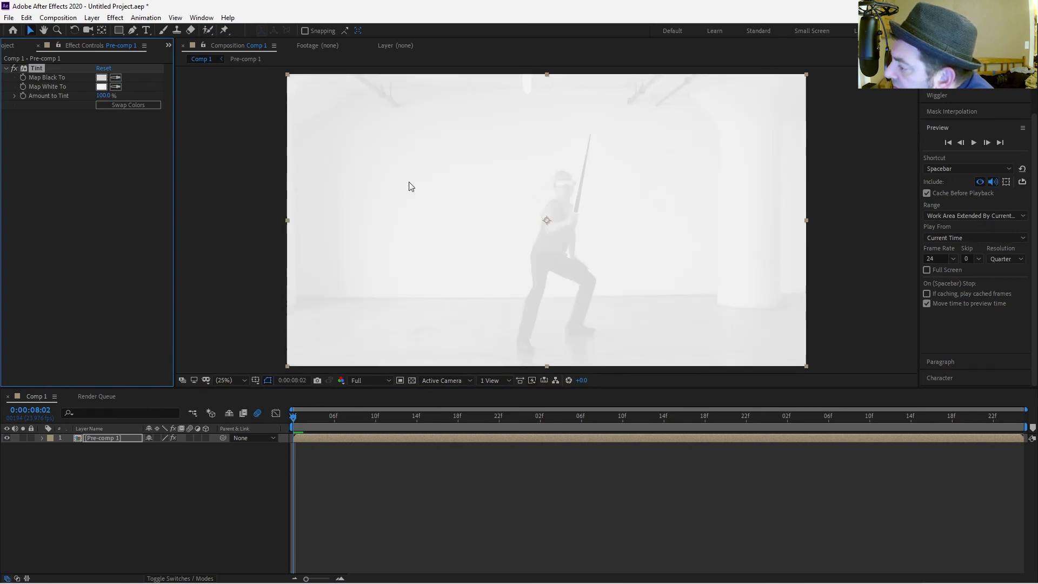
pyautogui.click(102, 87)
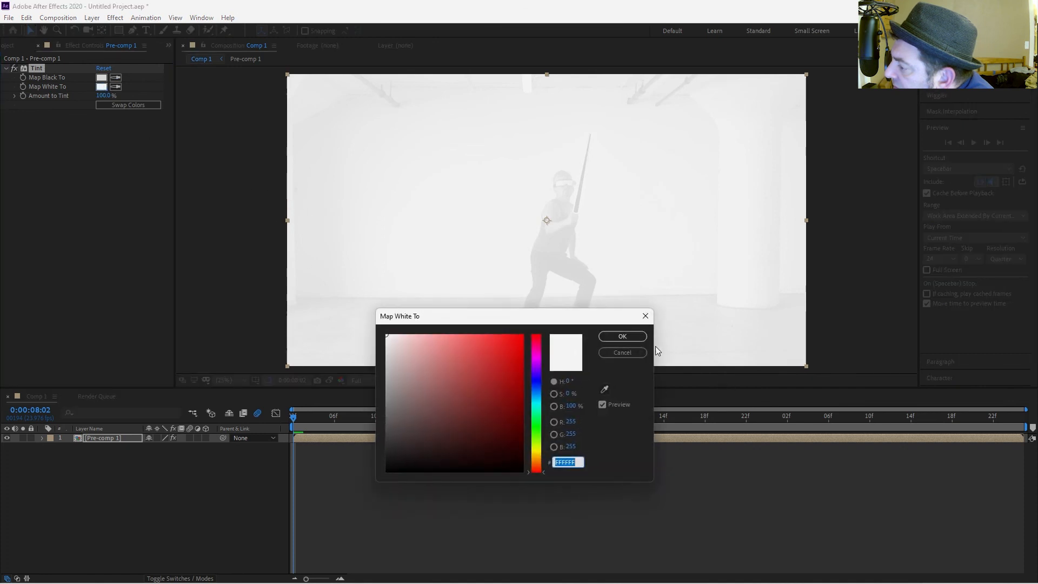
pyautogui.click(614, 354)
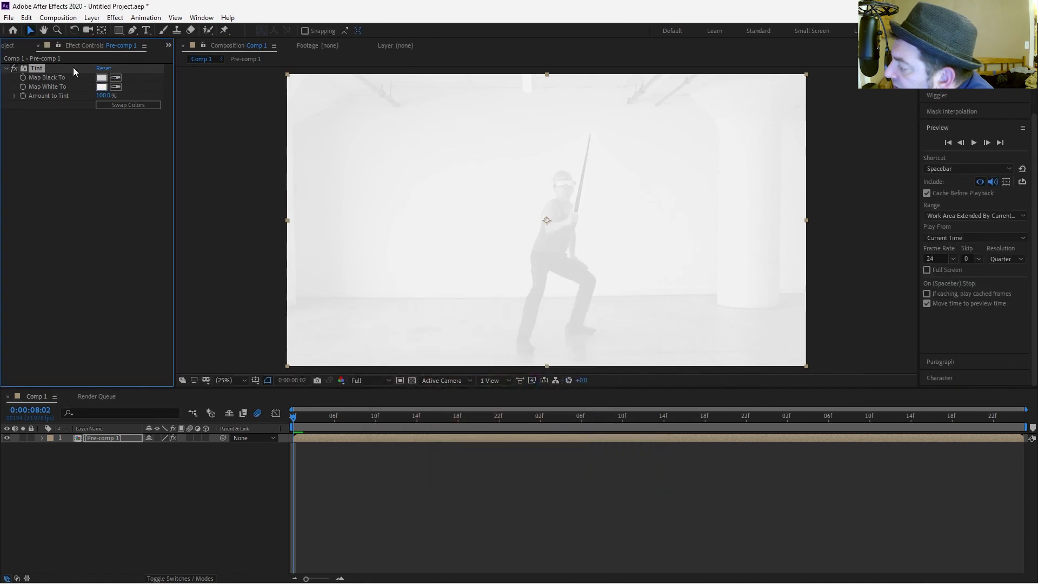
# Set Tint's Amount to Tint to 18%.
pyautogui.moveTo(104, 99); pyautogui.dragTo(77, 95)
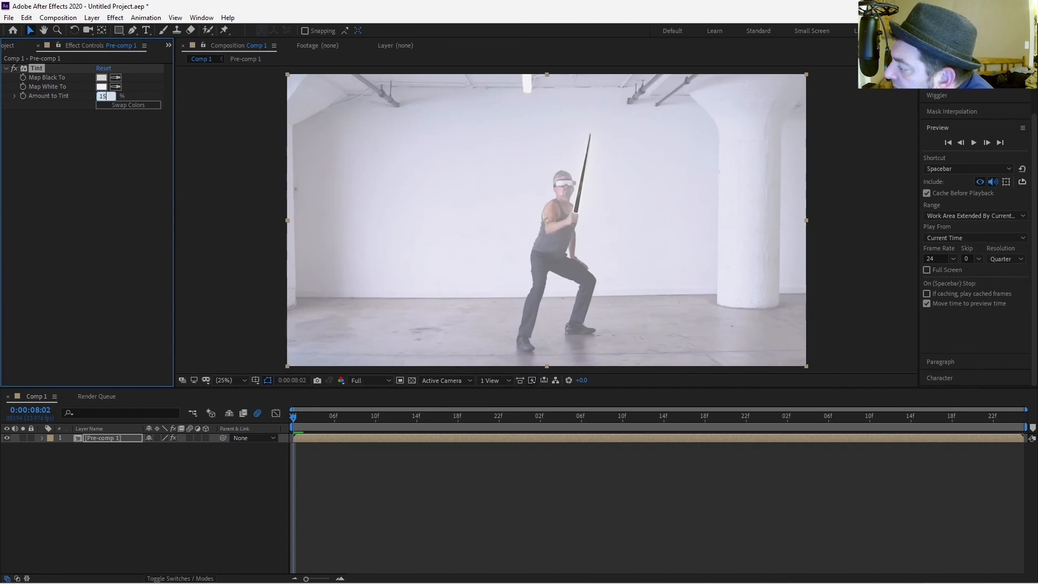
pyautogui.write('18')
pyautogui.press('Return')
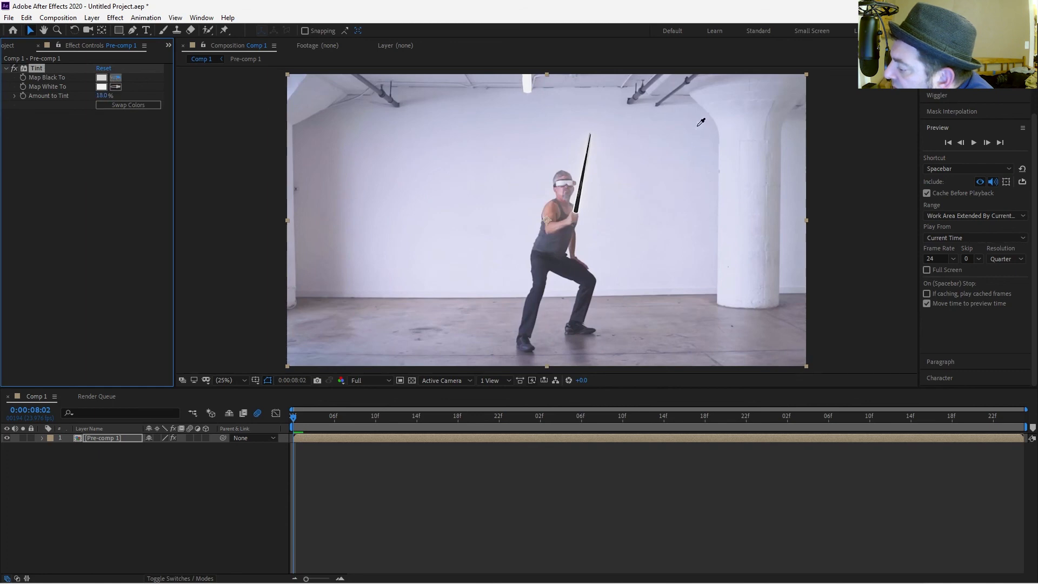
# Preview the tinted shot and lower Tint's Amount to Tint to 12%.
pyautogui.click(539, 268)
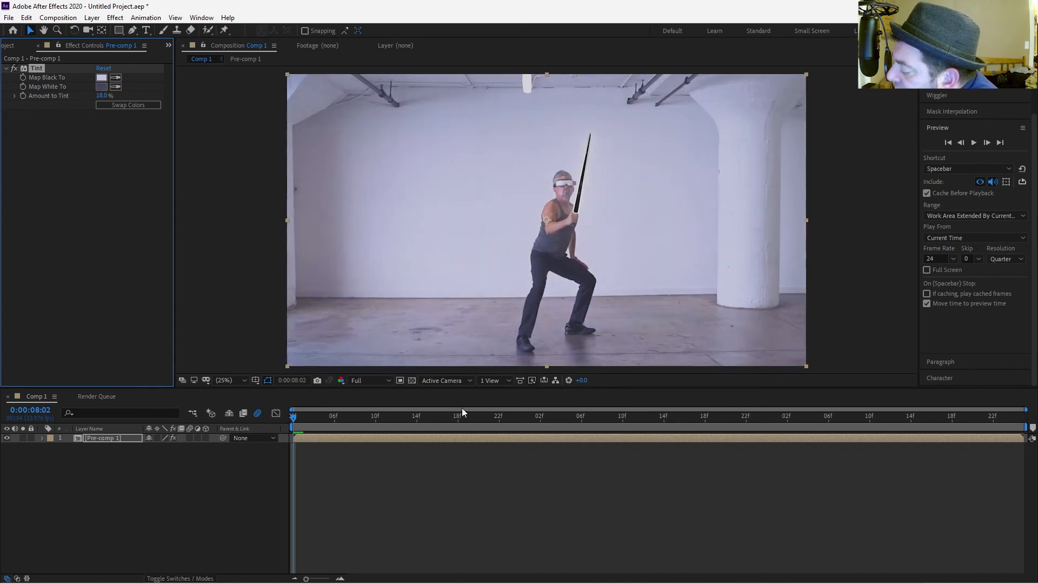
pyautogui.press('space')
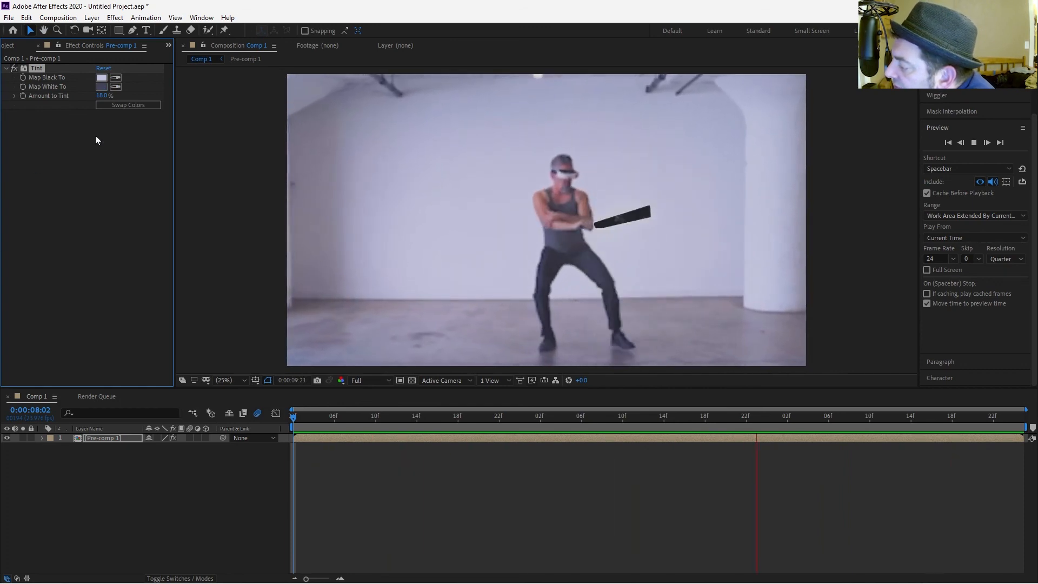
pyautogui.click(100, 97)
pyautogui.write('12')
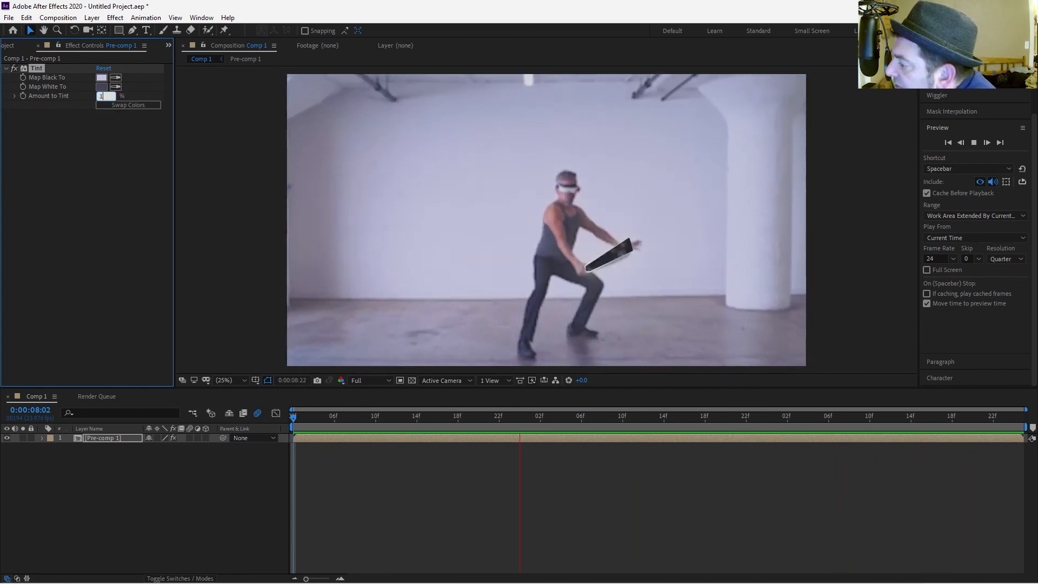
pyautogui.press('Return')
pyautogui.press('space')
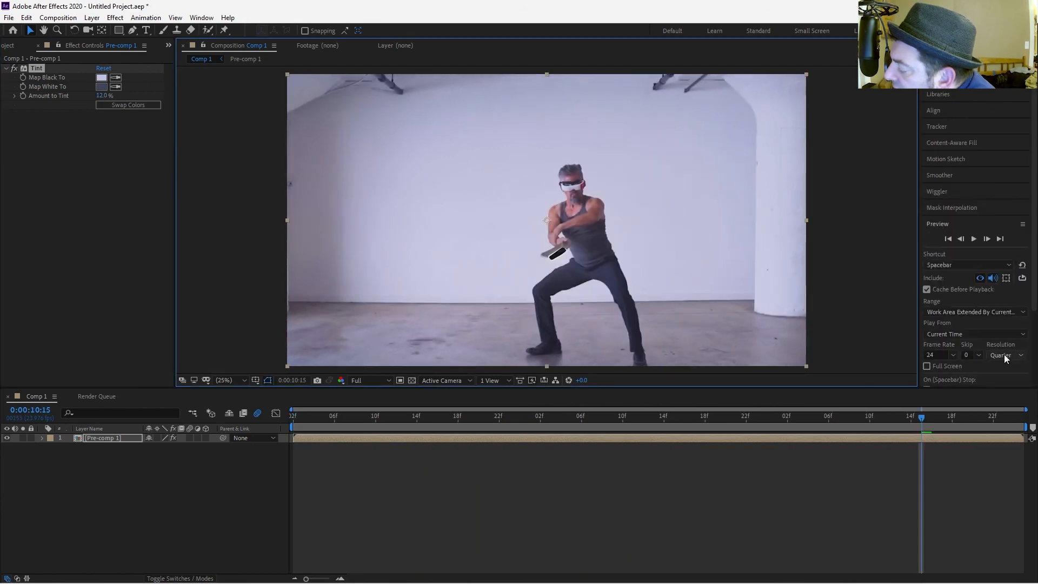
# Set the preview resolution to Full and play back the composition.
pyautogui.click(1004, 354)
pyautogui.click(1004, 379)
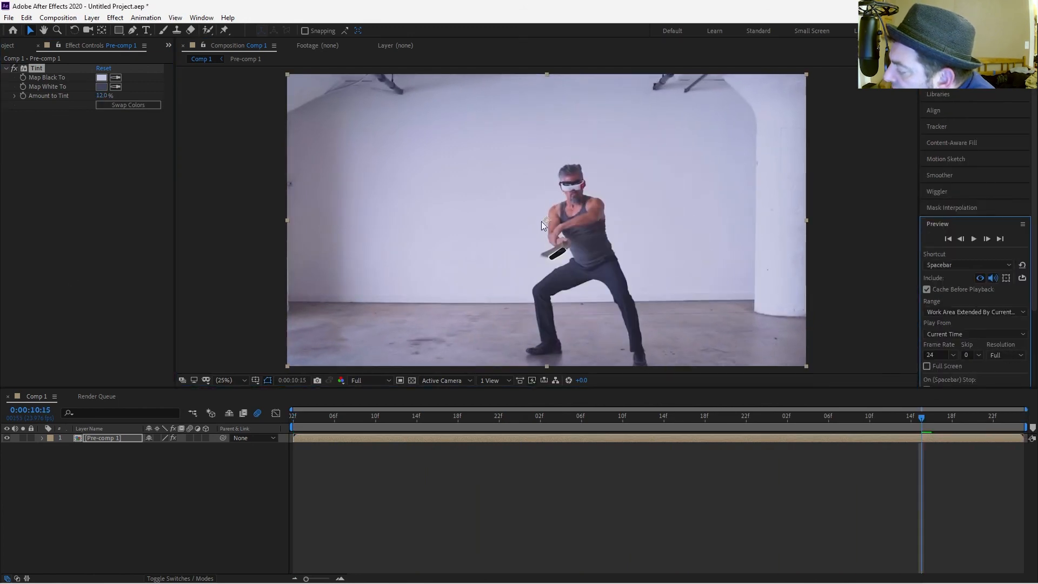
pyautogui.press('space')
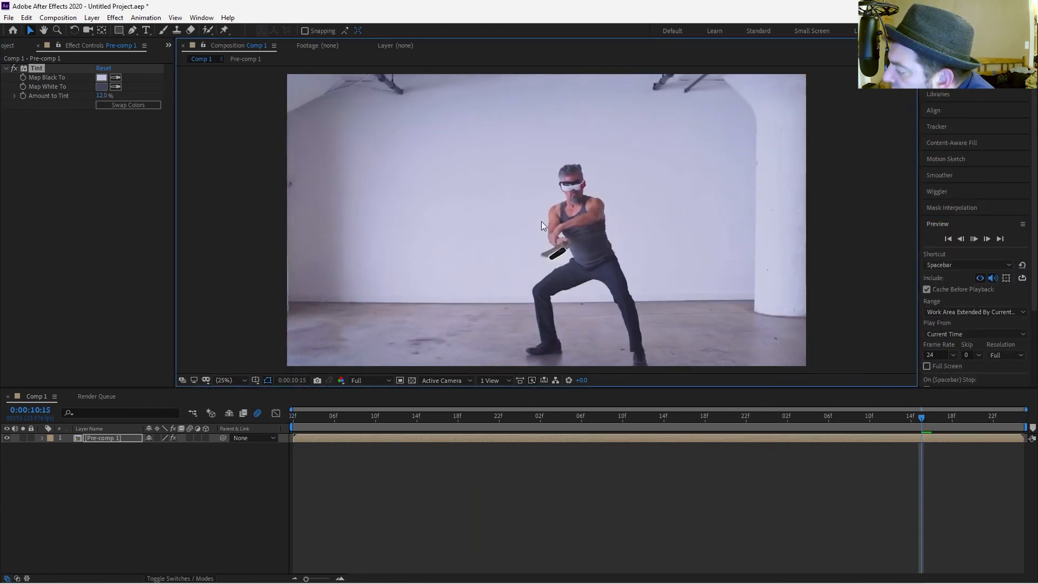